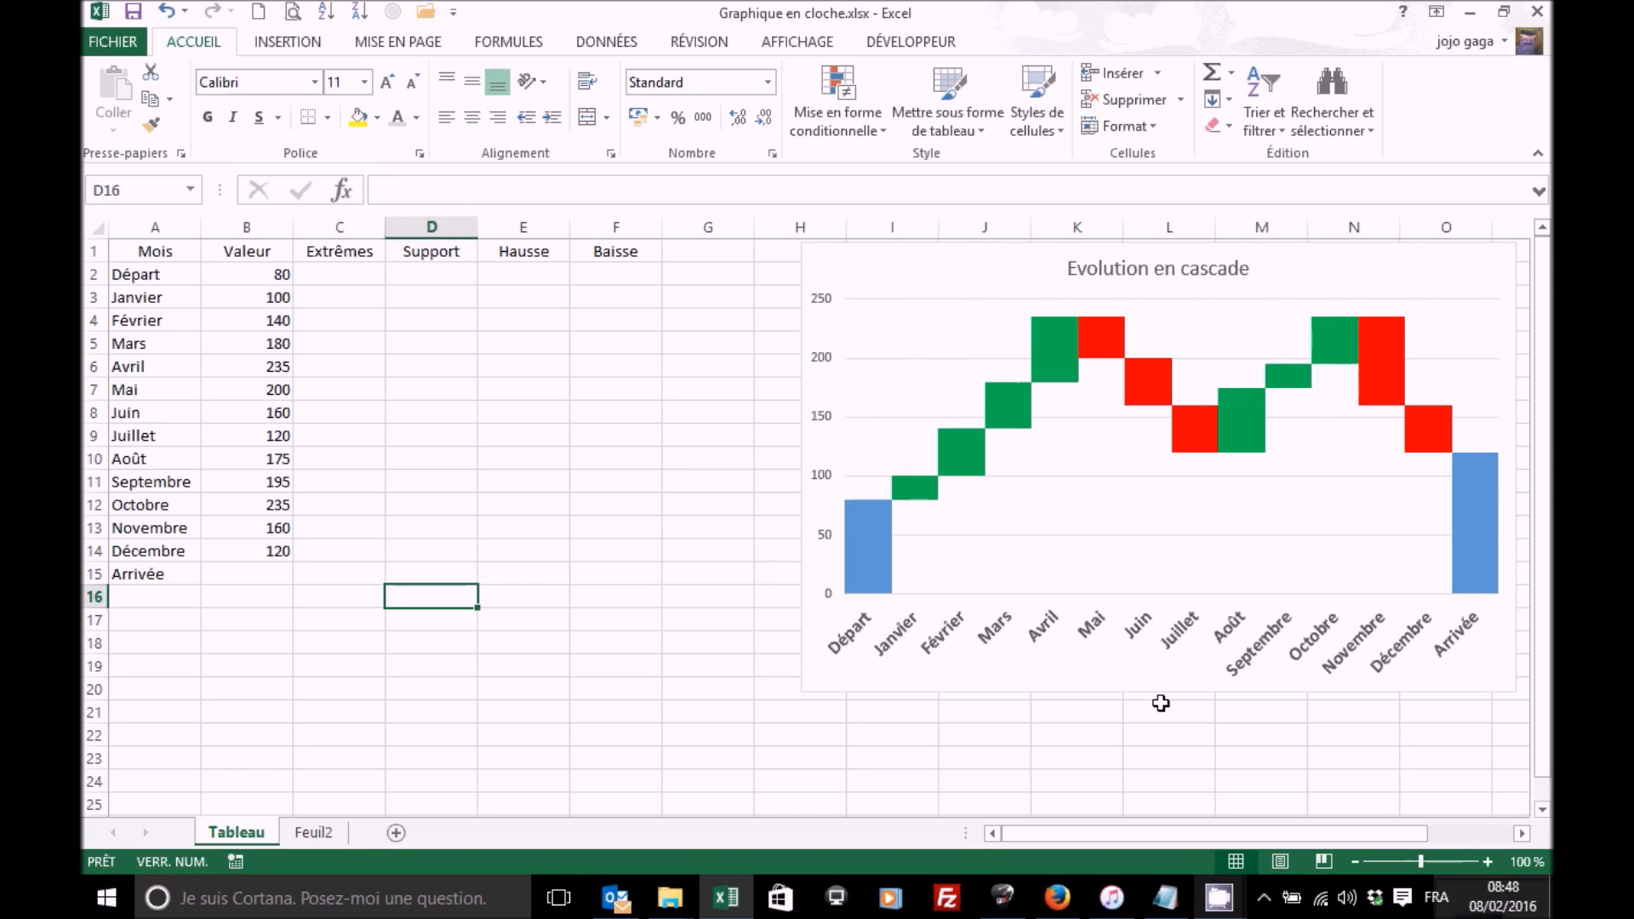
Step: Examine the cascade chart's Support, Hausse, Baisse and Extrêmes series against the matching column headings in row 1
mouse_move(926, 491)
mouse_move(929, 545)
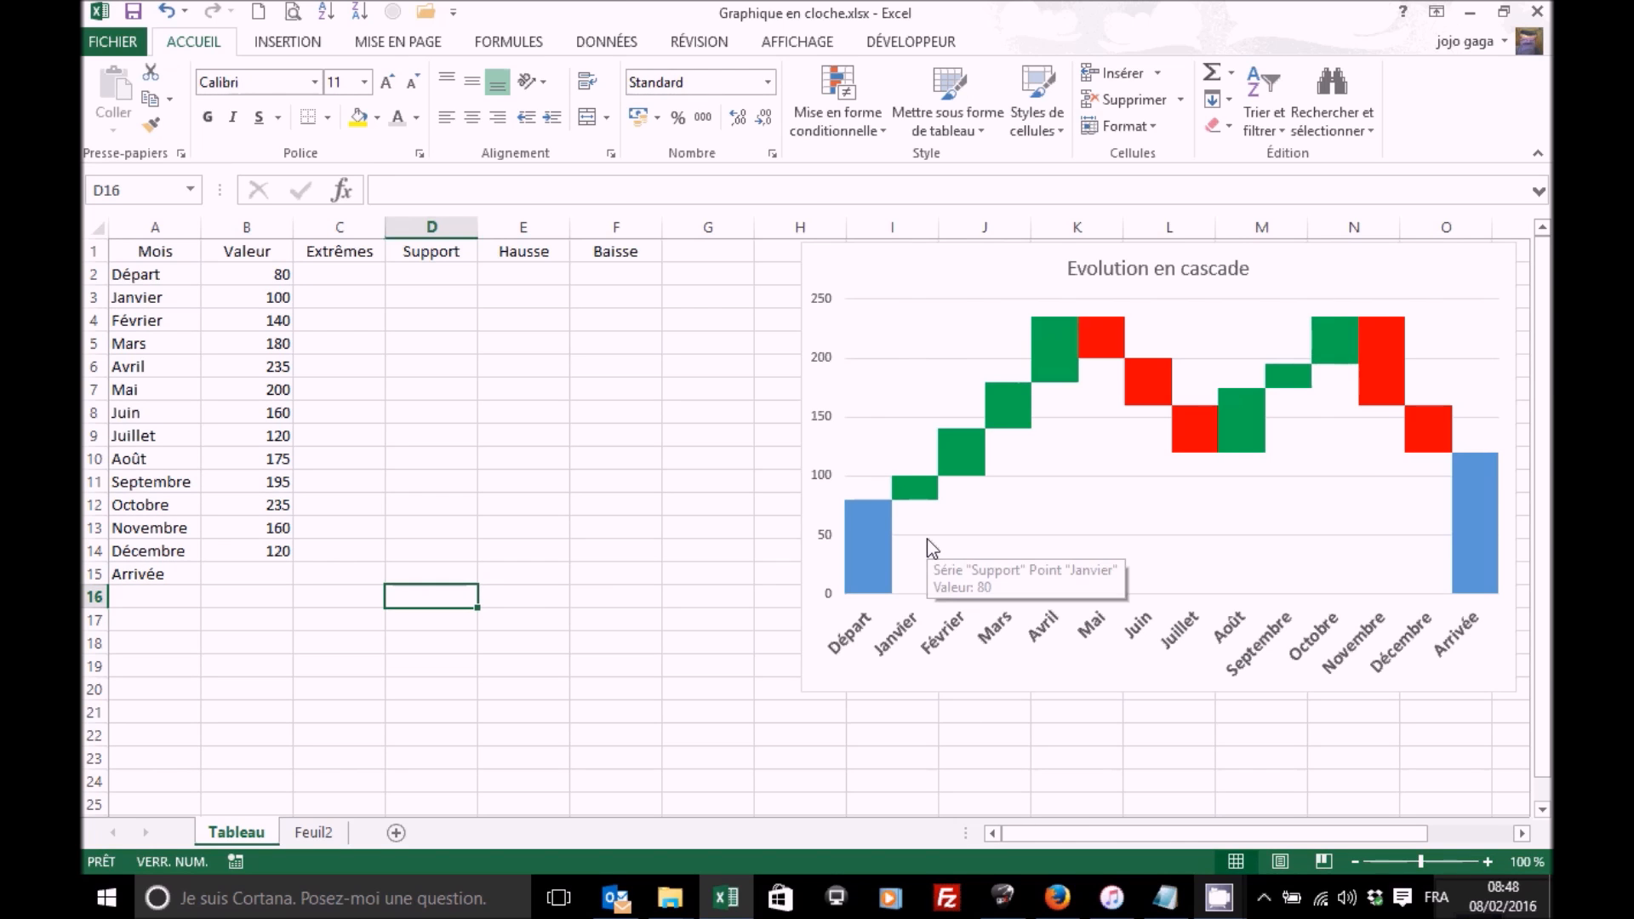
click(927, 542)
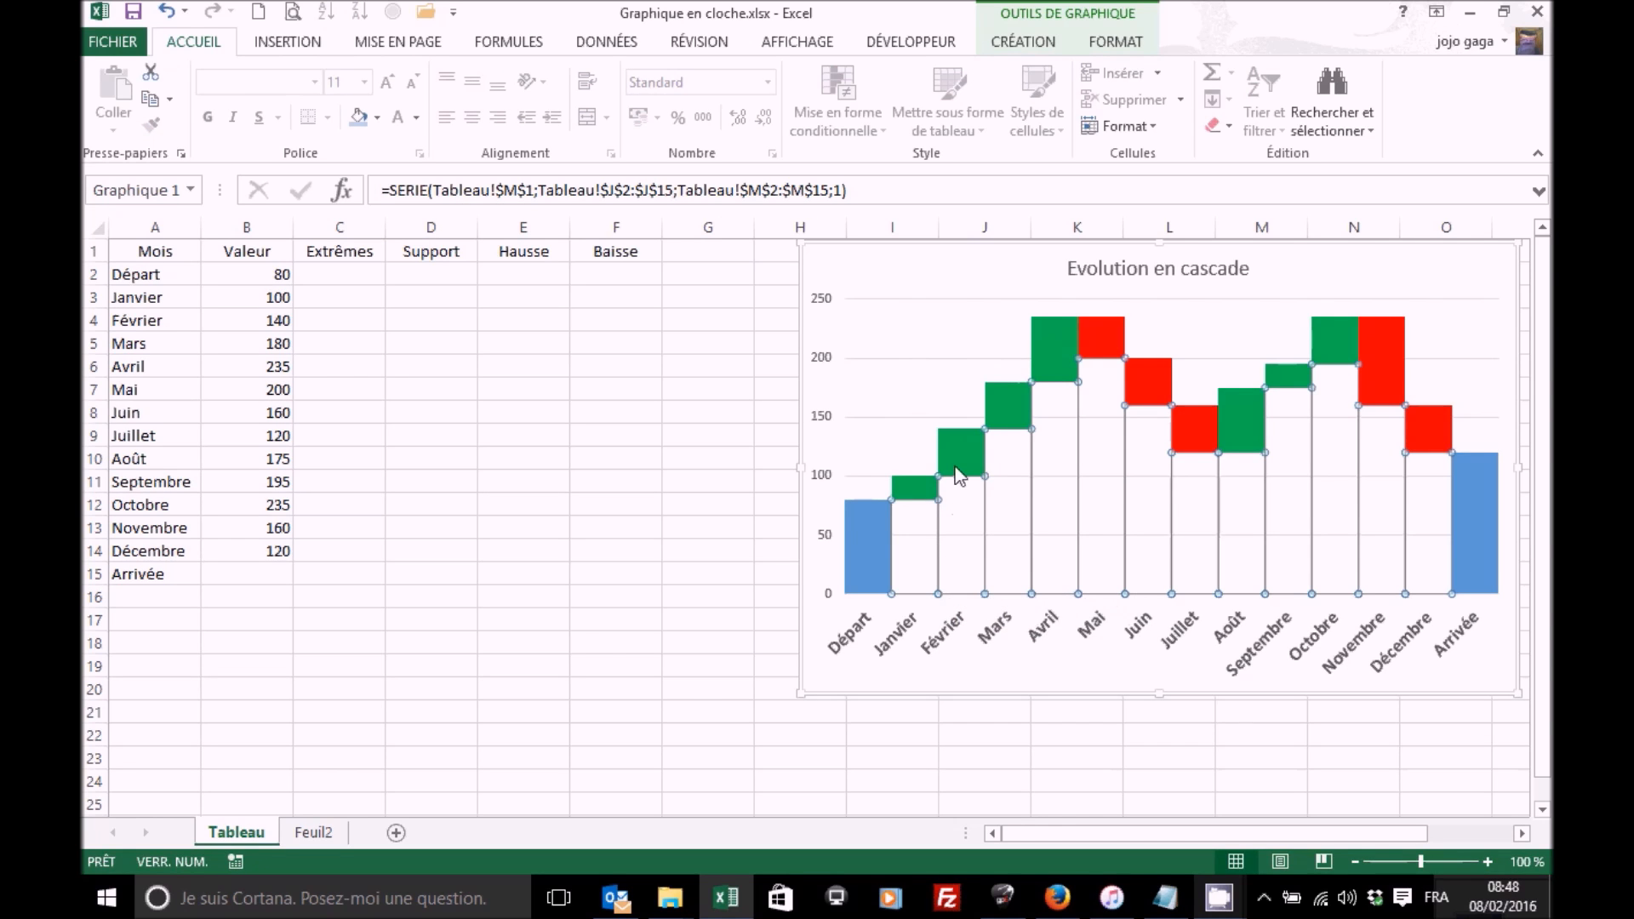
mouse_move(1013, 478)
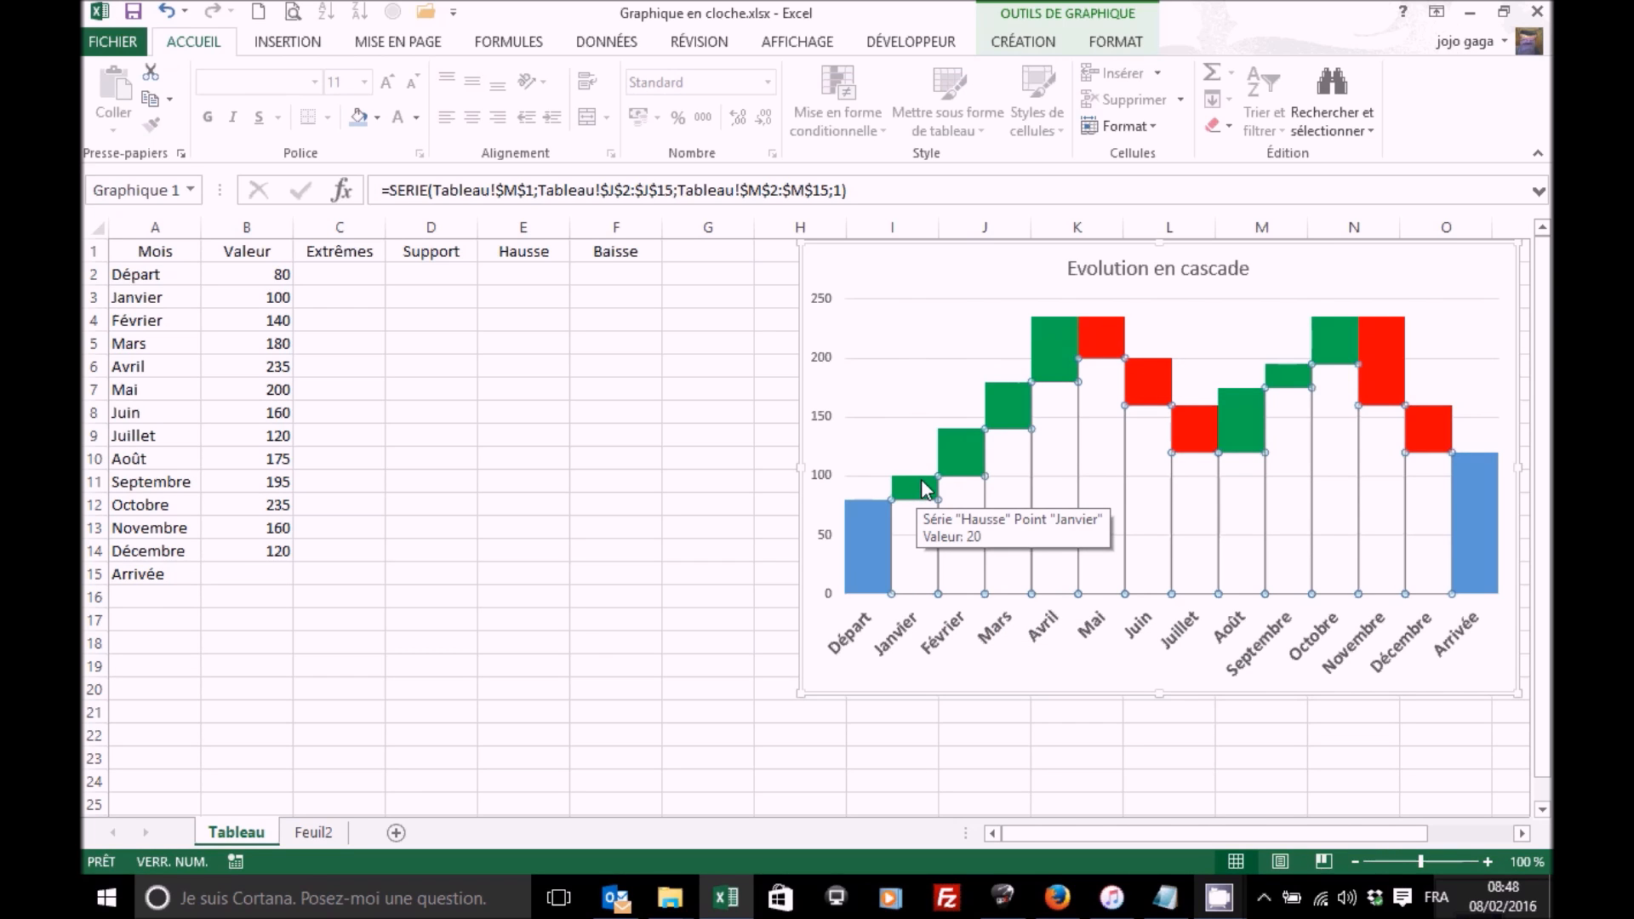
mouse_move(865, 534)
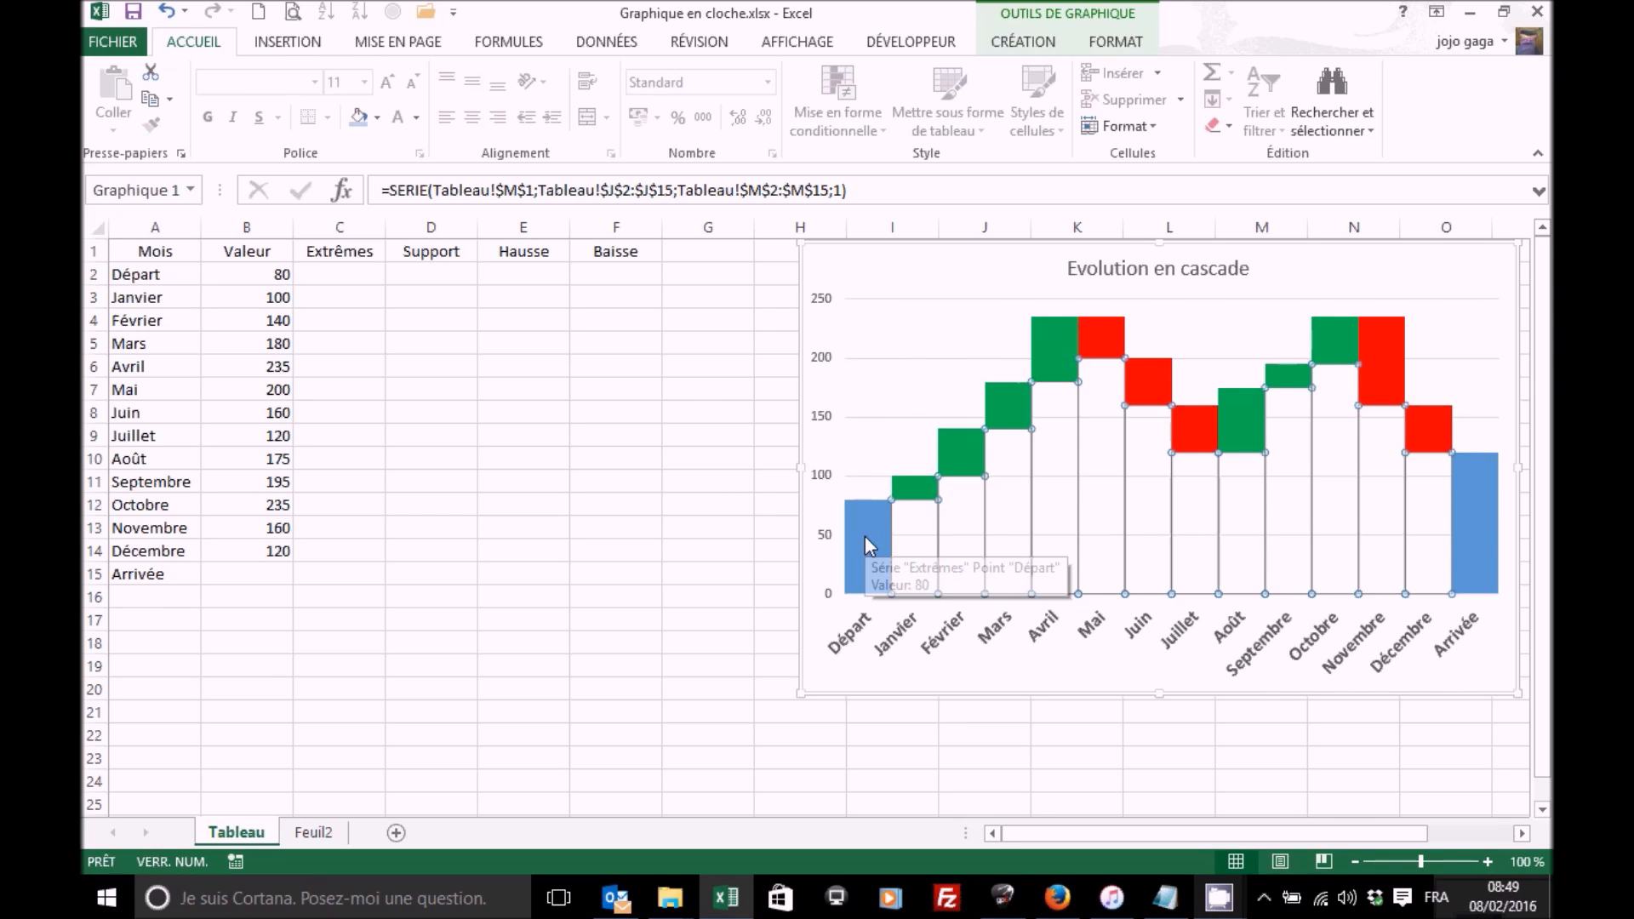
mouse_move(918, 526)
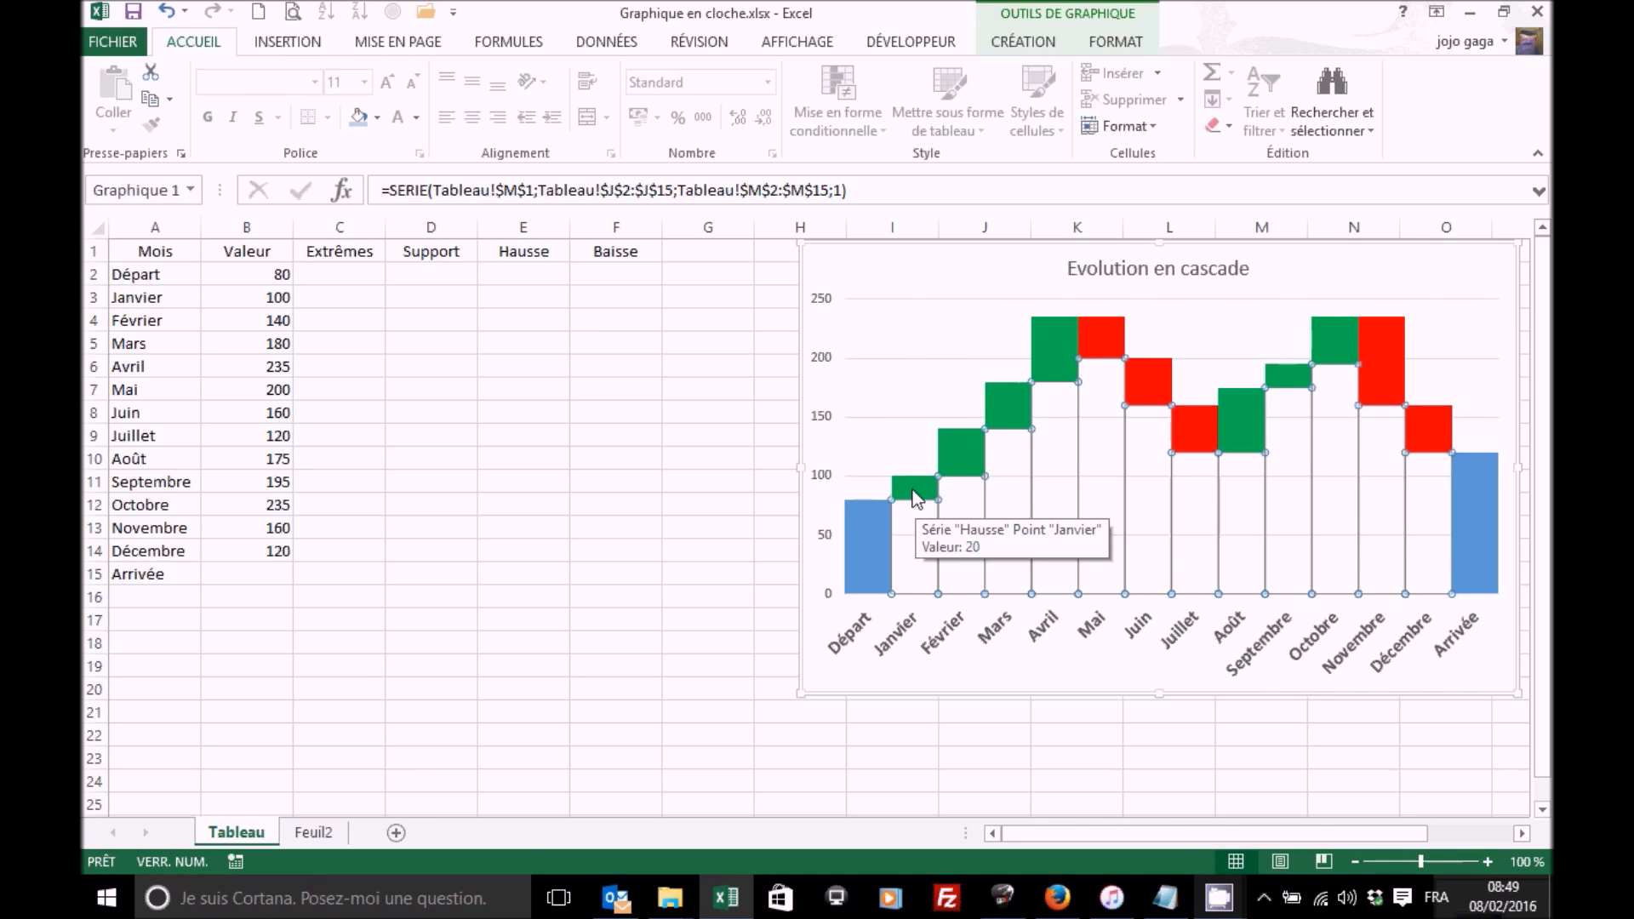
mouse_move(1145, 373)
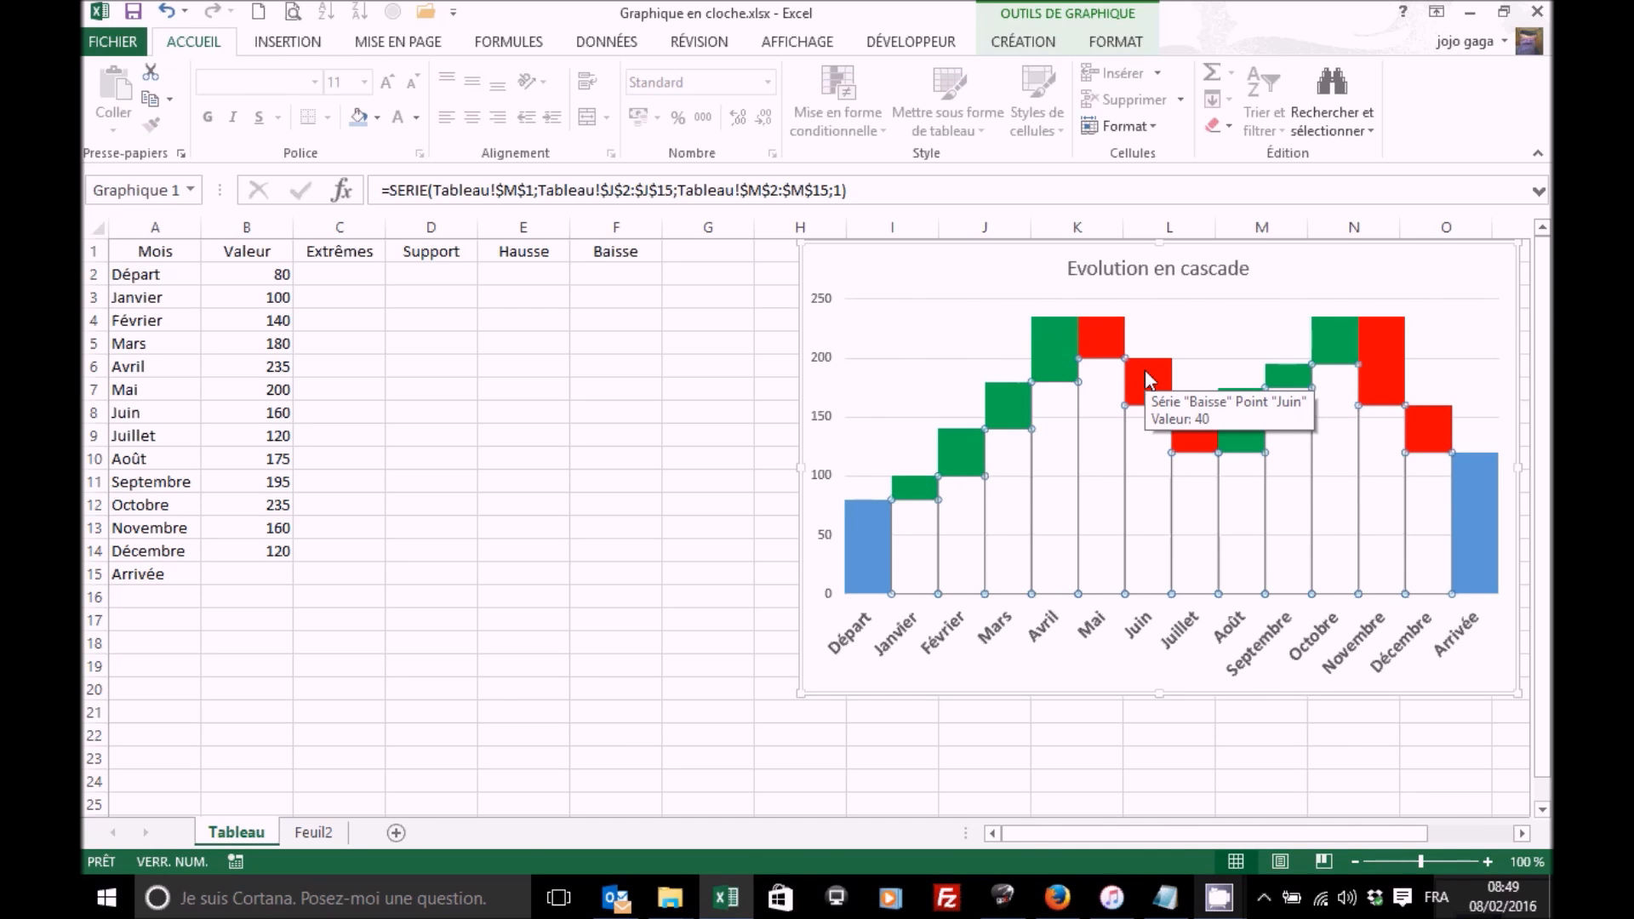
click(525, 247)
click(612, 247)
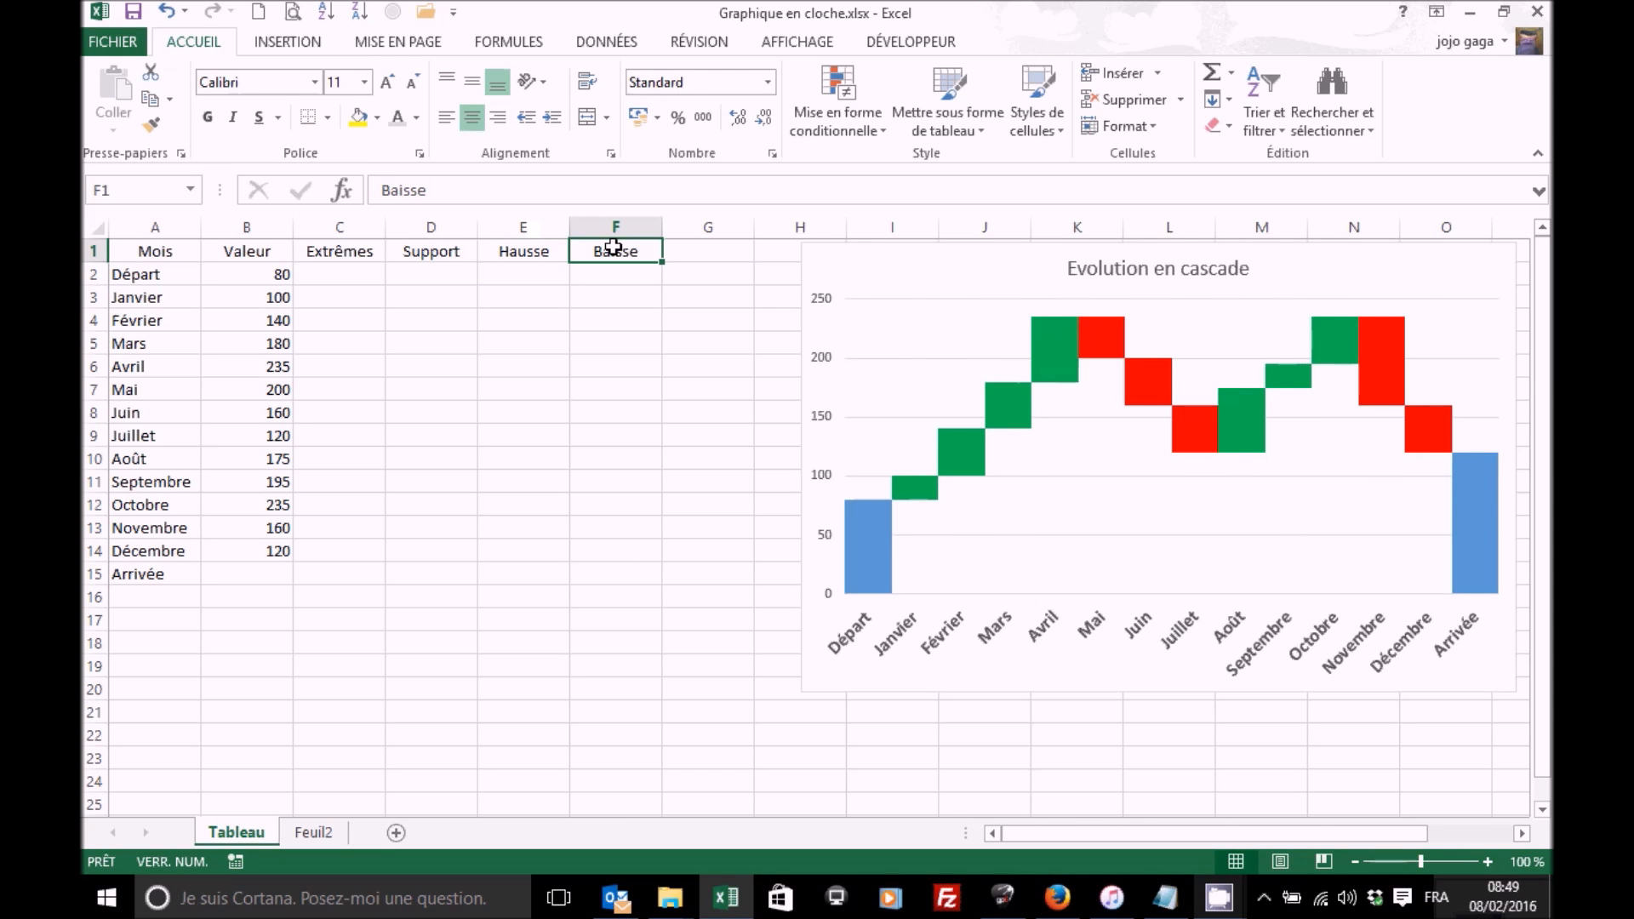
click(942, 556)
click(445, 256)
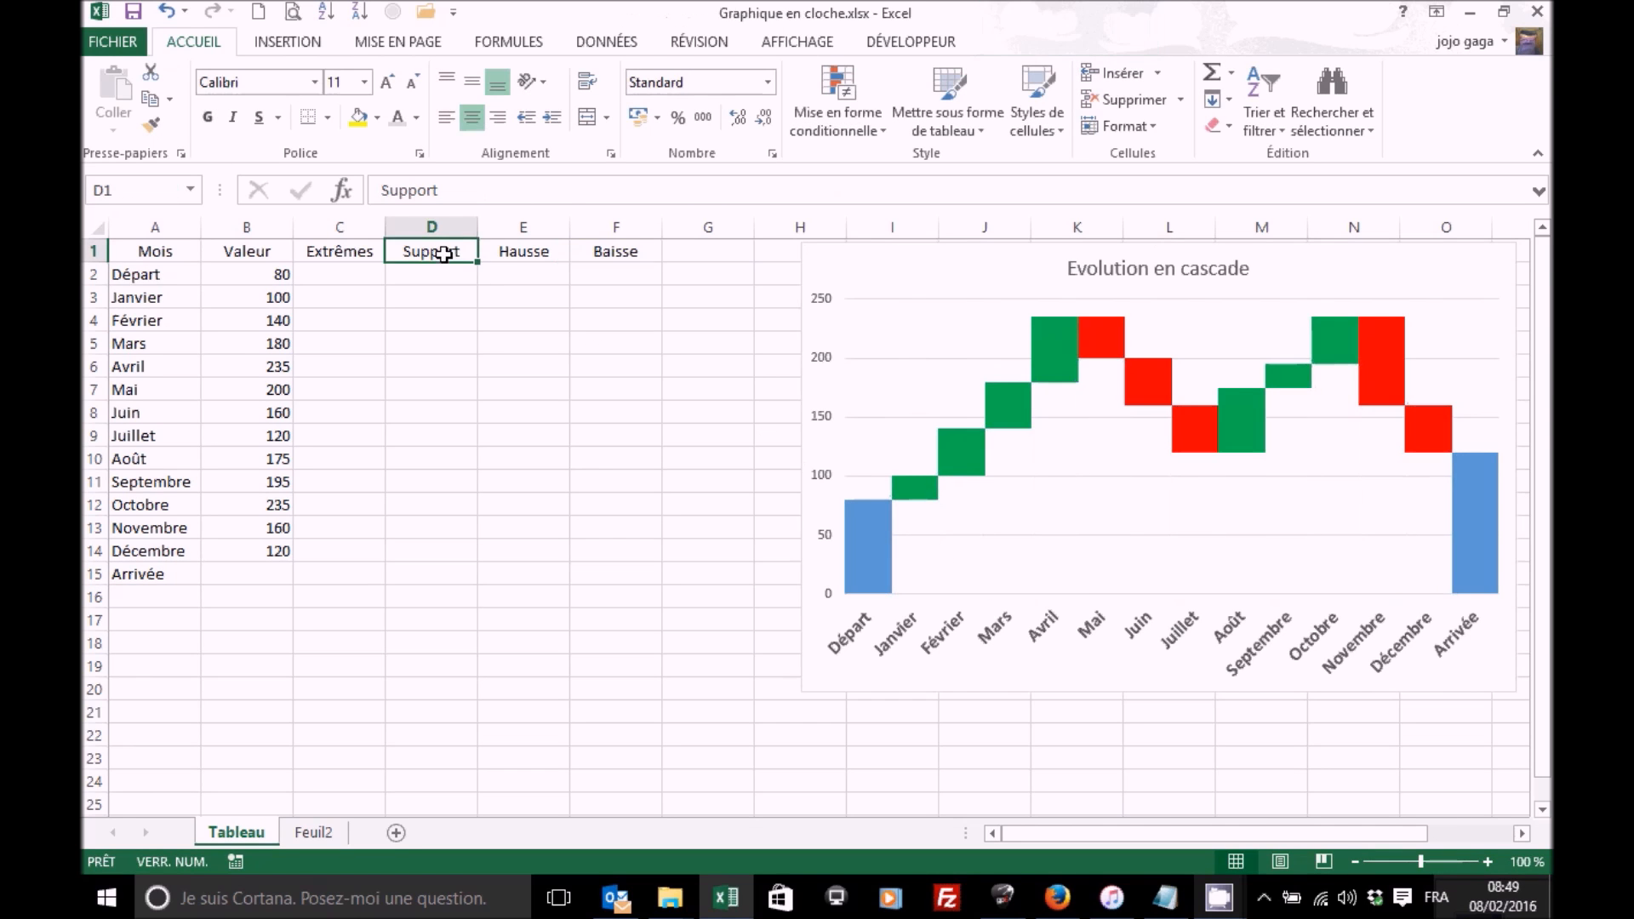
click(881, 559)
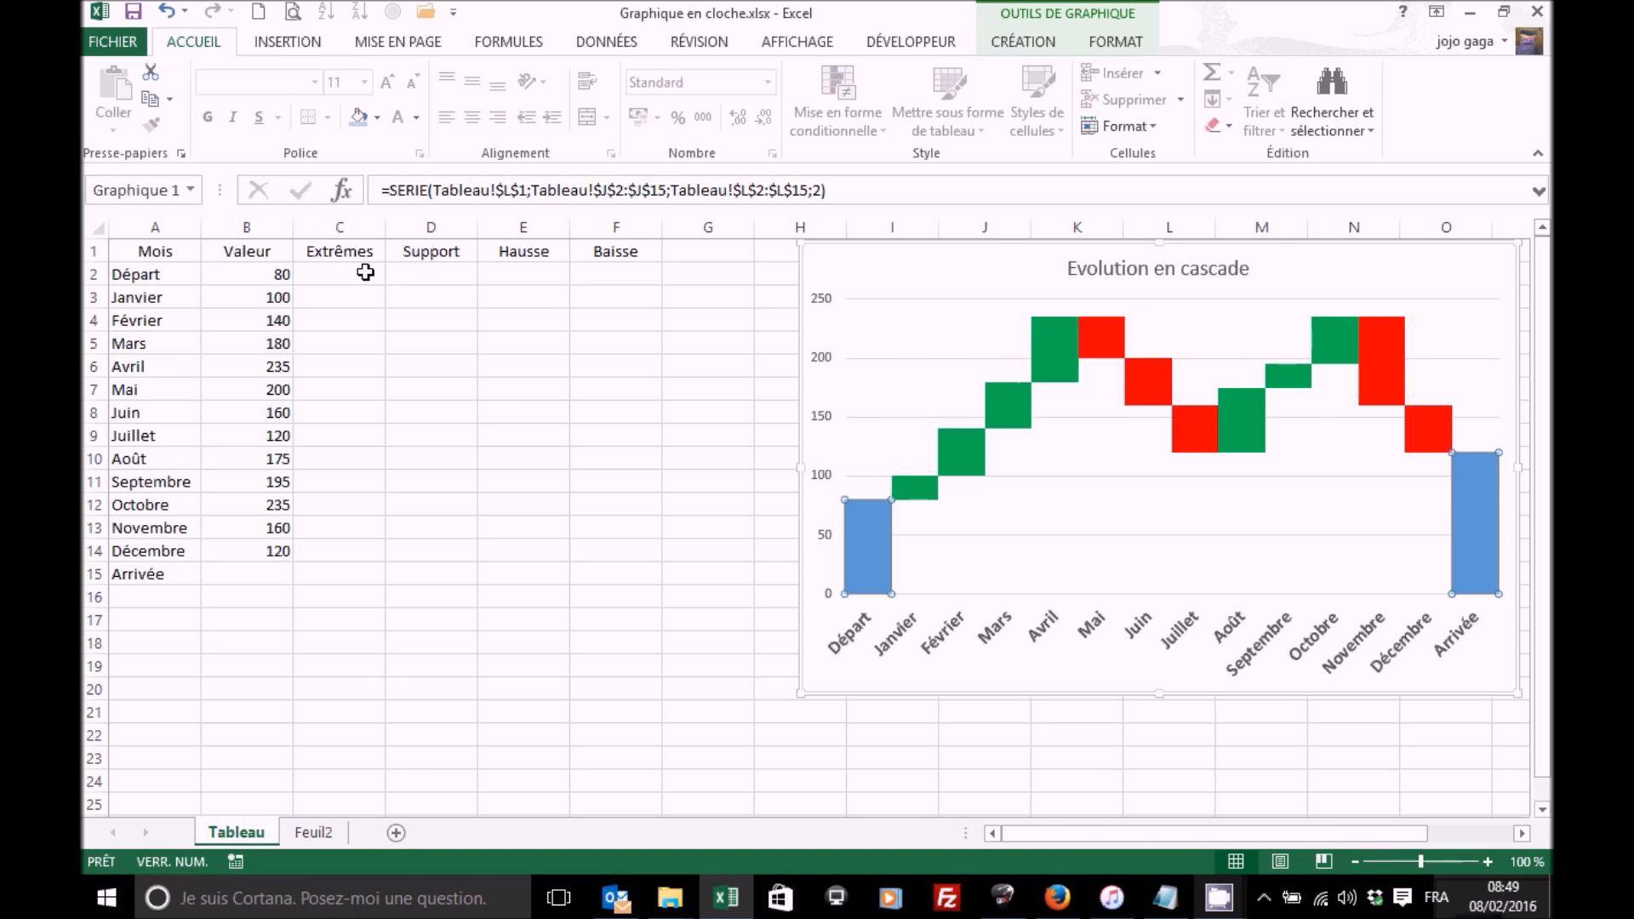
mouse_move(847, 501)
Step: Enter the formula =B2 in cell C2 to fill the Extrêmes value for Départ
click(347, 274)
text(=)
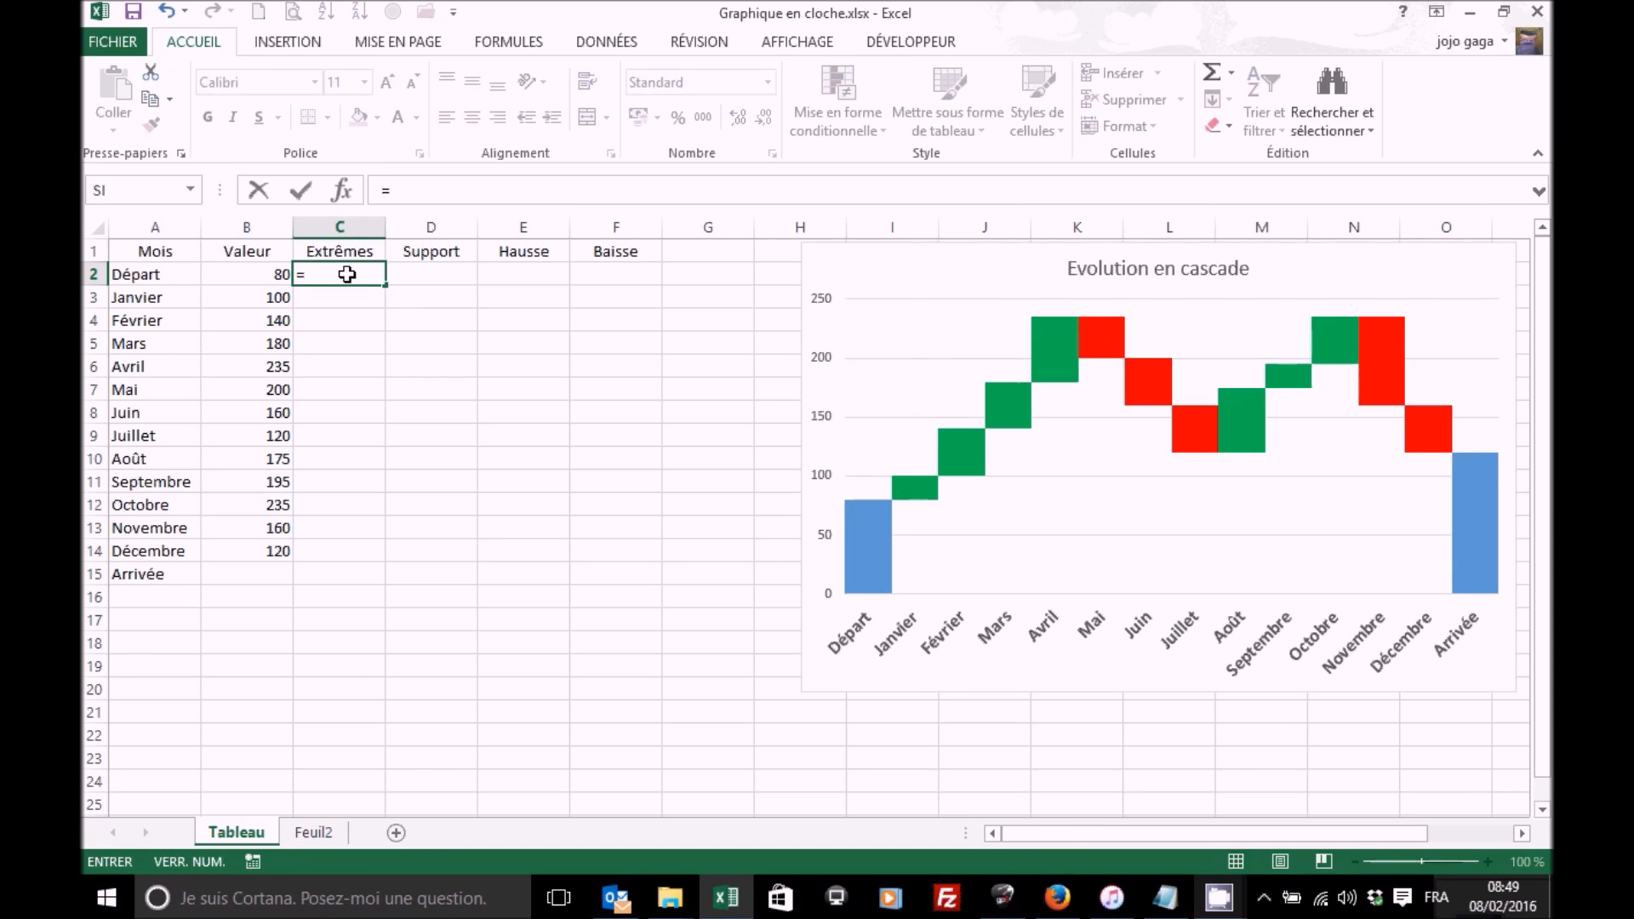
click(255, 267)
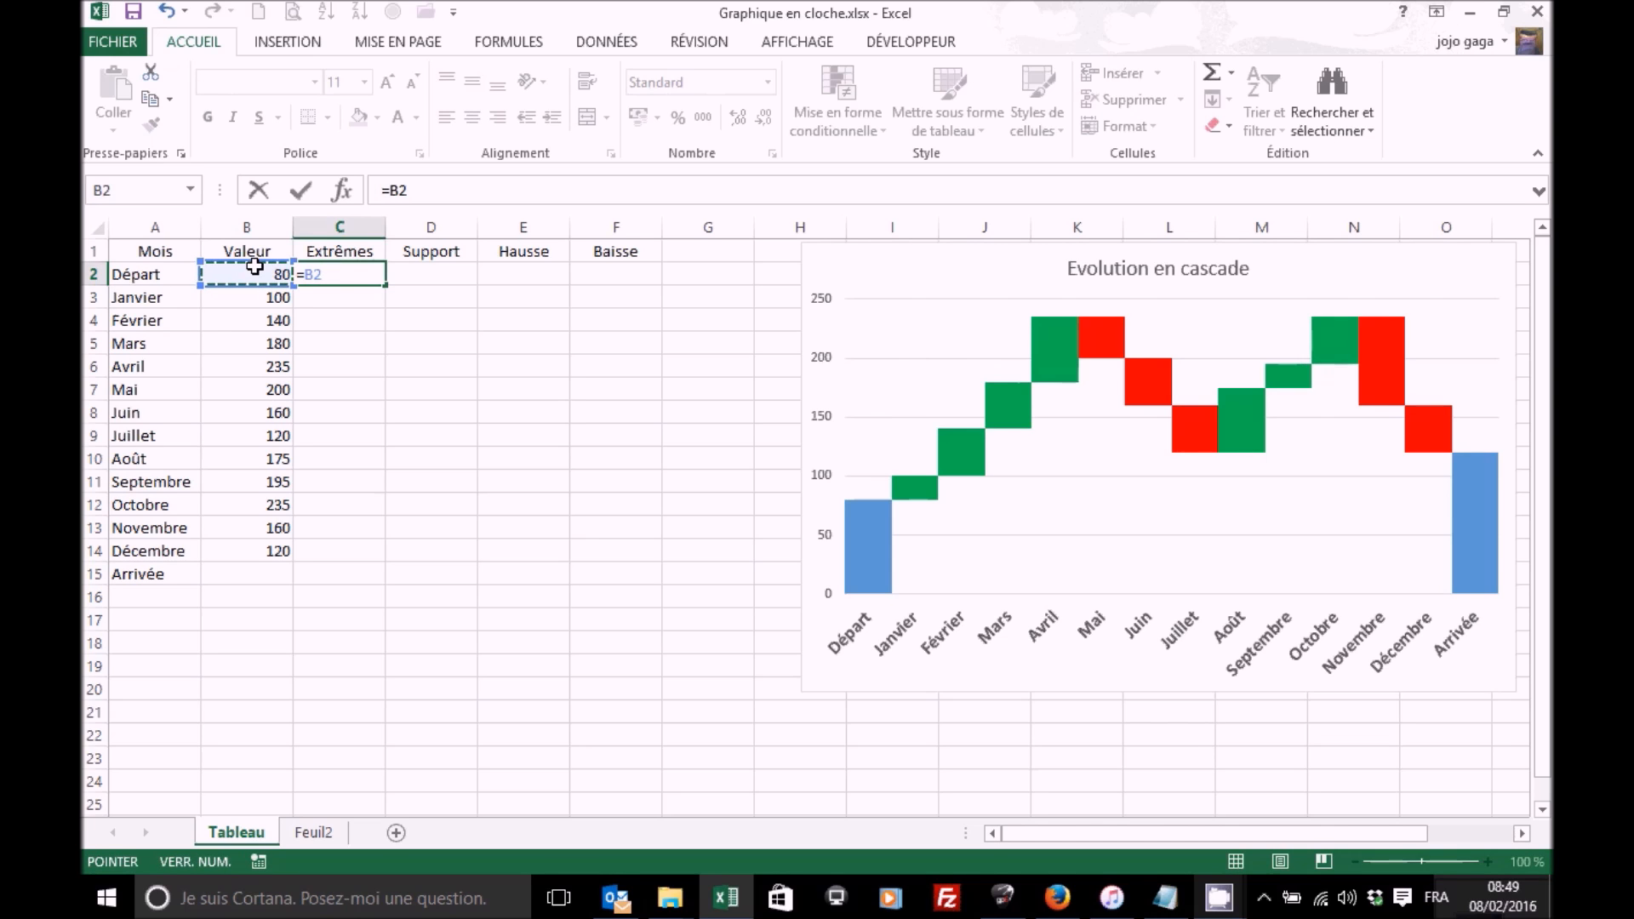
key(Return)
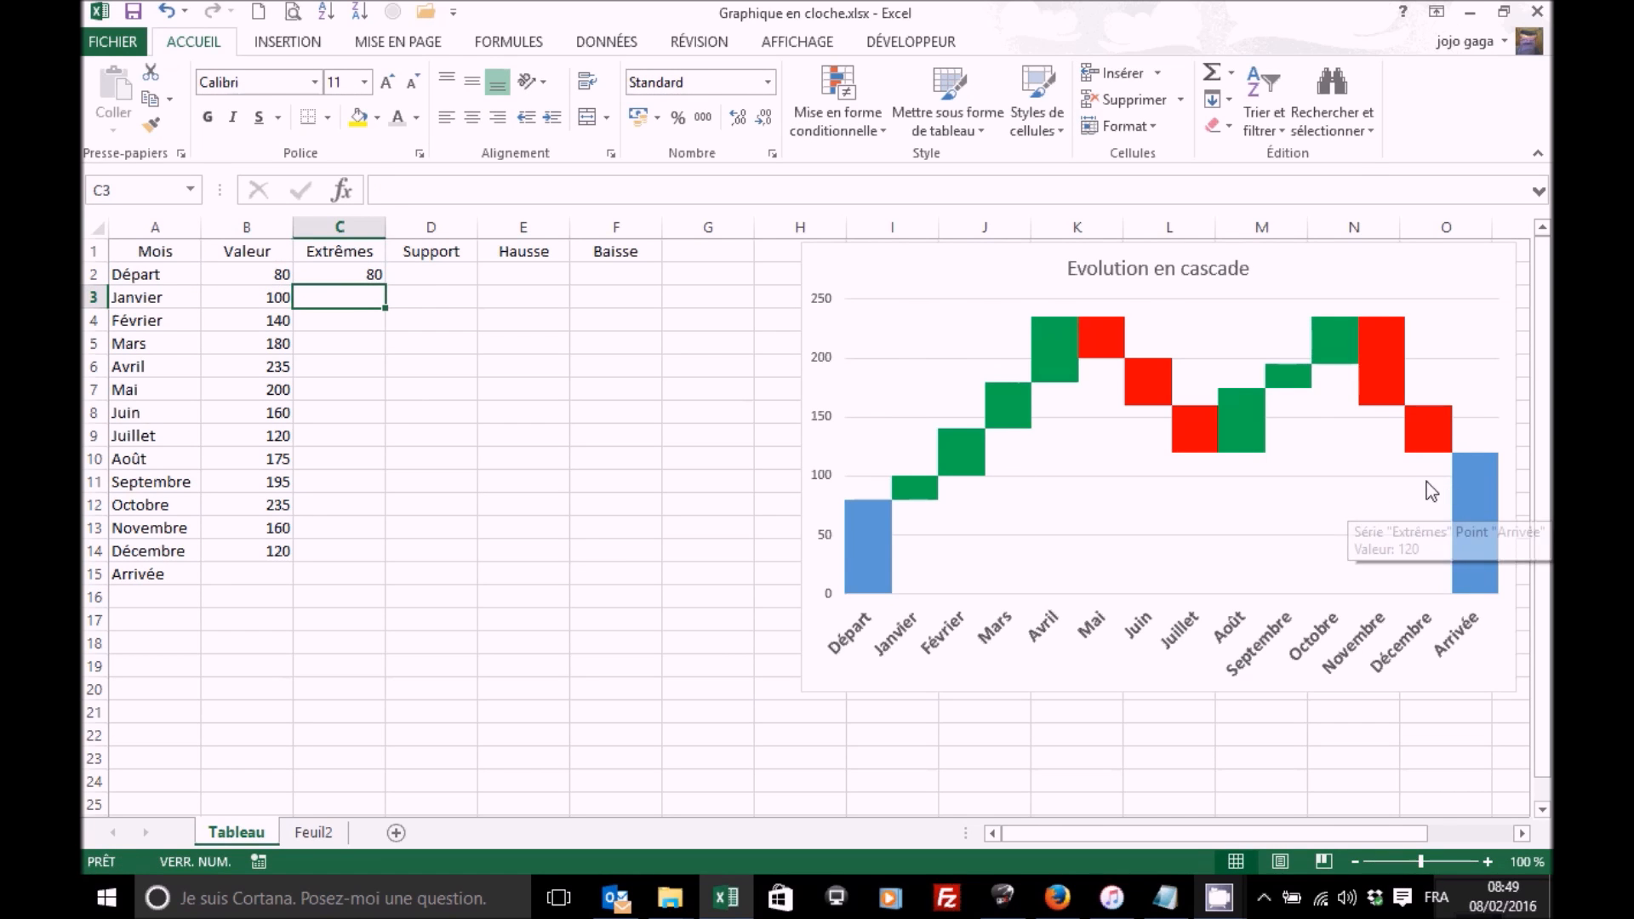
Step: Enter the formula =B14 in cell C15 to fill the Extrêmes value for Arrivée
click(349, 575)
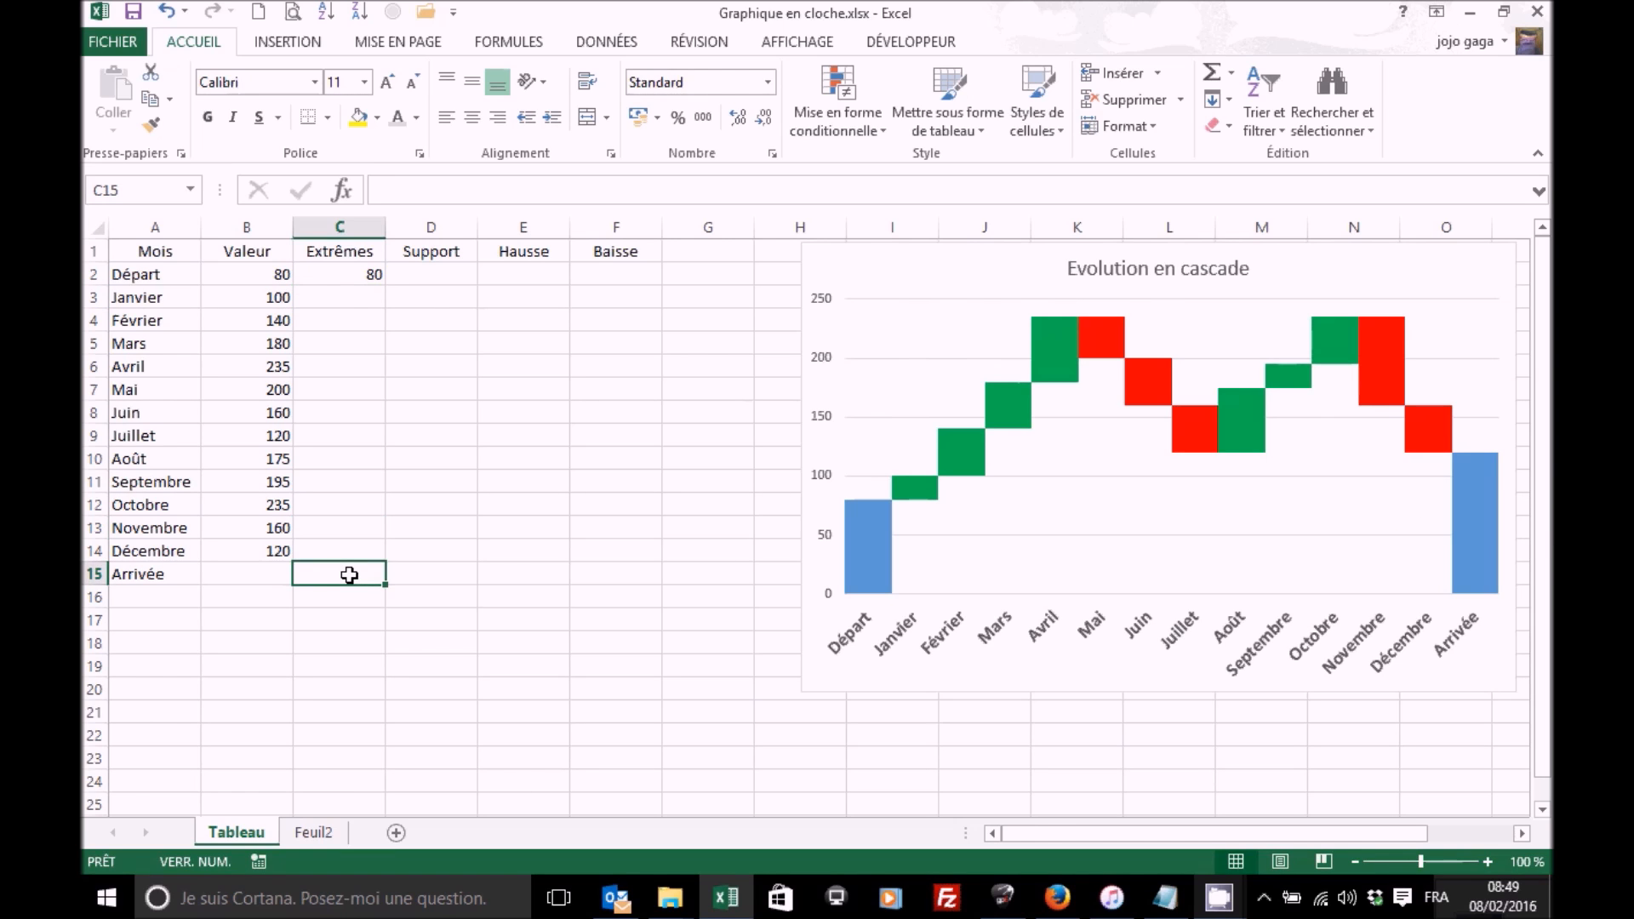
text(=)
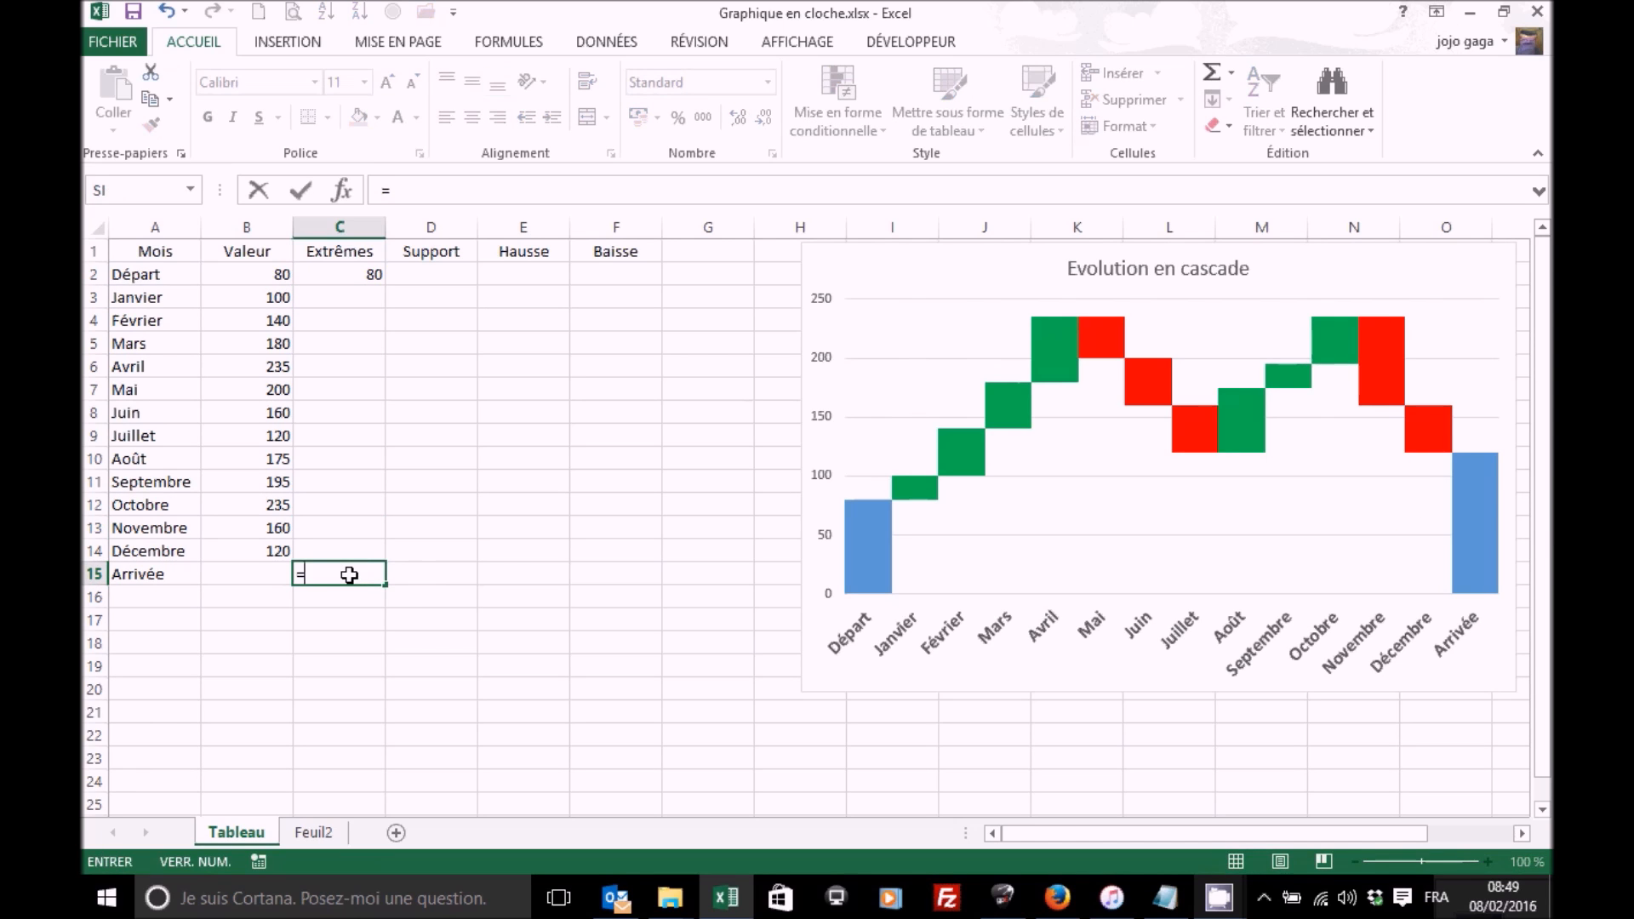
click(260, 551)
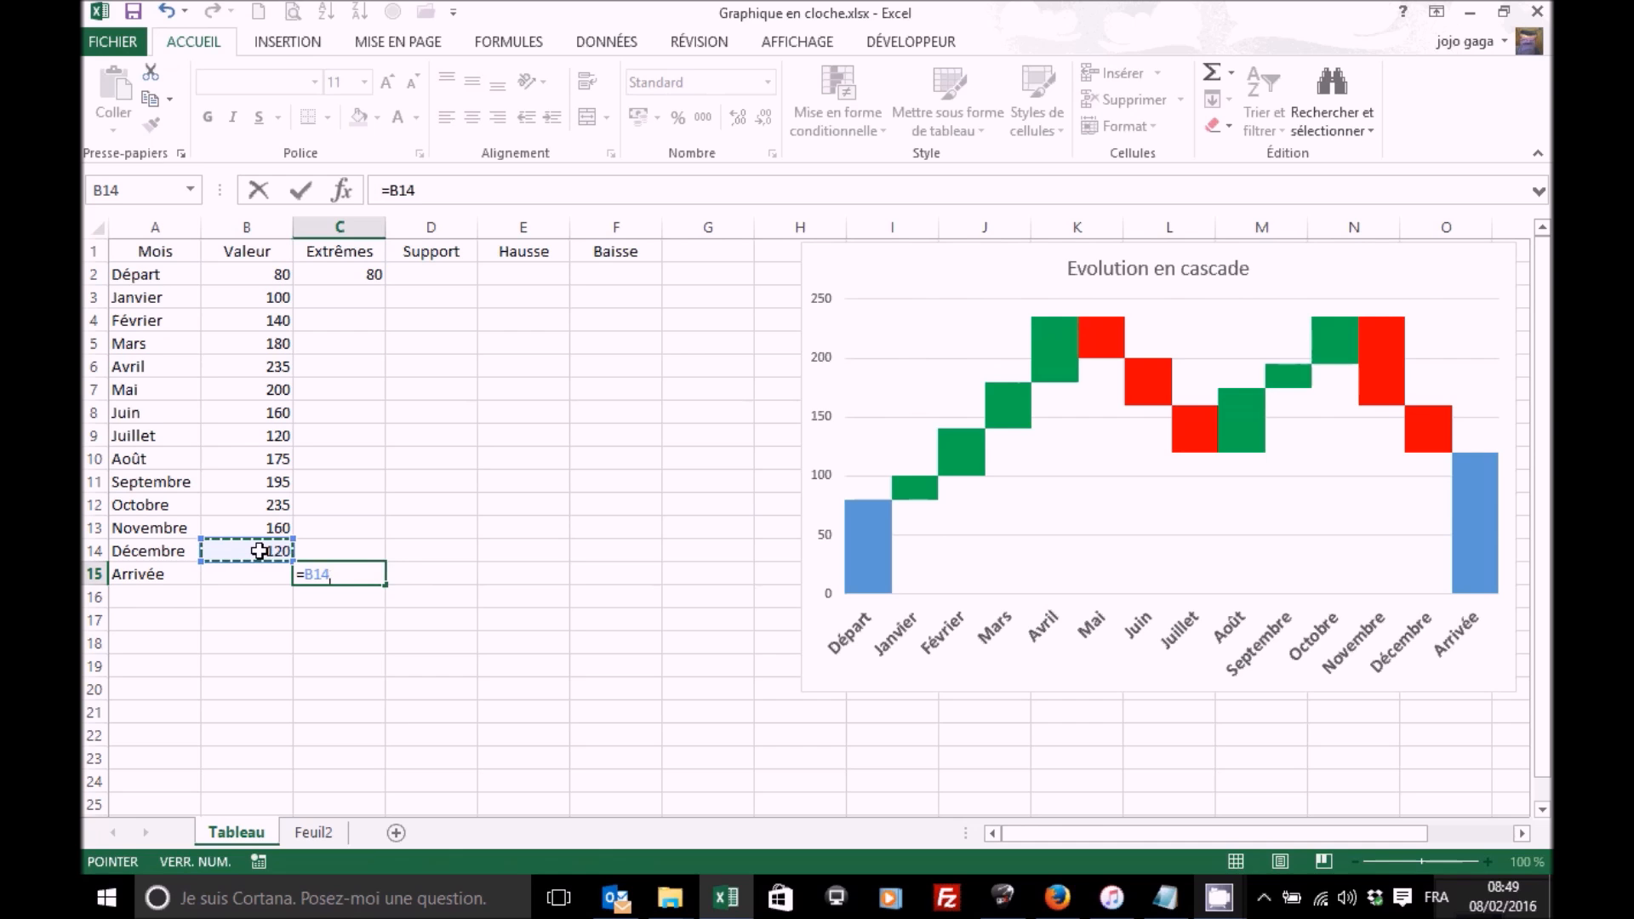
key(Return)
key(Tab)
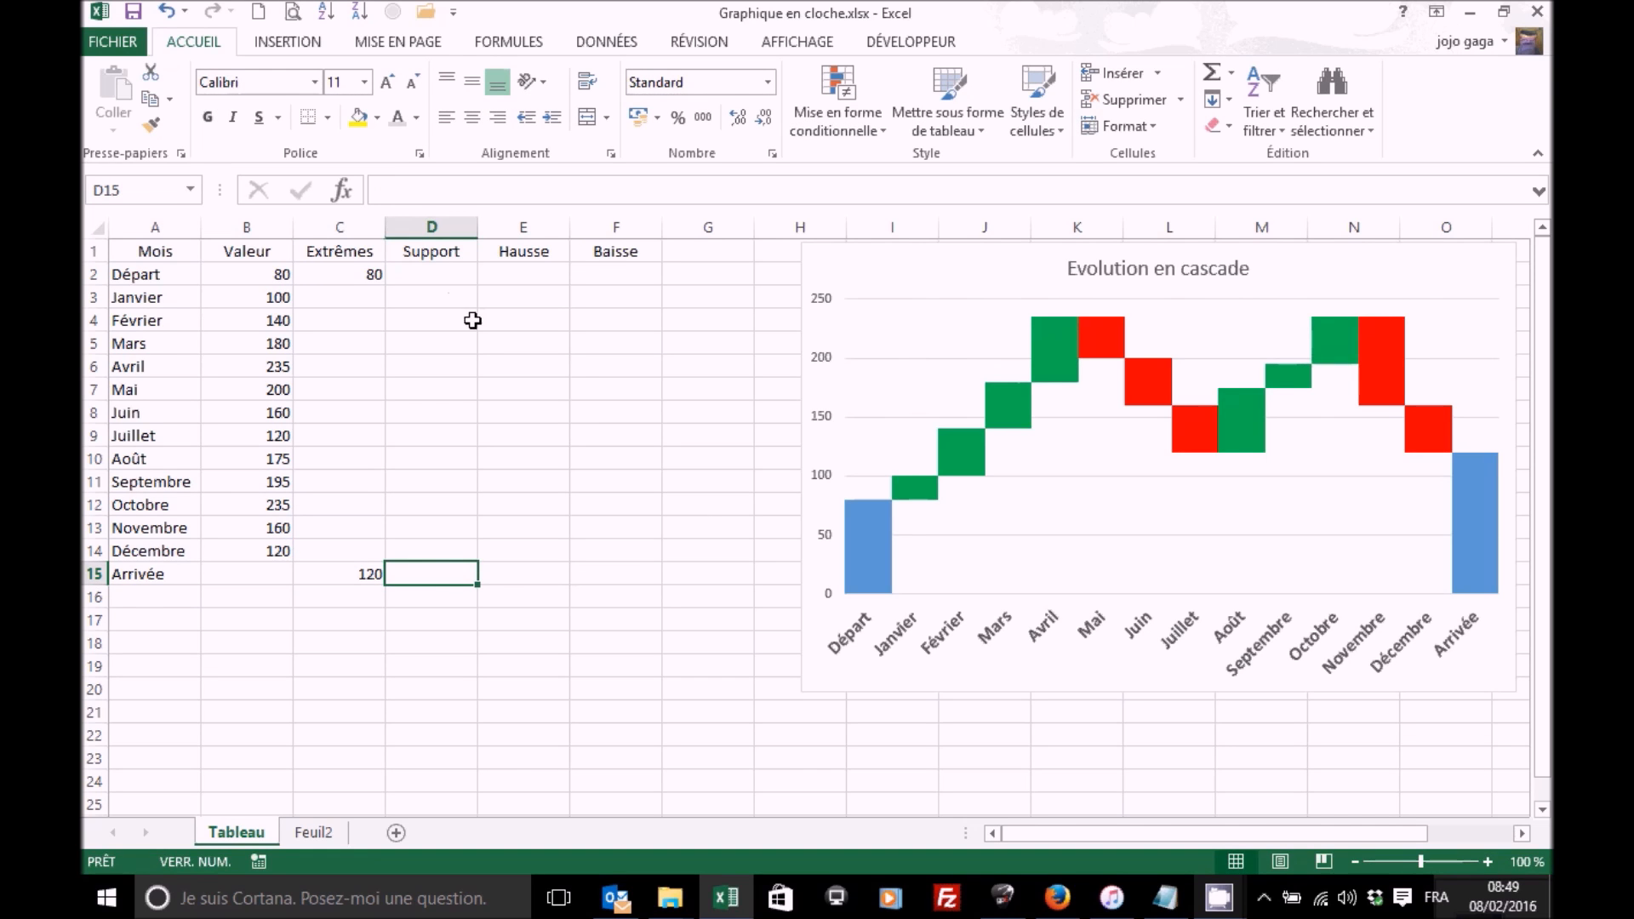
Step: Enter the formula =MIN(B2:B3) in cell D3 to calculate the Support value for Janvier
click(444, 295)
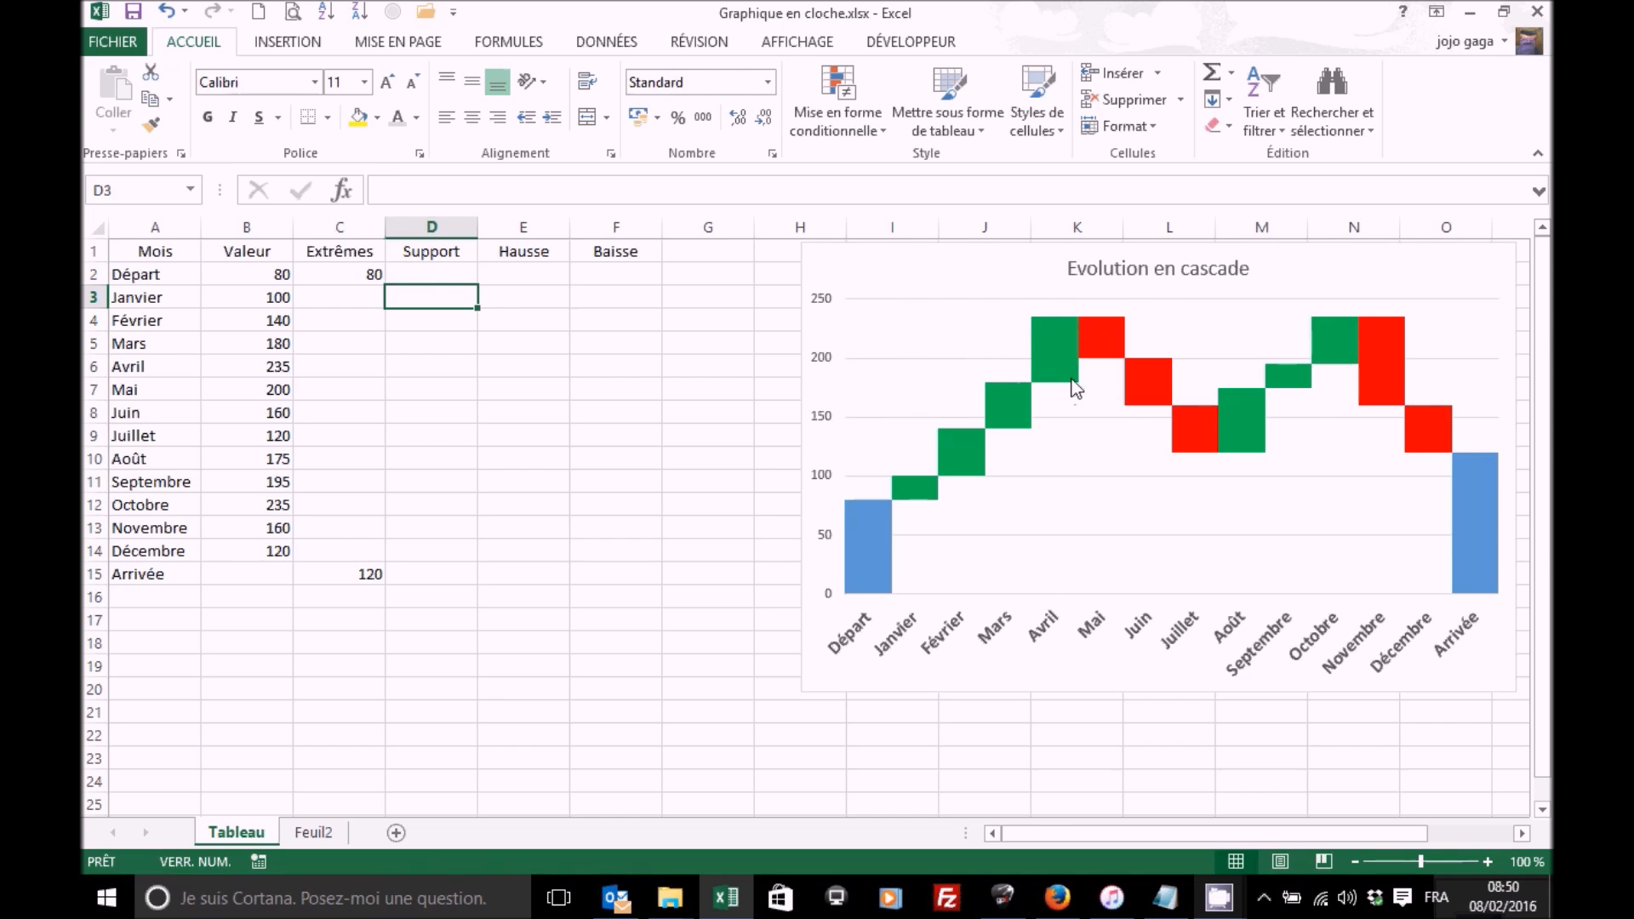
mouse_move(1073, 388)
mouse_move(1055, 414)
text(=min)
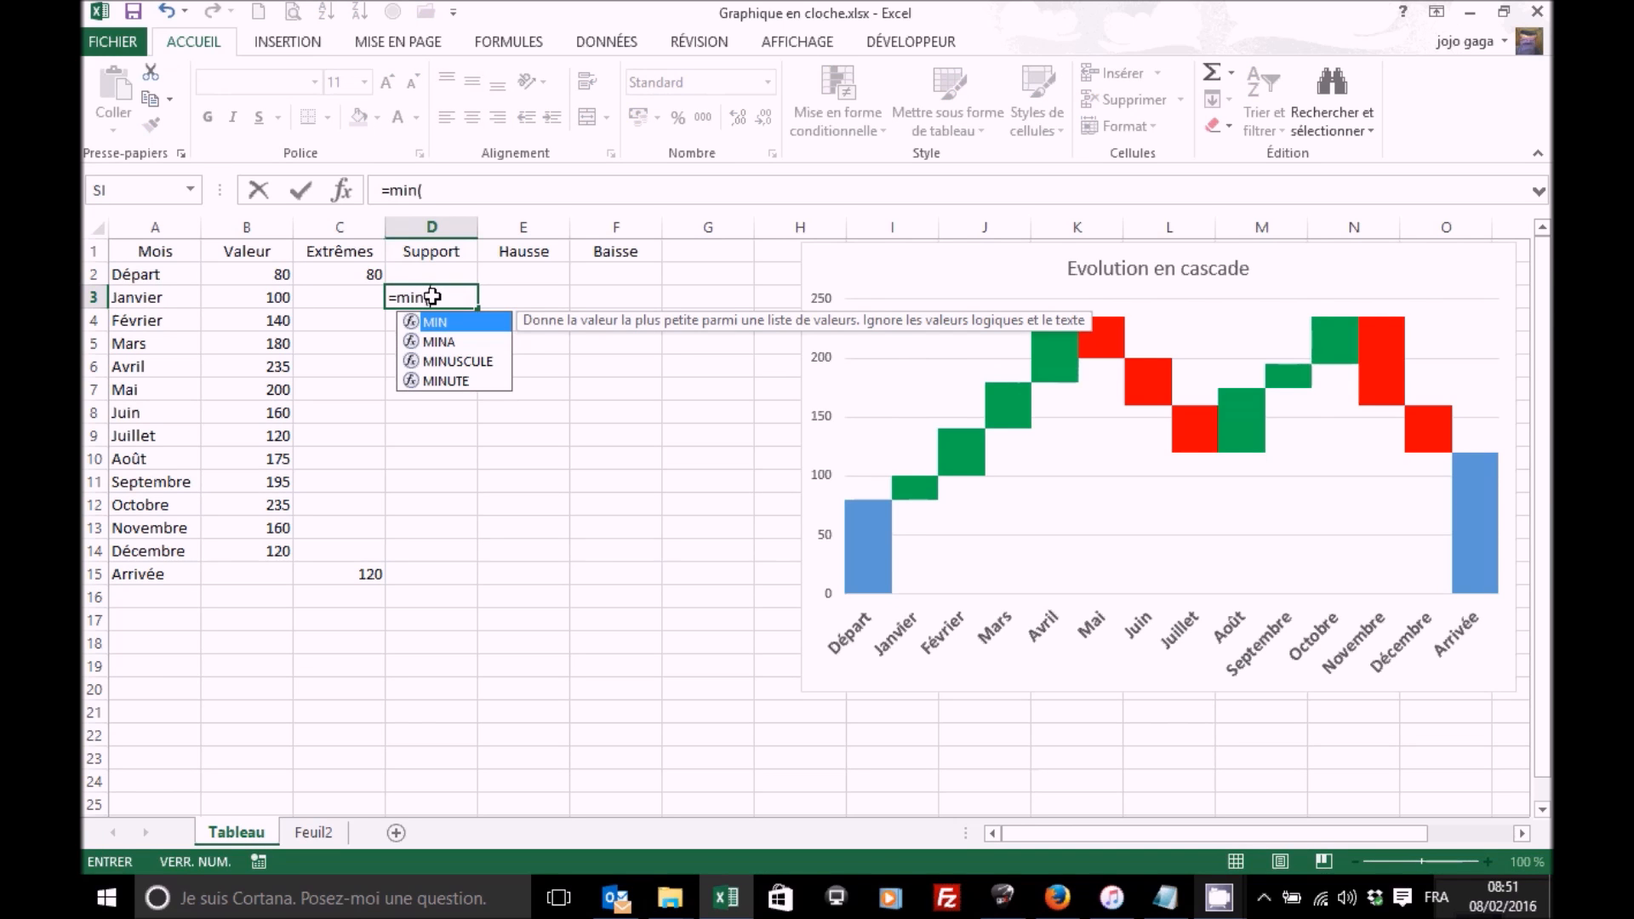
text(()
click(266, 284)
drag(267, 284, 266, 294)
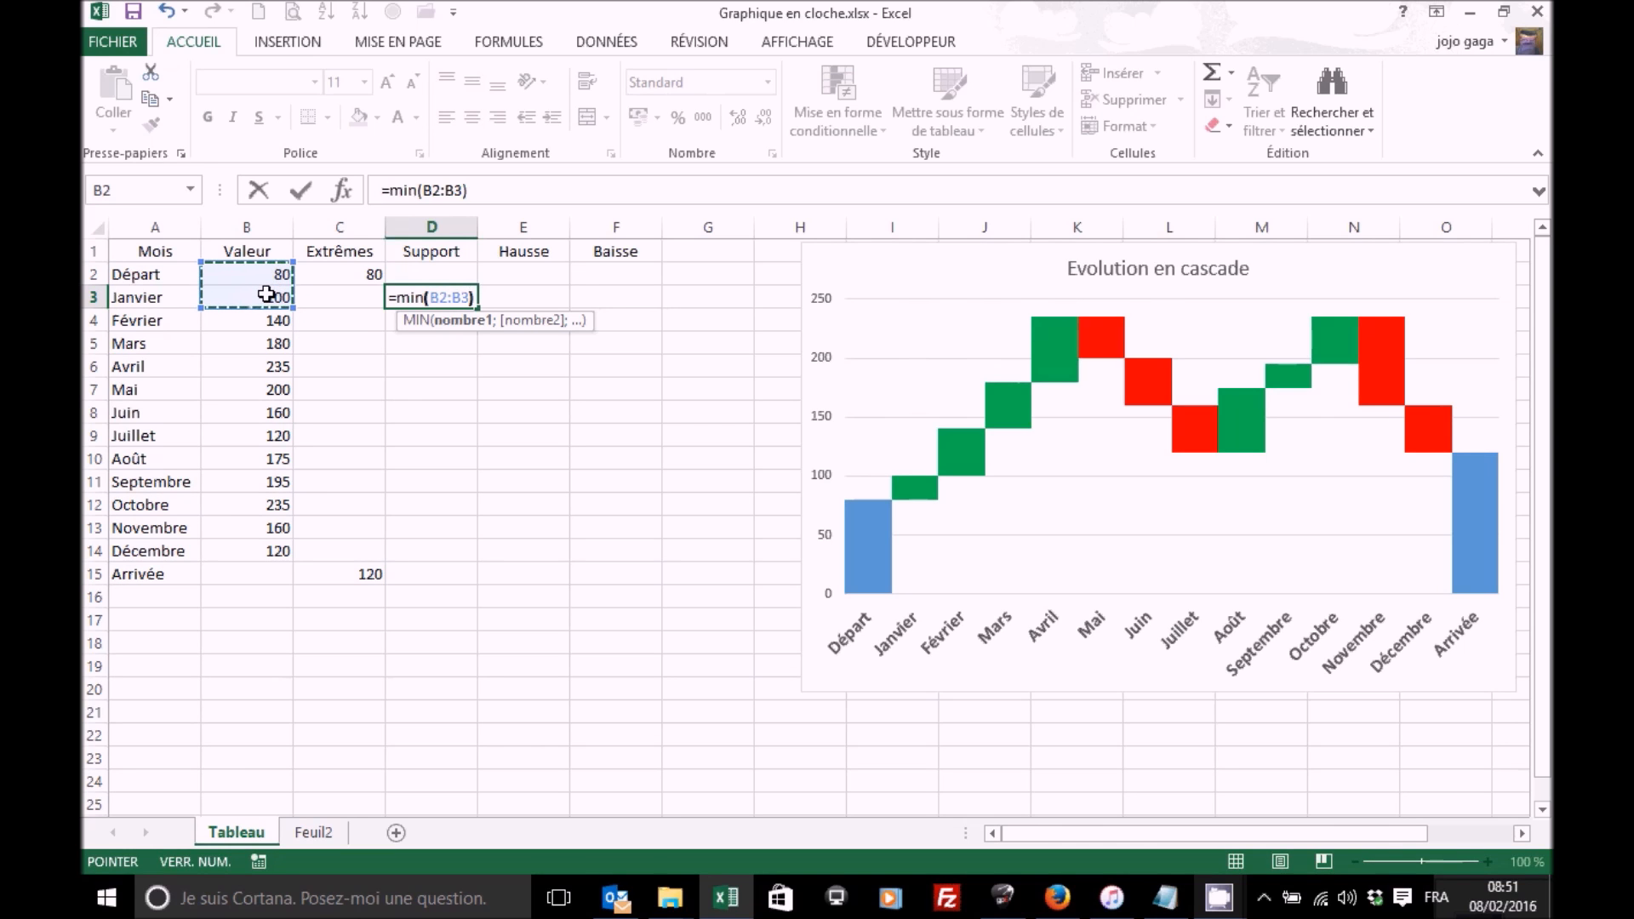
text())
key(ctrl+Return)
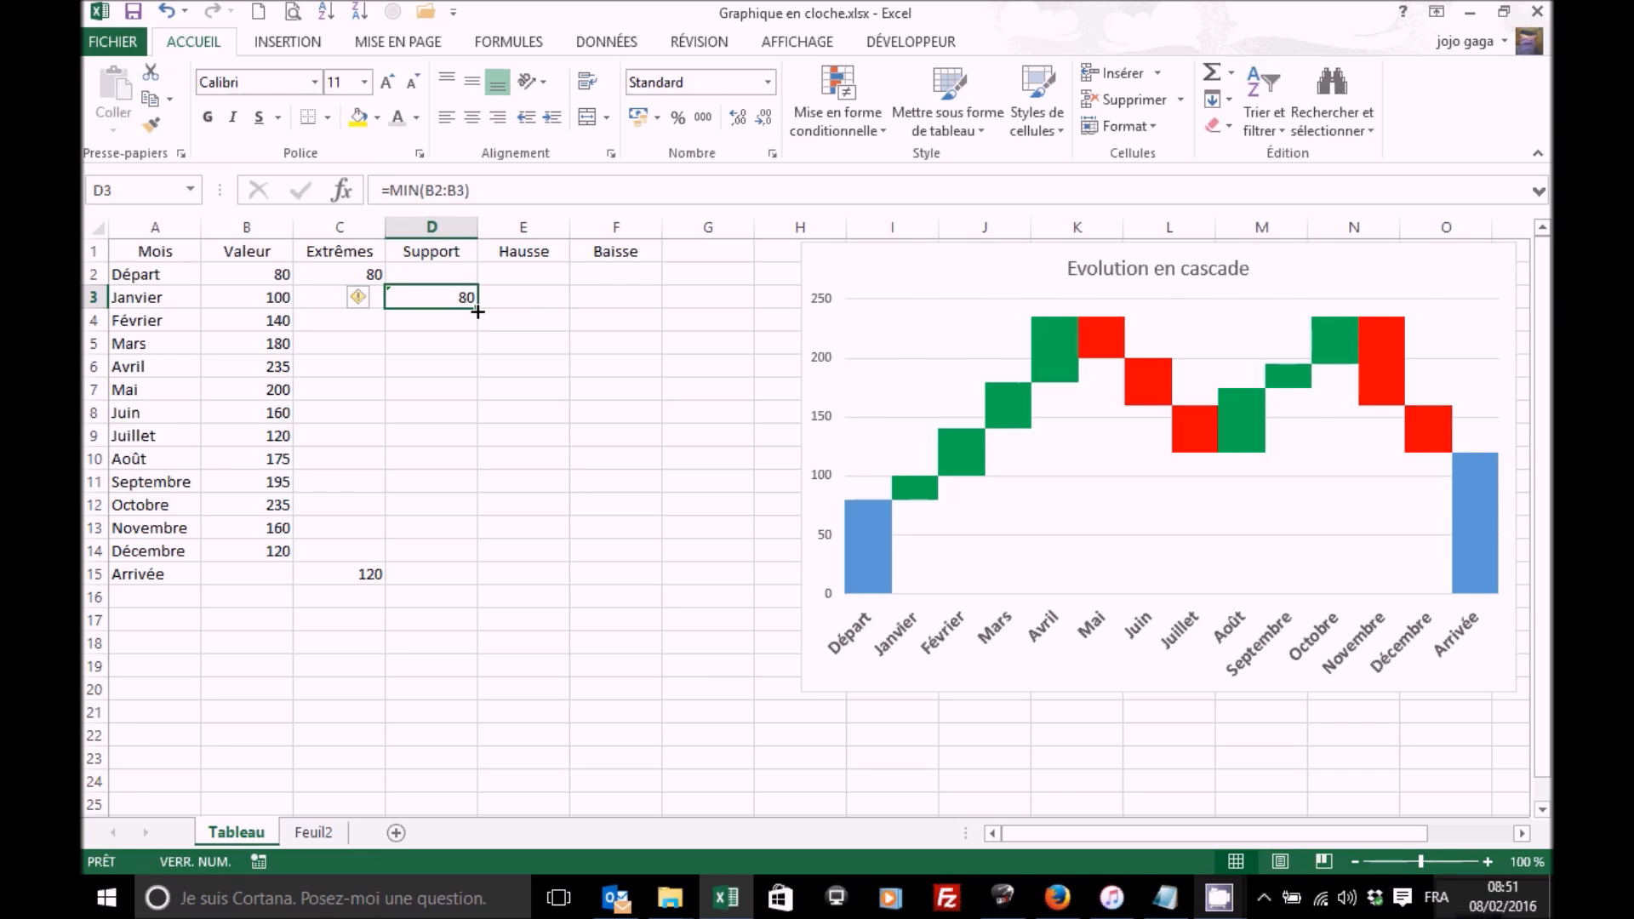
Step: Fill the Support formula down from D3 to D14 and ignore the formula error flagged on these cells
drag(481, 312, 476, 565)
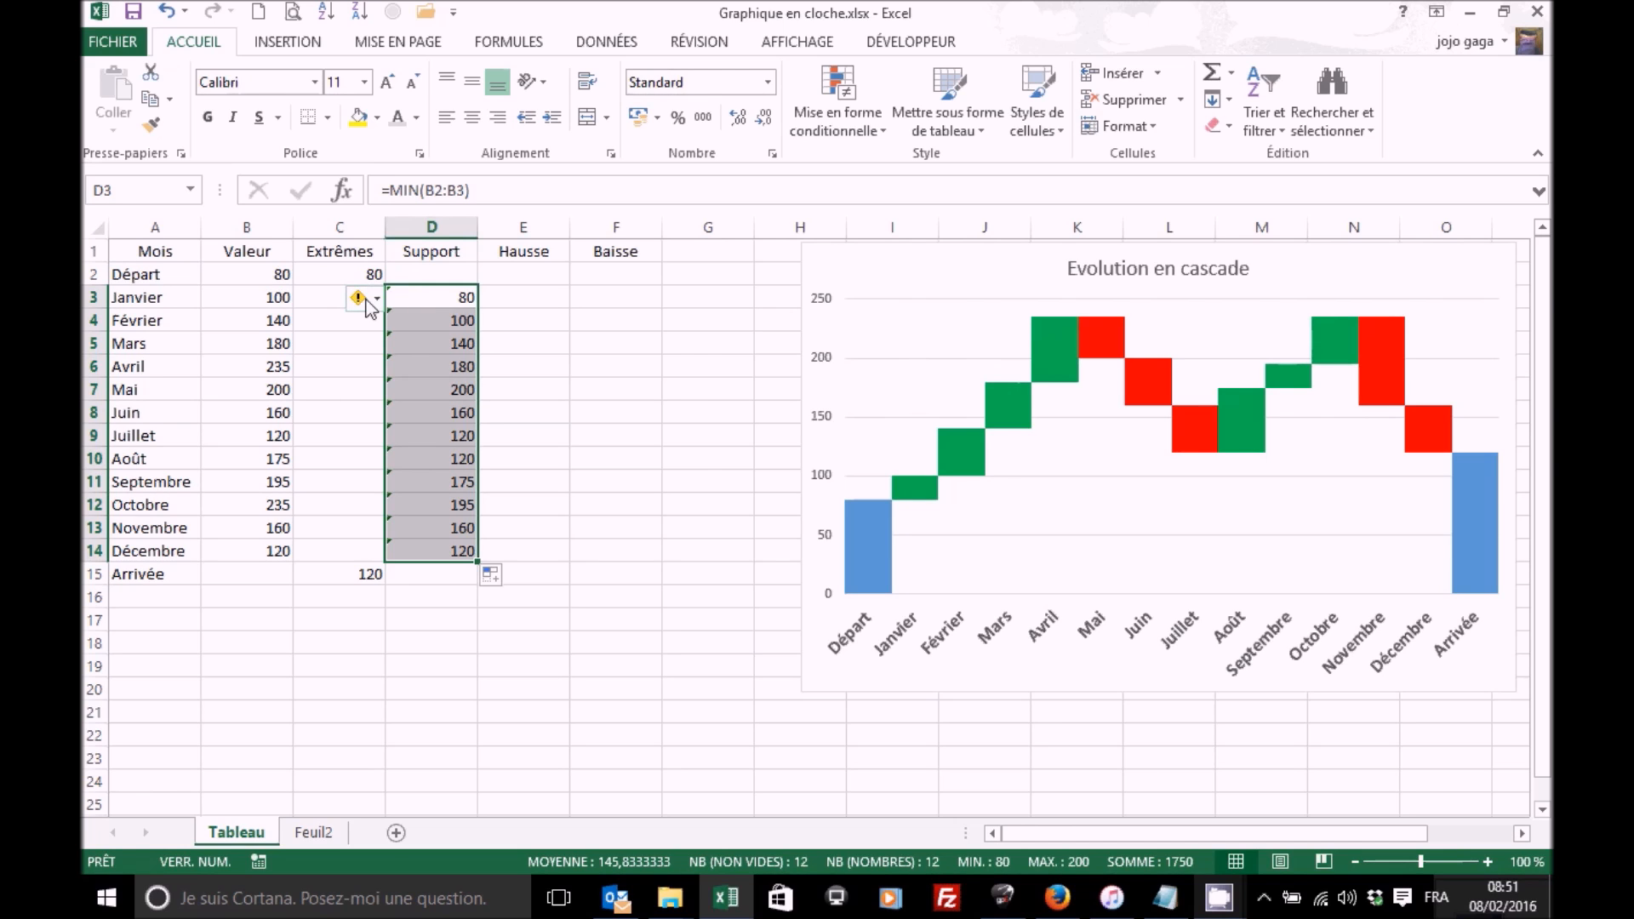
click(375, 300)
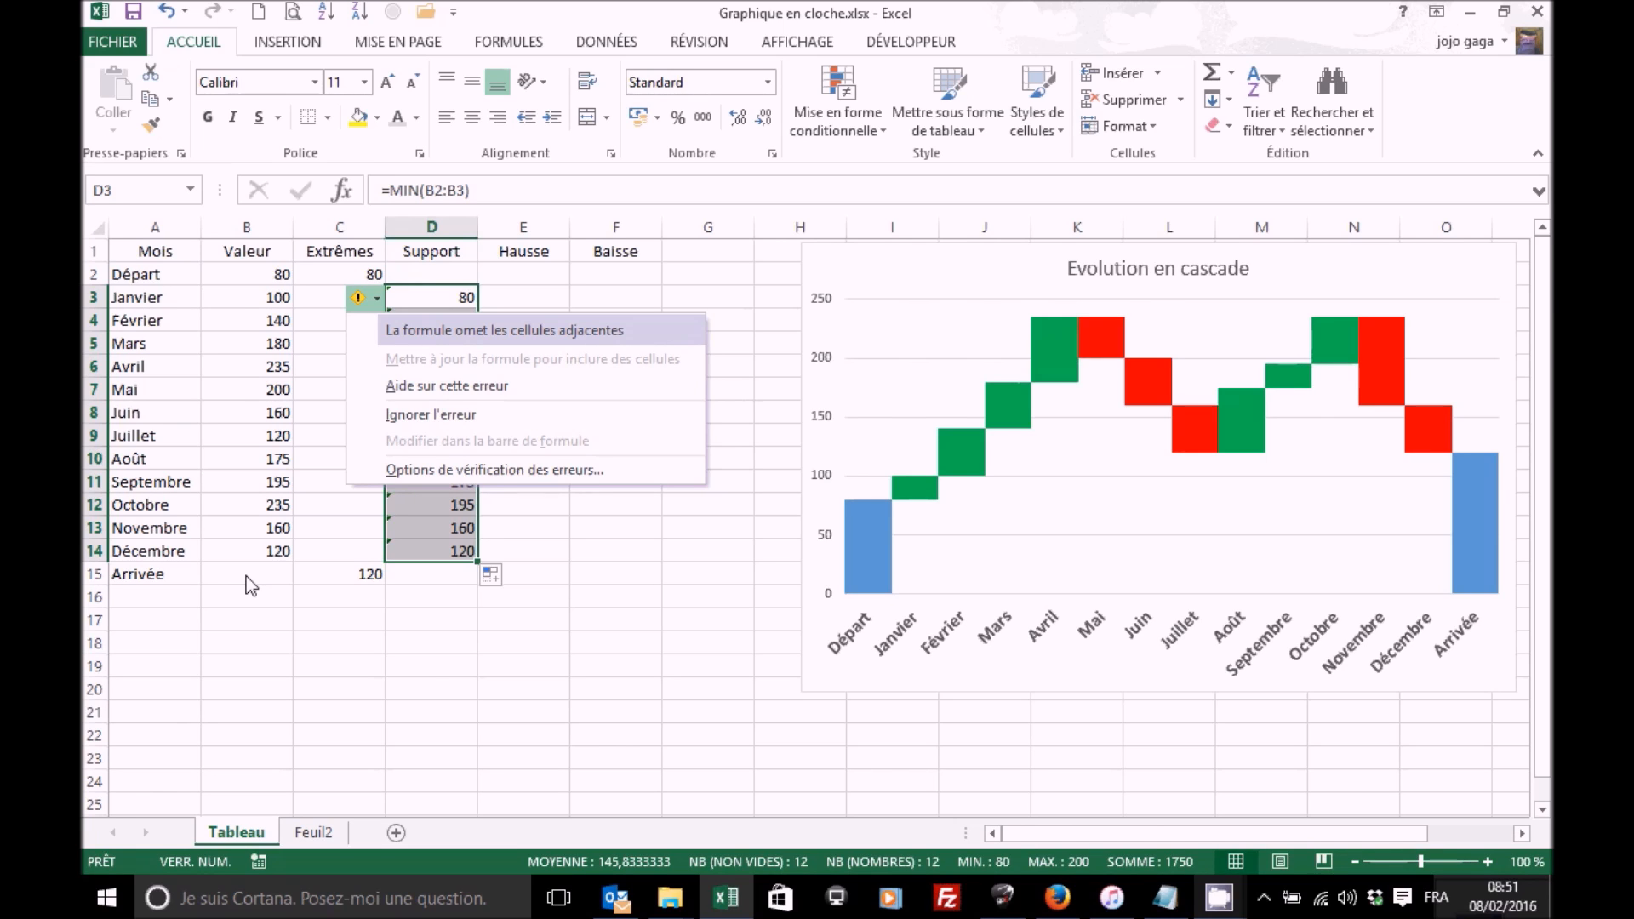
click(447, 415)
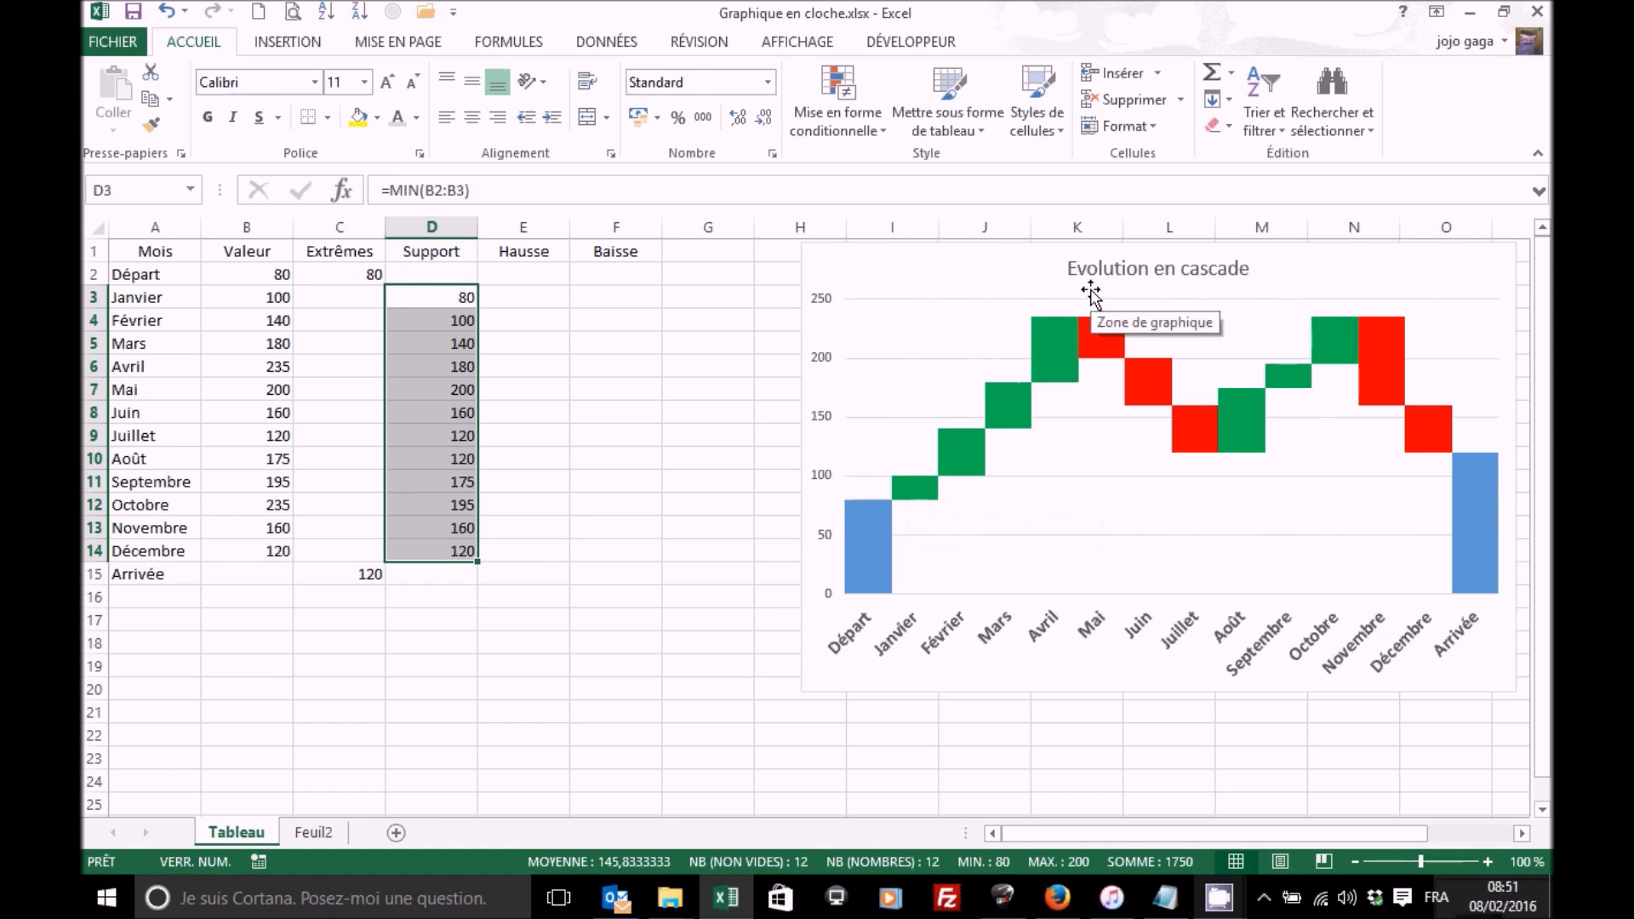
Step: Enter the formula =MAX(B3-B2;0) in cell E3 and fill it down the Hausse column to E15
mouse_move(917, 496)
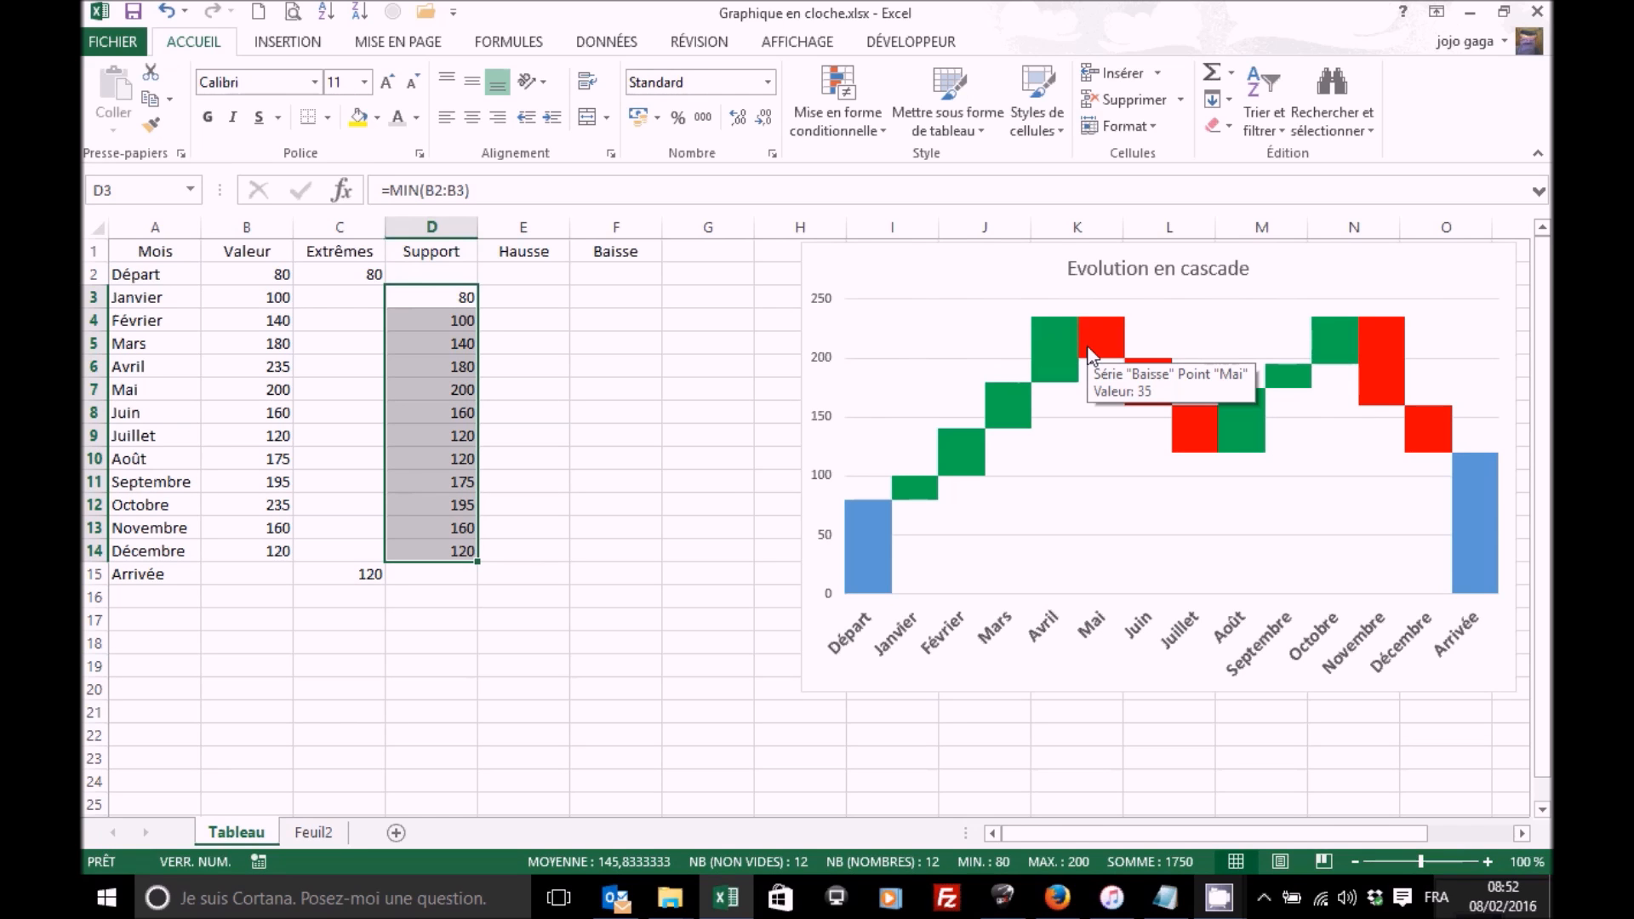
mouse_move(932, 539)
mouse_move(865, 519)
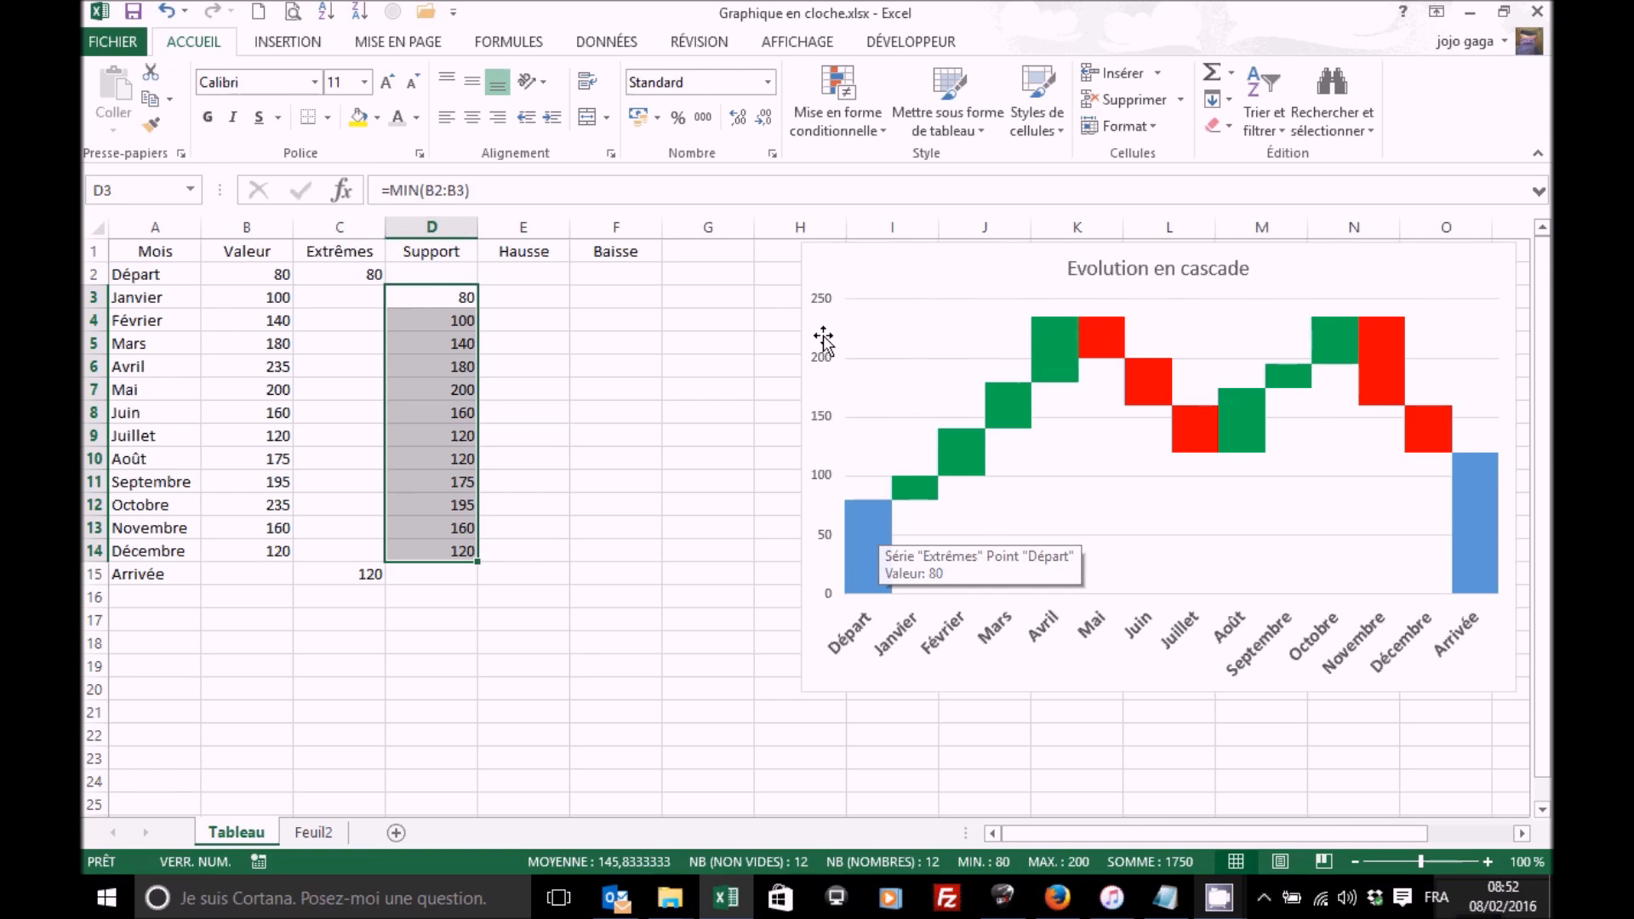
click(543, 297)
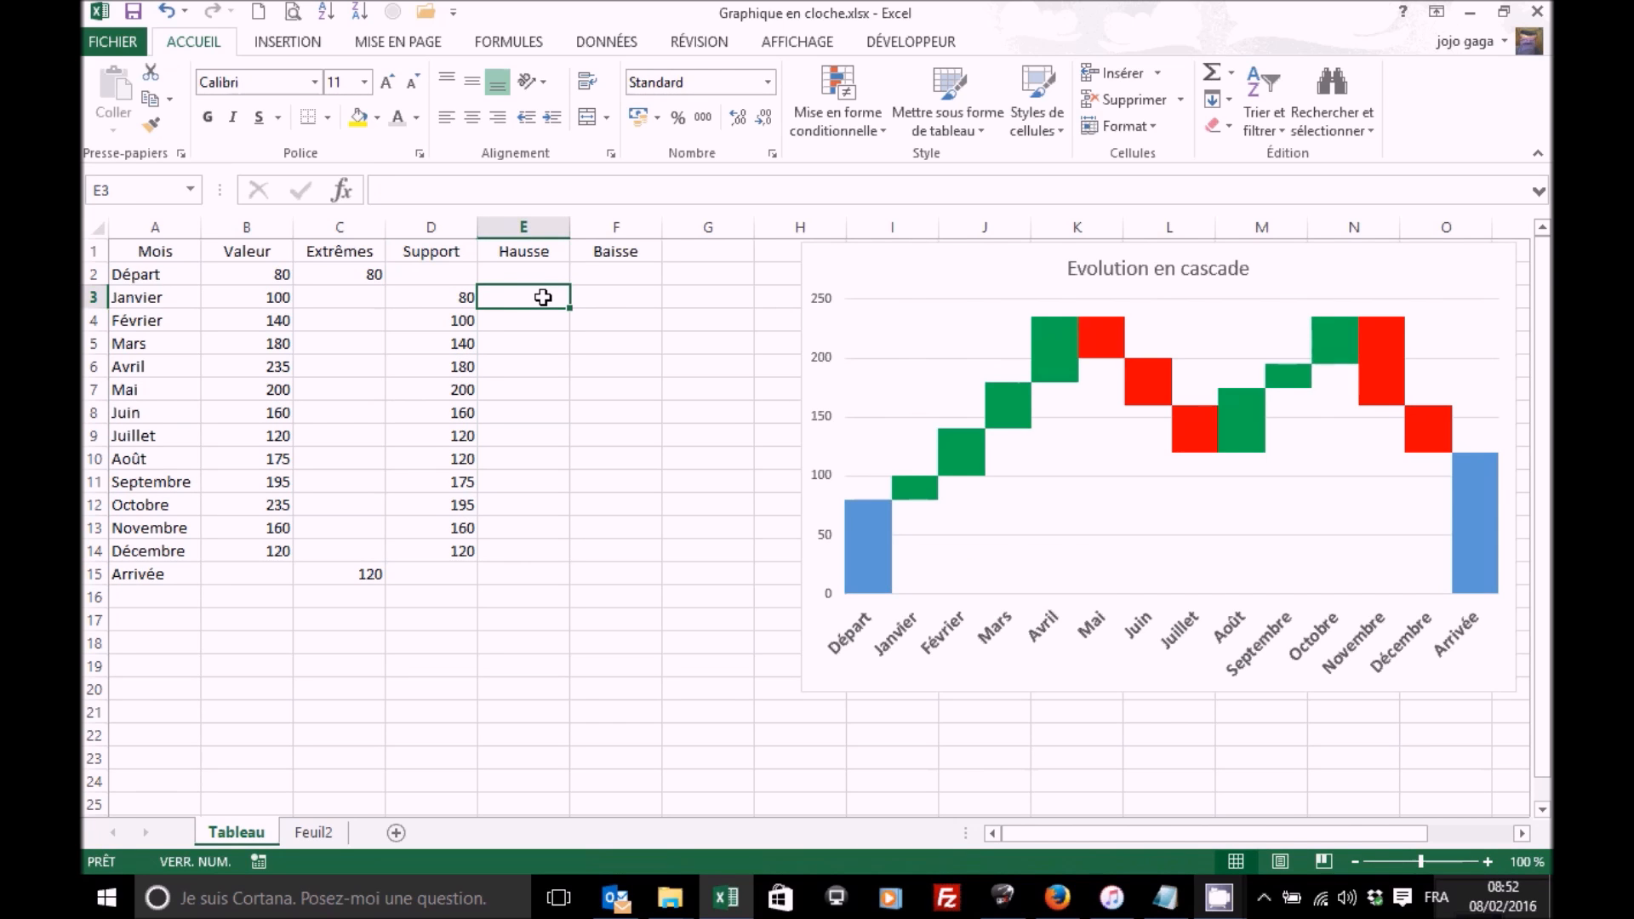
text(=)
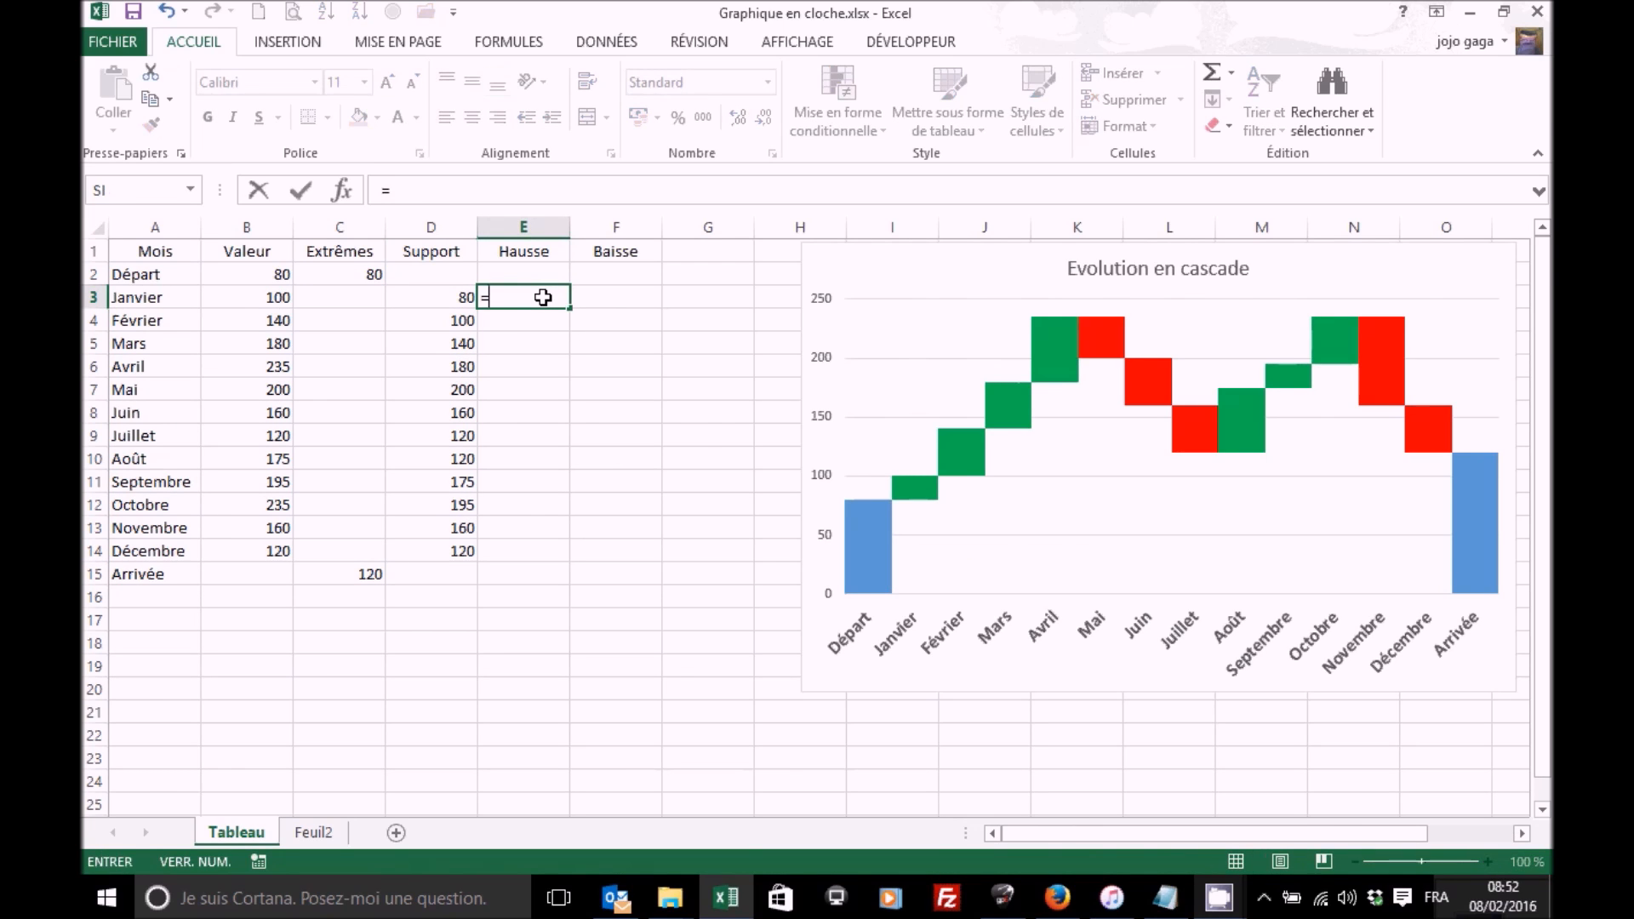
text(max()
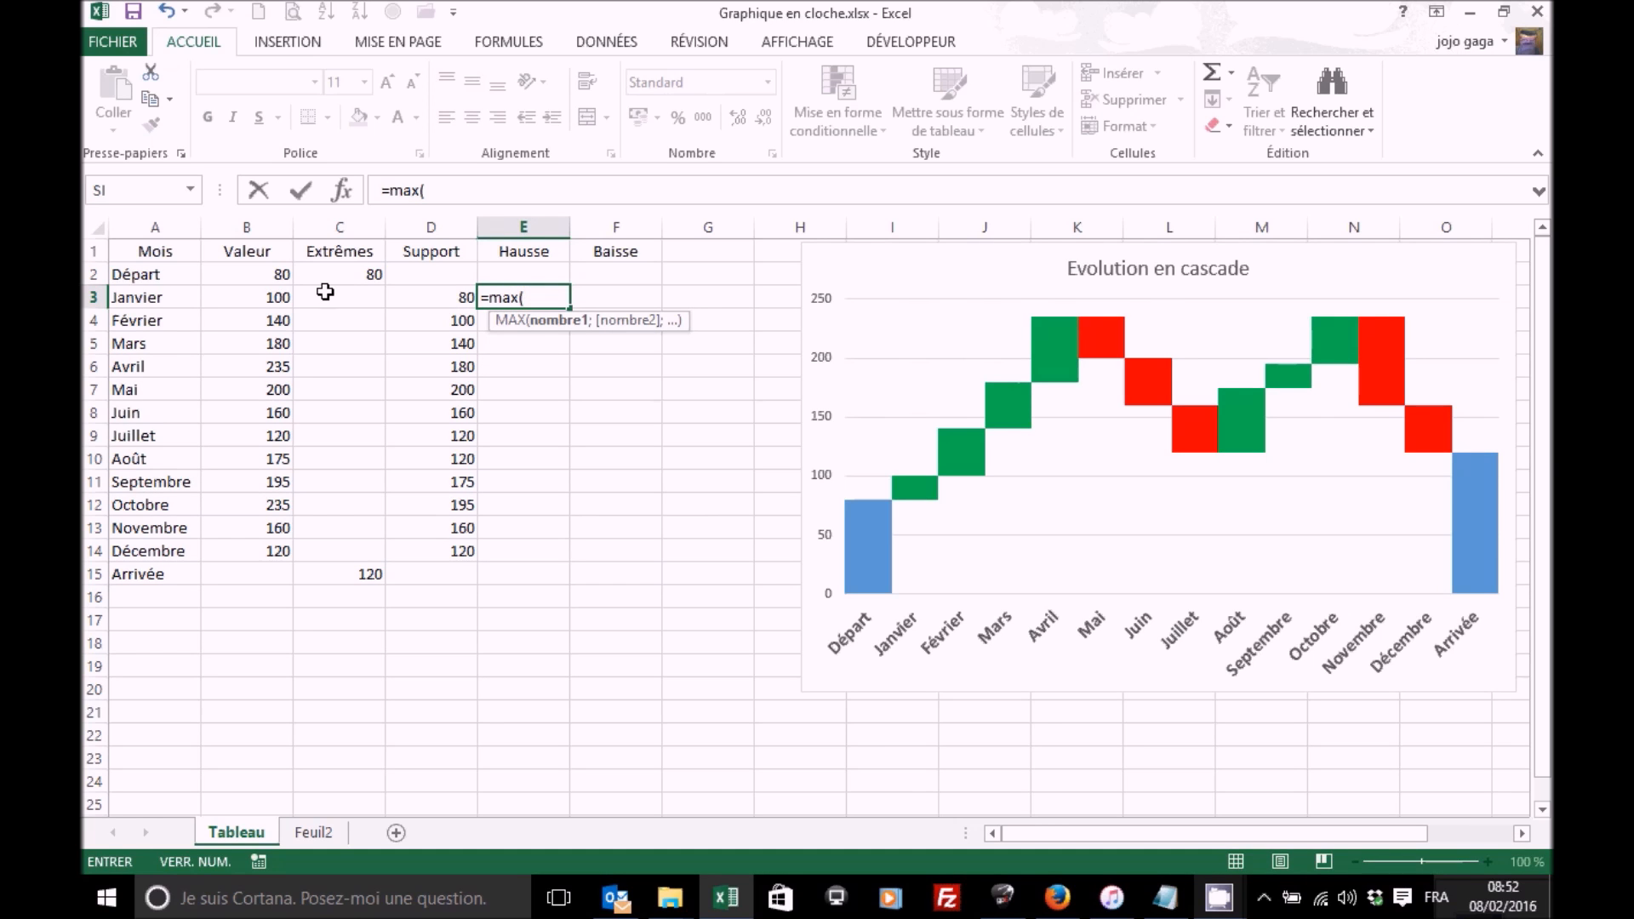
click(270, 294)
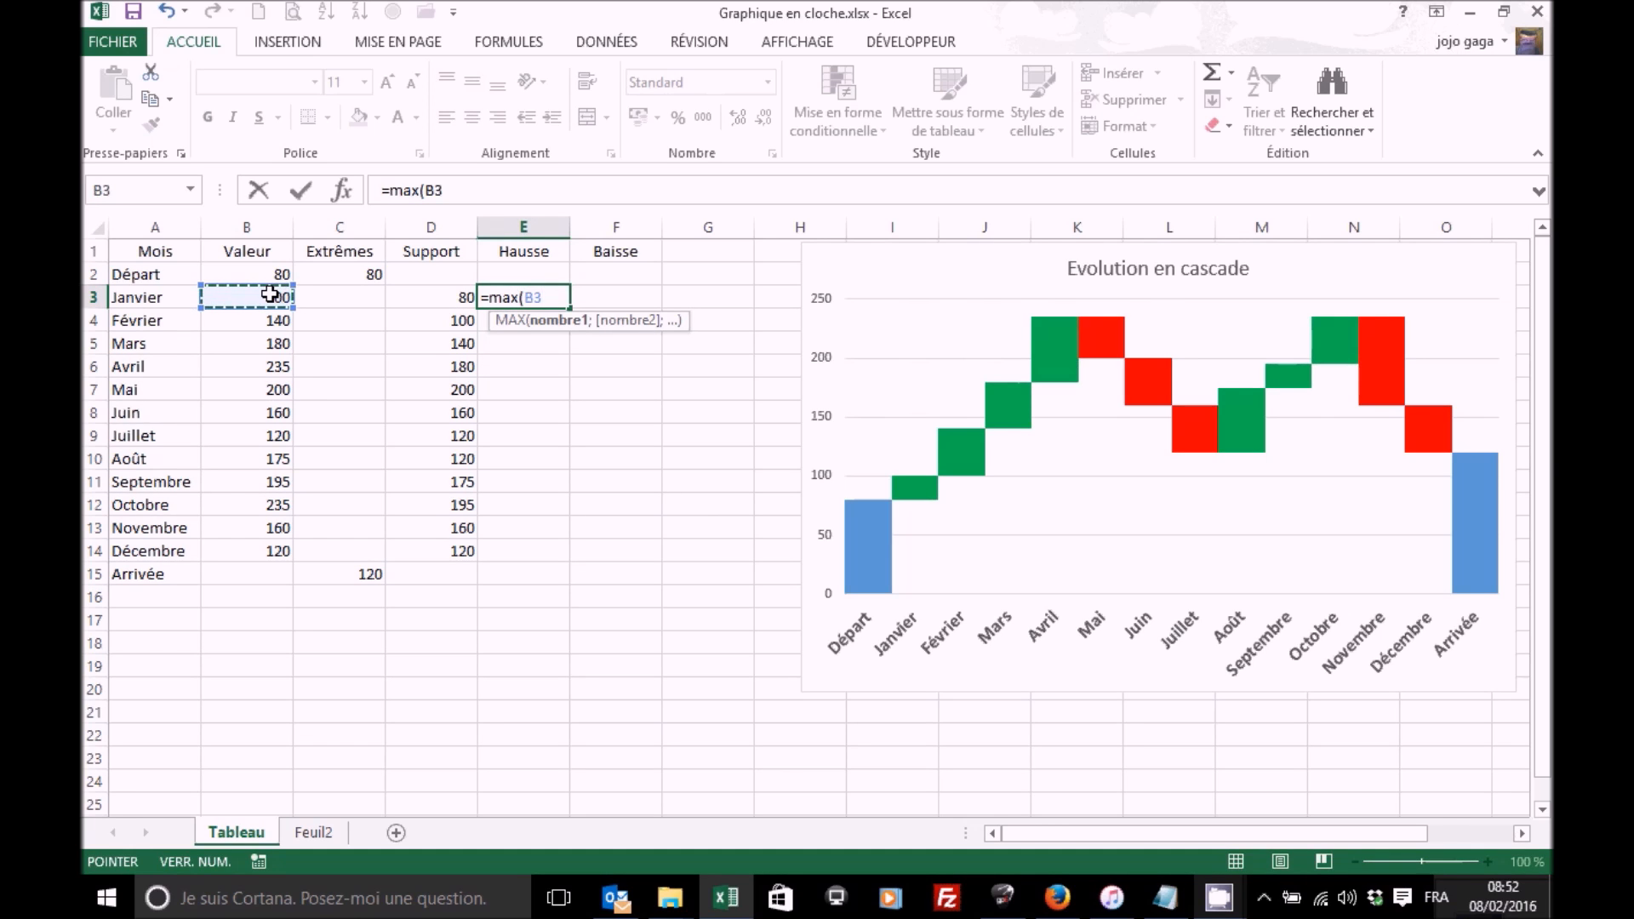
text(-)
click(268, 269)
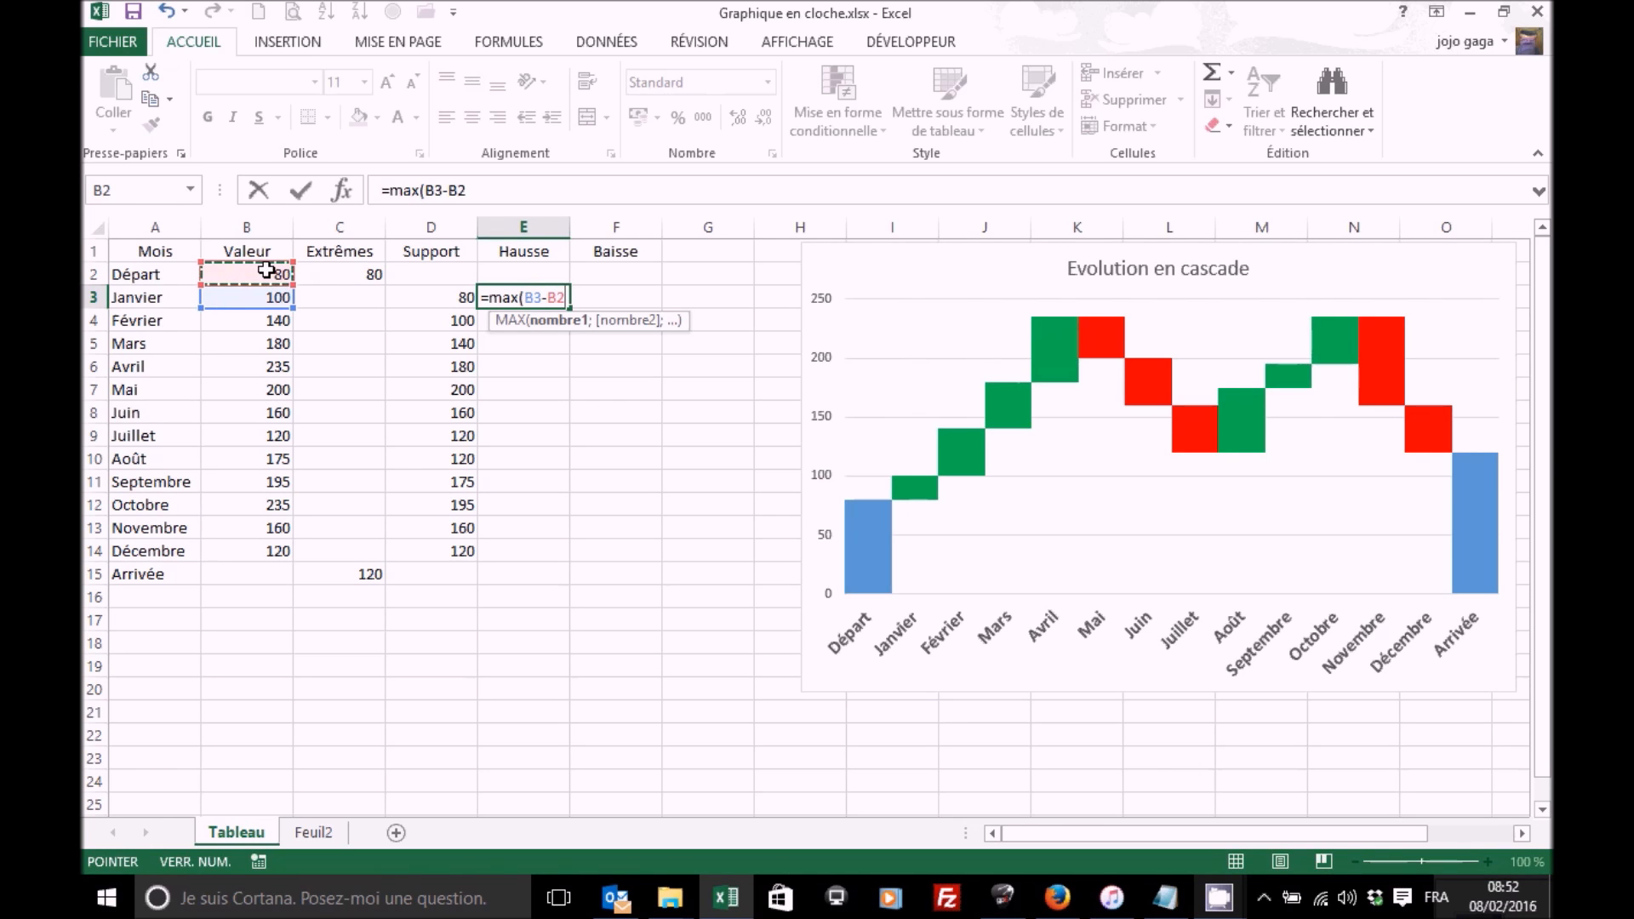
text(;)
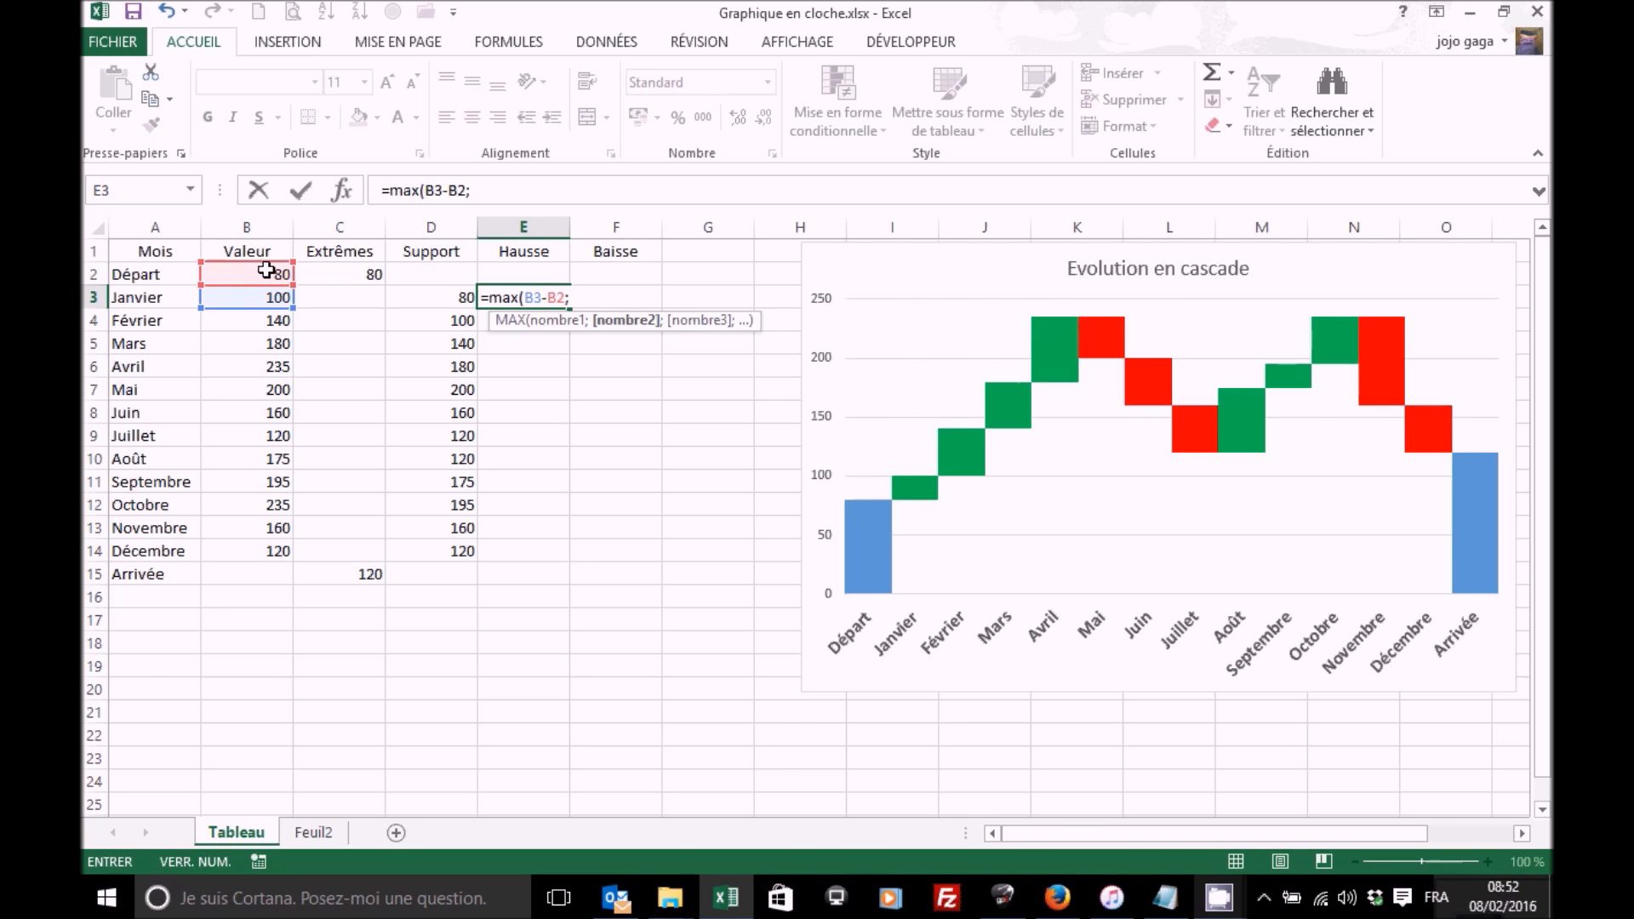
text(0))
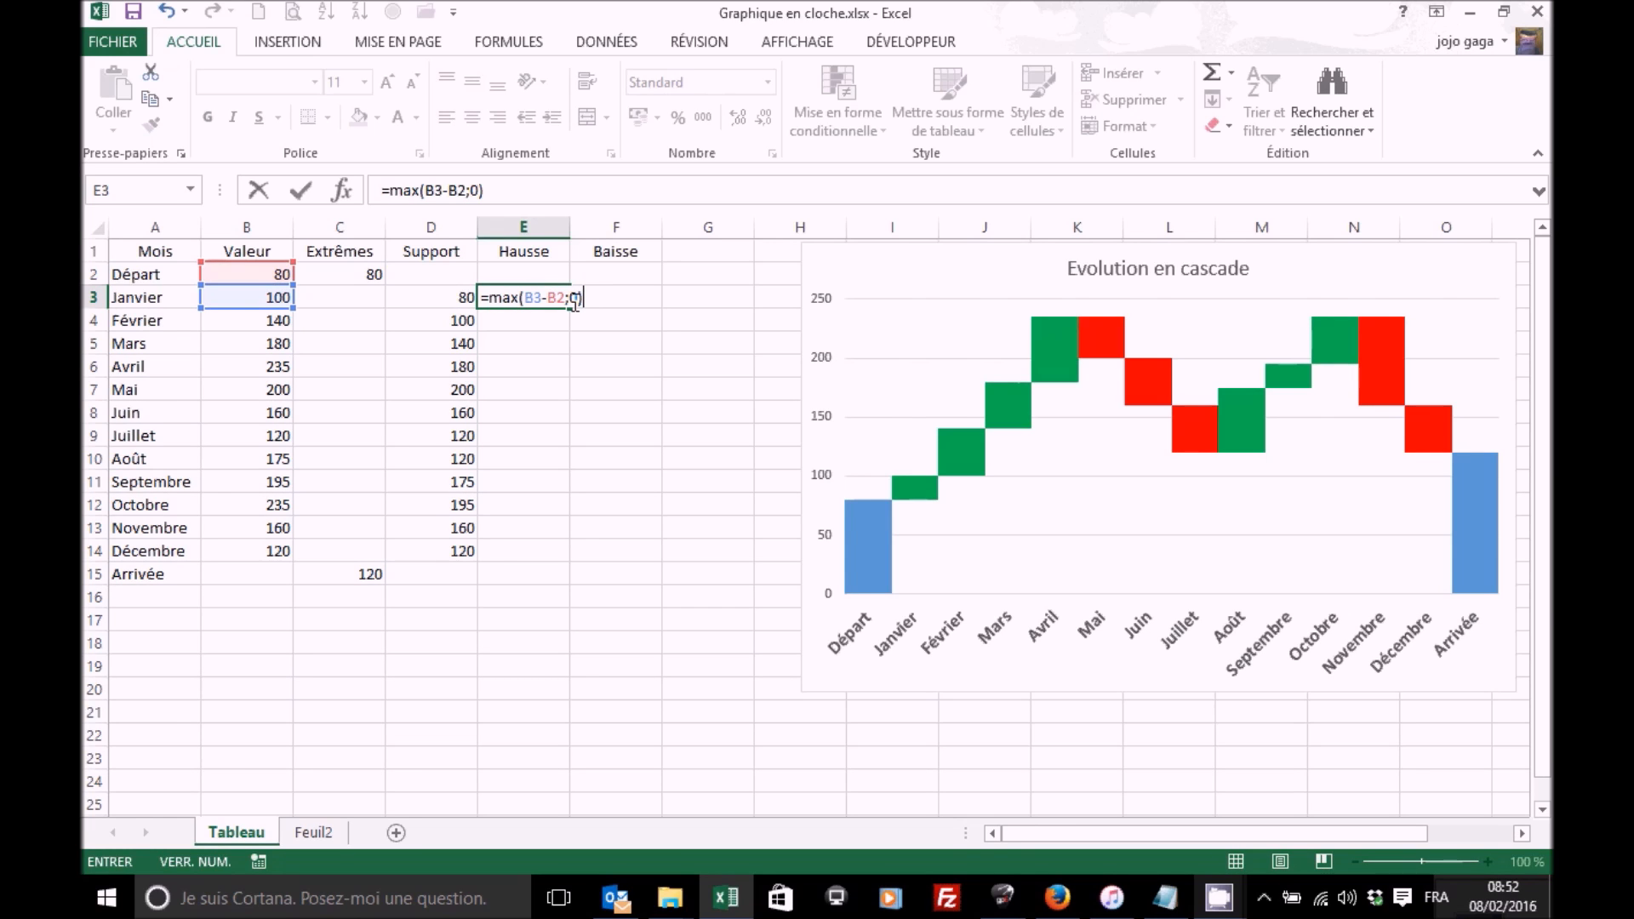
key(ctrl+Return)
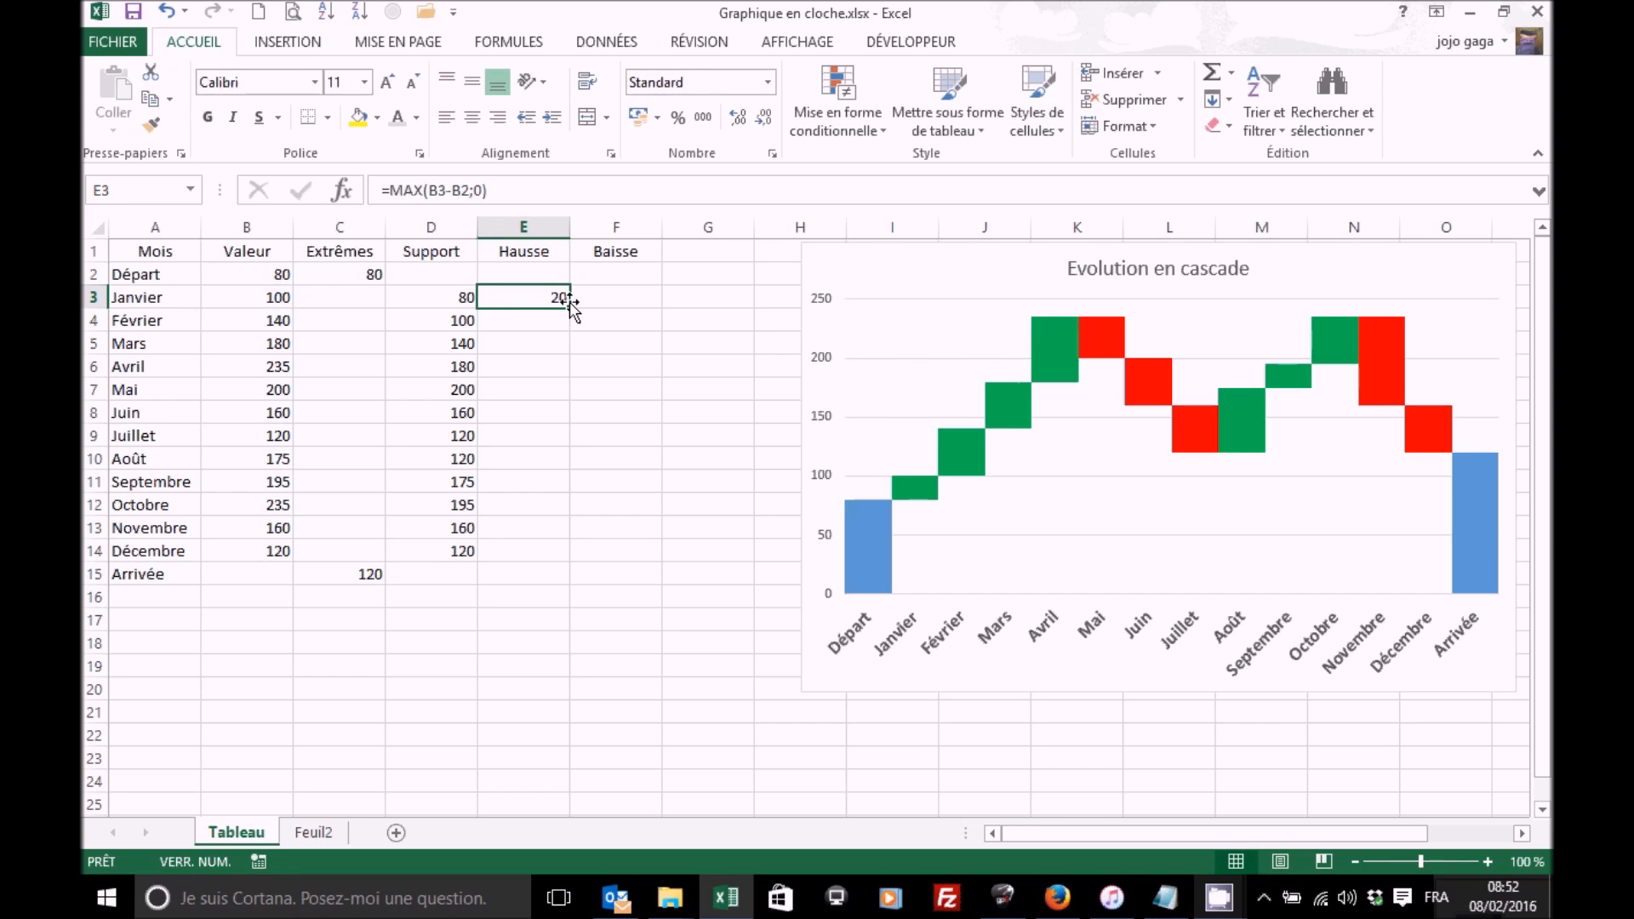
mouse_move(574, 311)
mouse_down()
mouse_move(558, 558)
mouse_move(573, 292)
mouse_move(575, 313)
mouse_up()
double_click(569, 310)
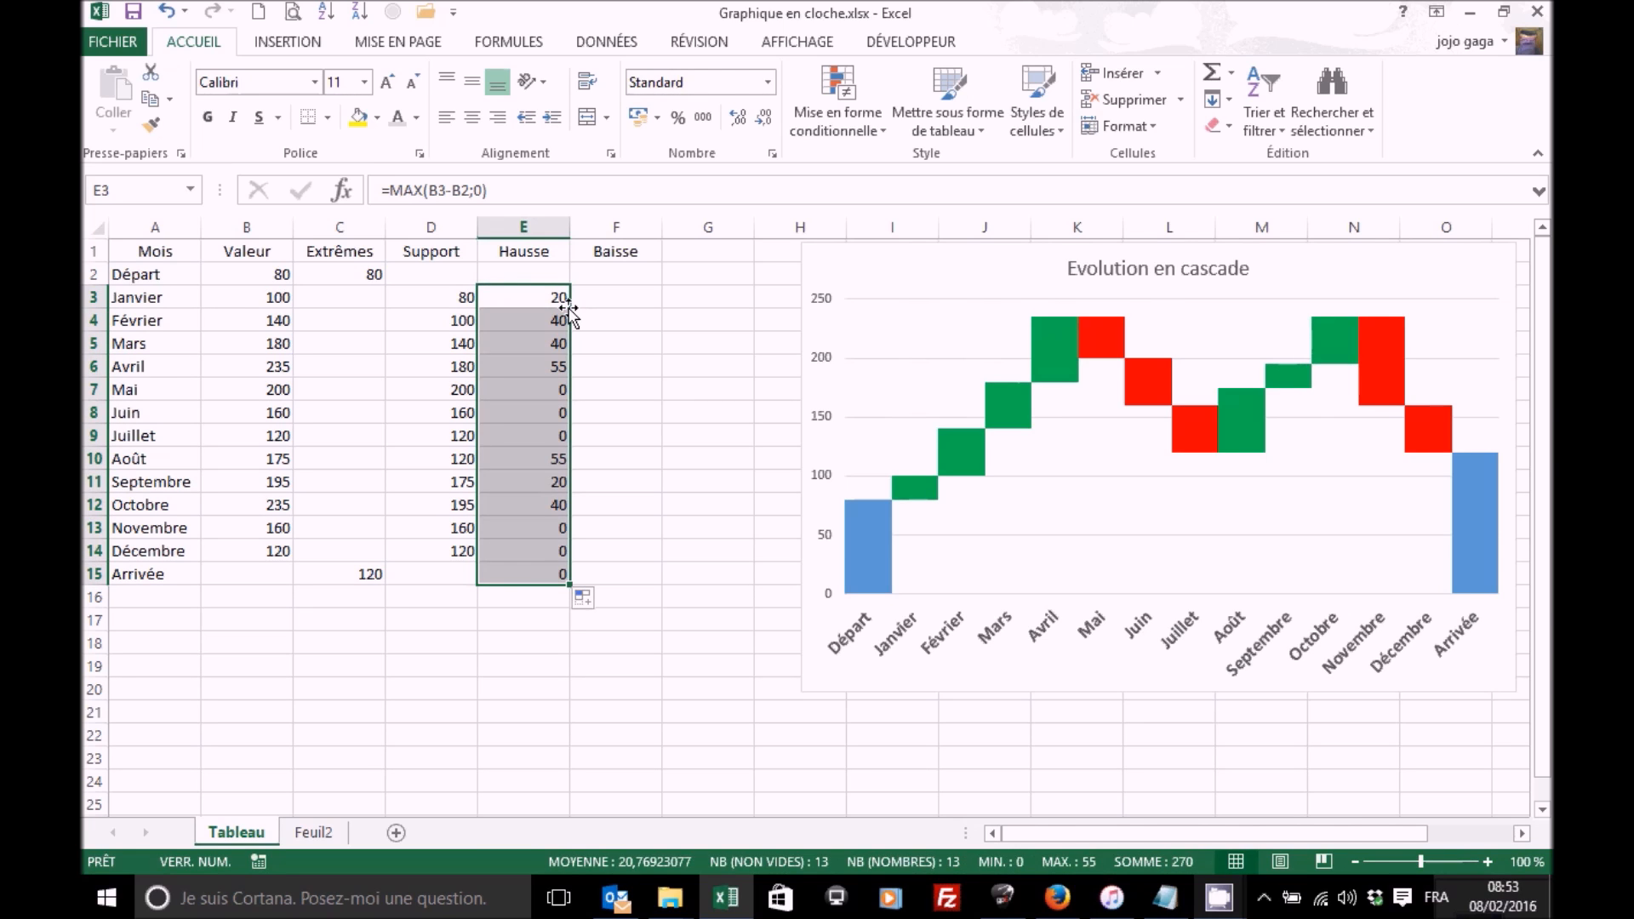
Step: Clear the Hausse formula from cell E15 in the Arrivée row
click(526, 569)
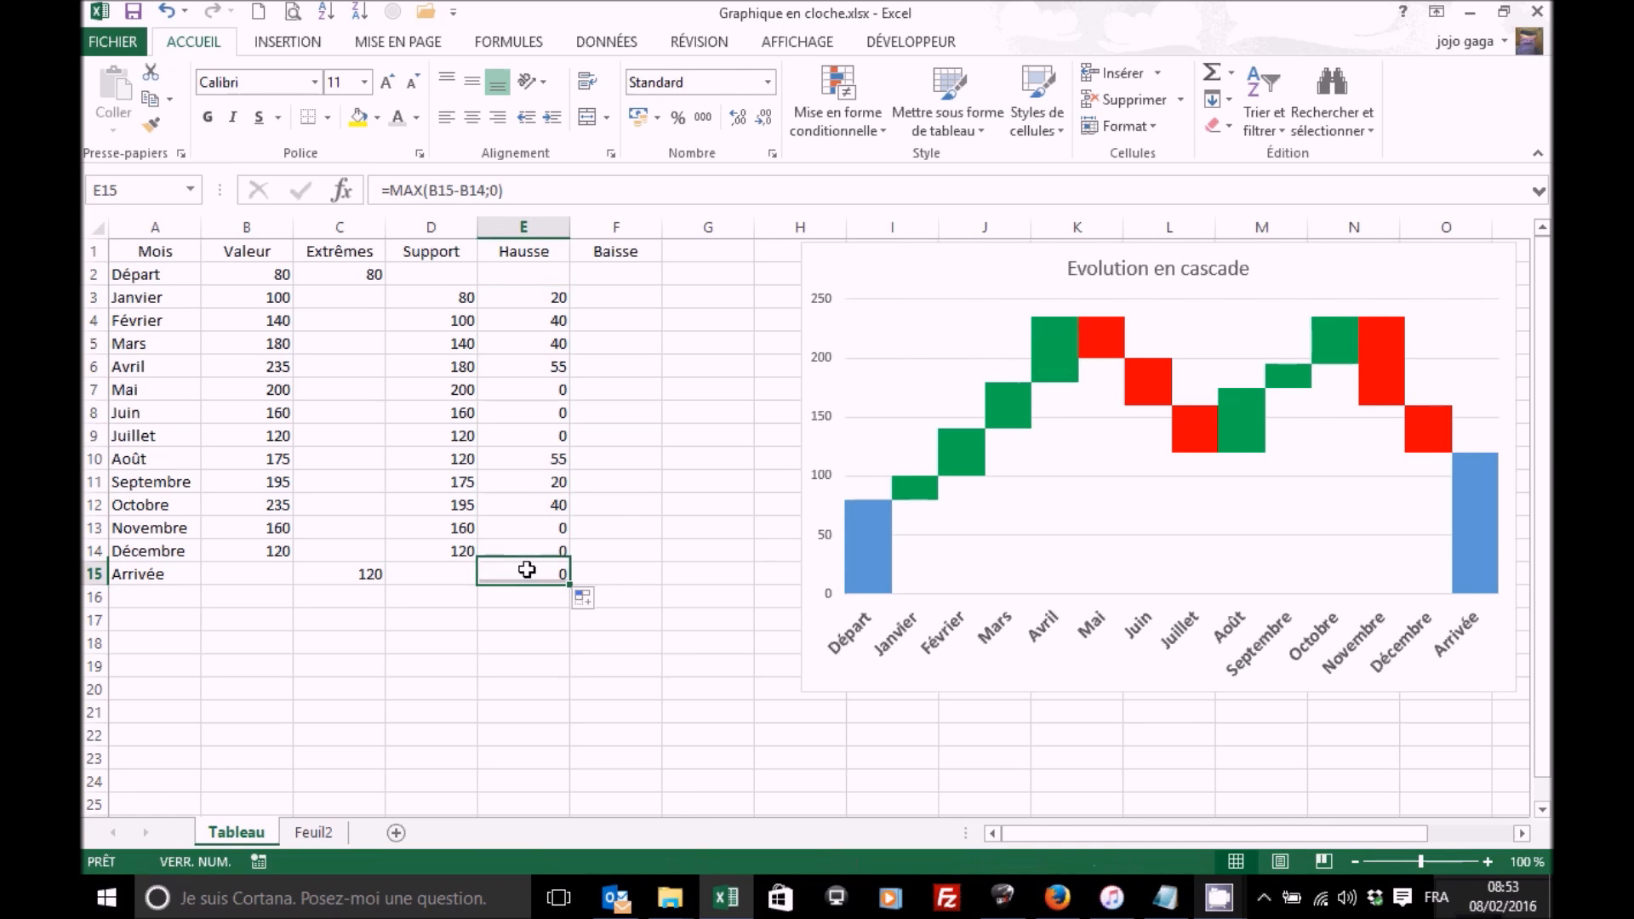
key(Delete)
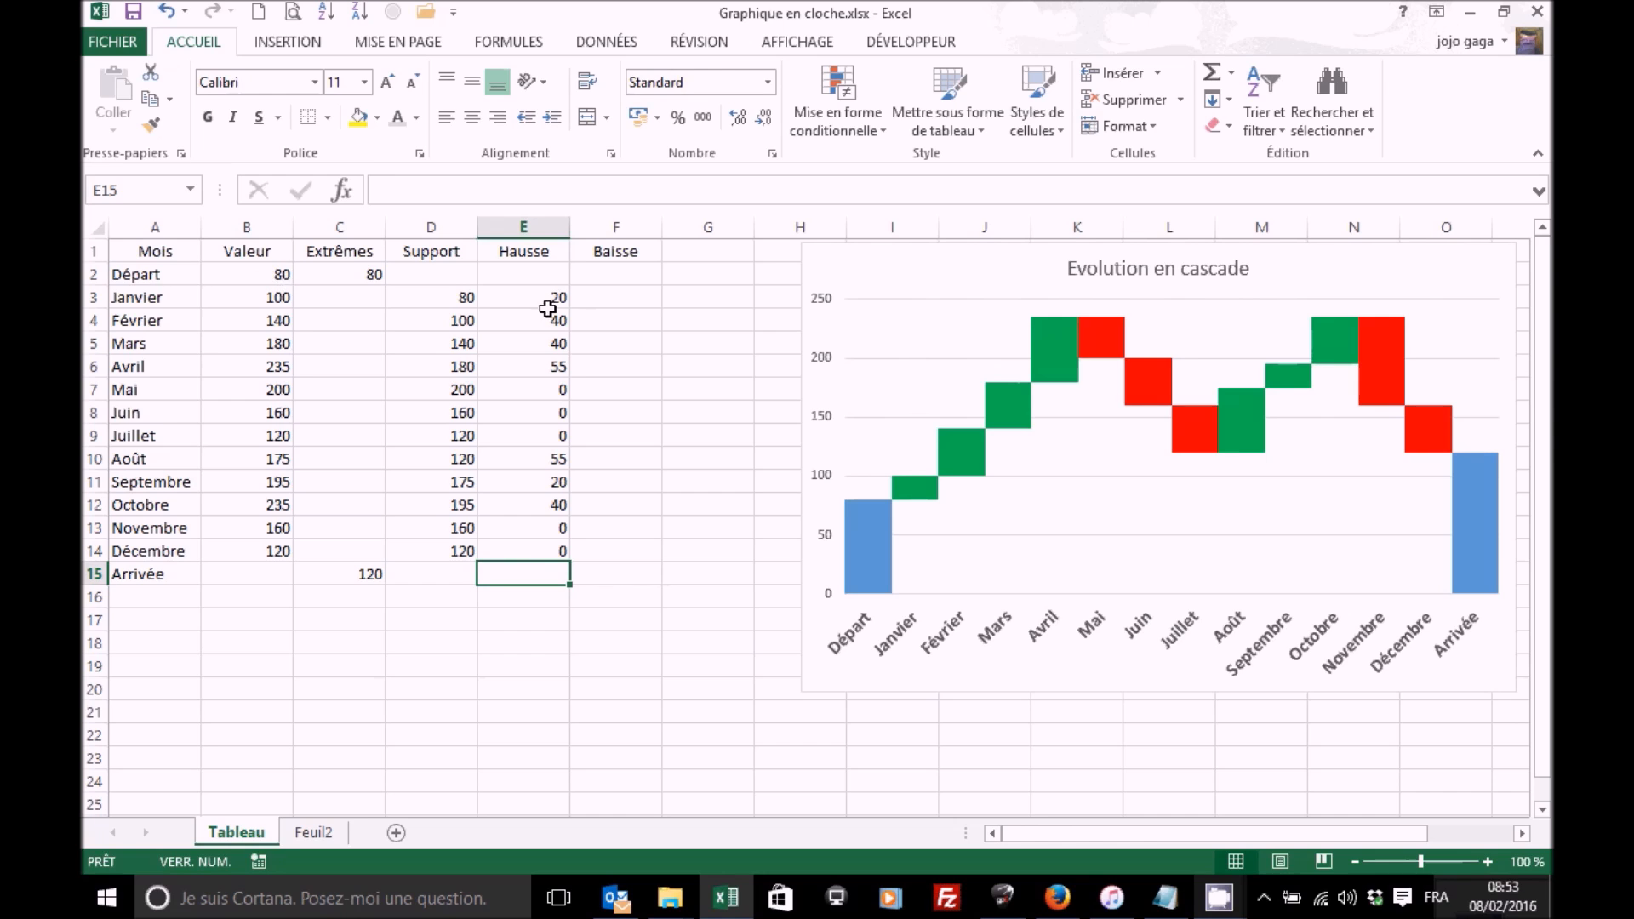
Step: Enter the formula =MAX(B2-B3;0) in cell F3 to calculate the Baisse value for Janvier
click(626, 297)
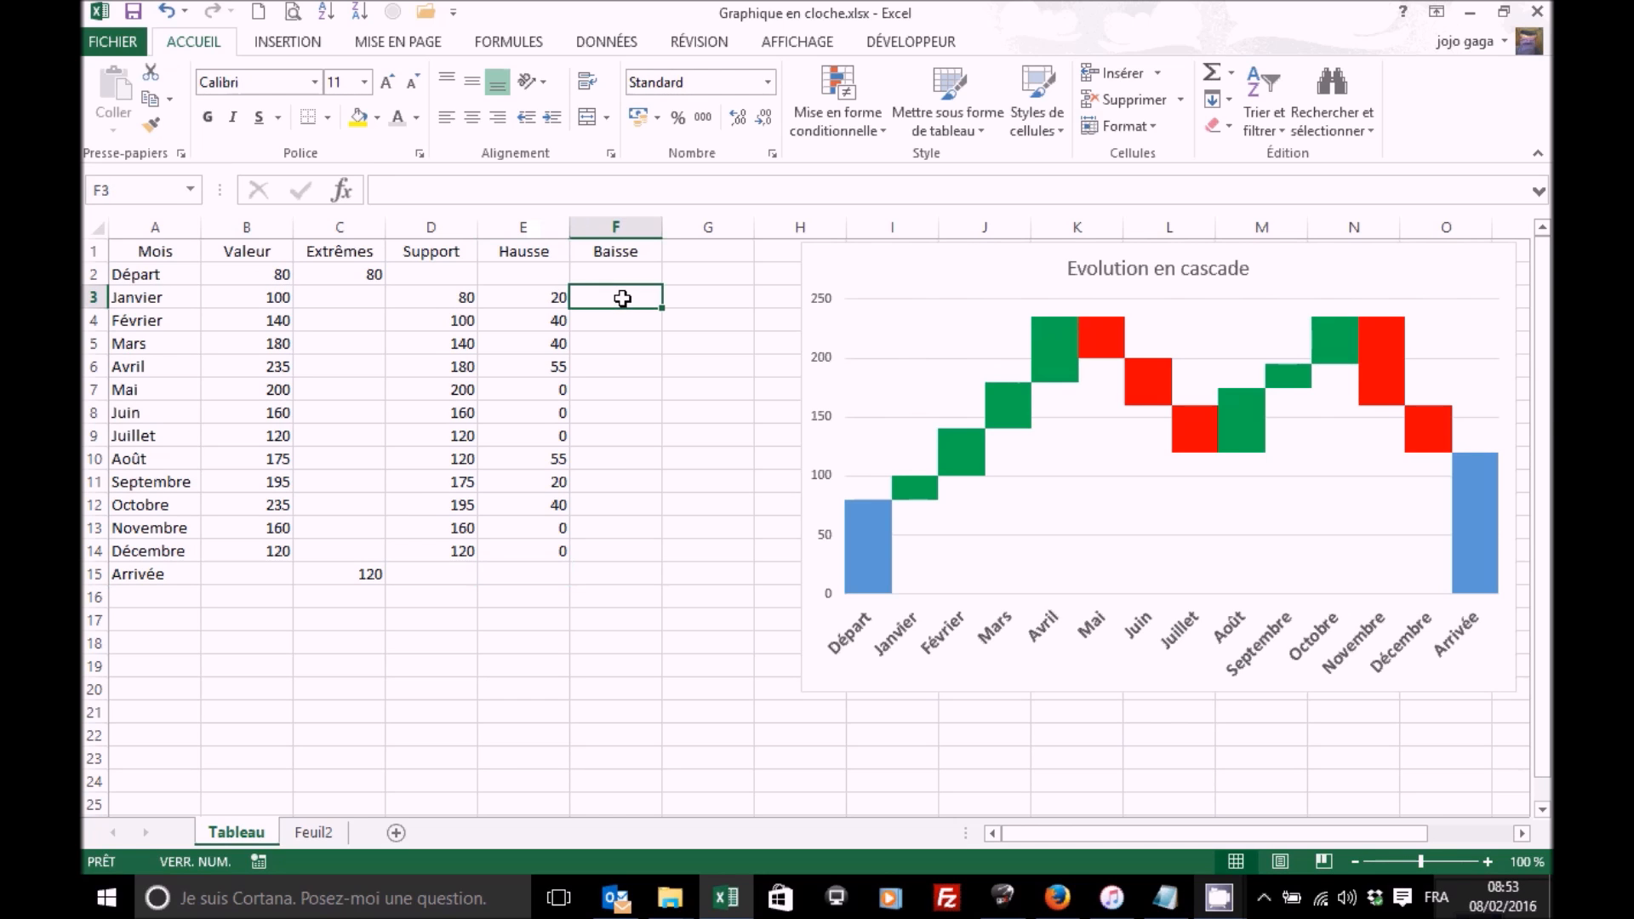
text(=ma)
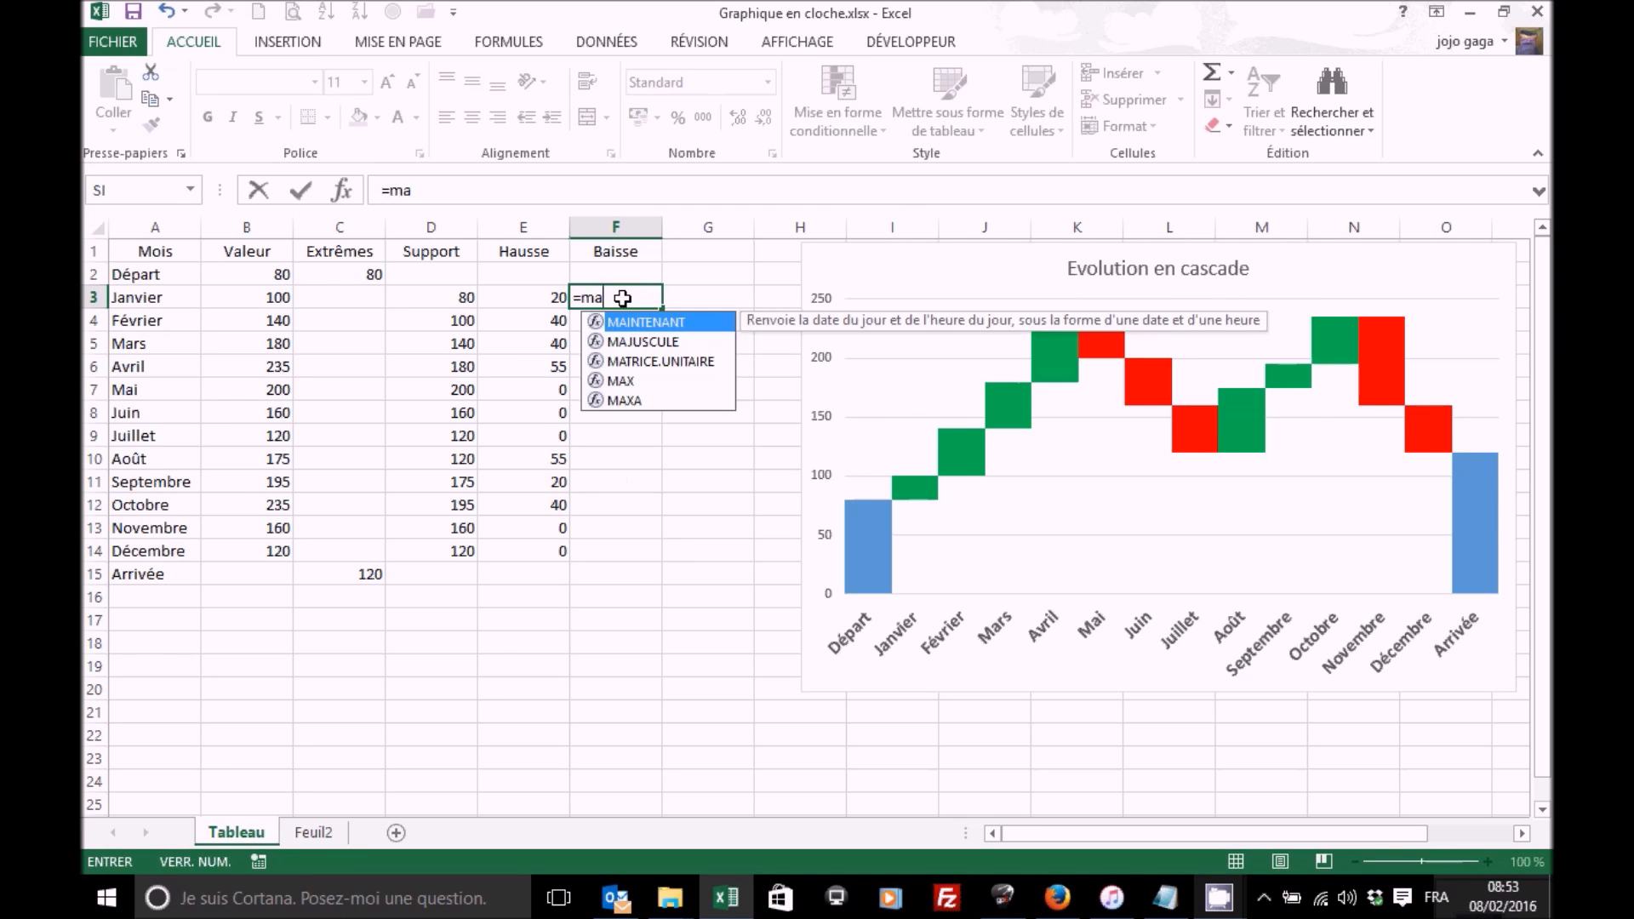
text(x()
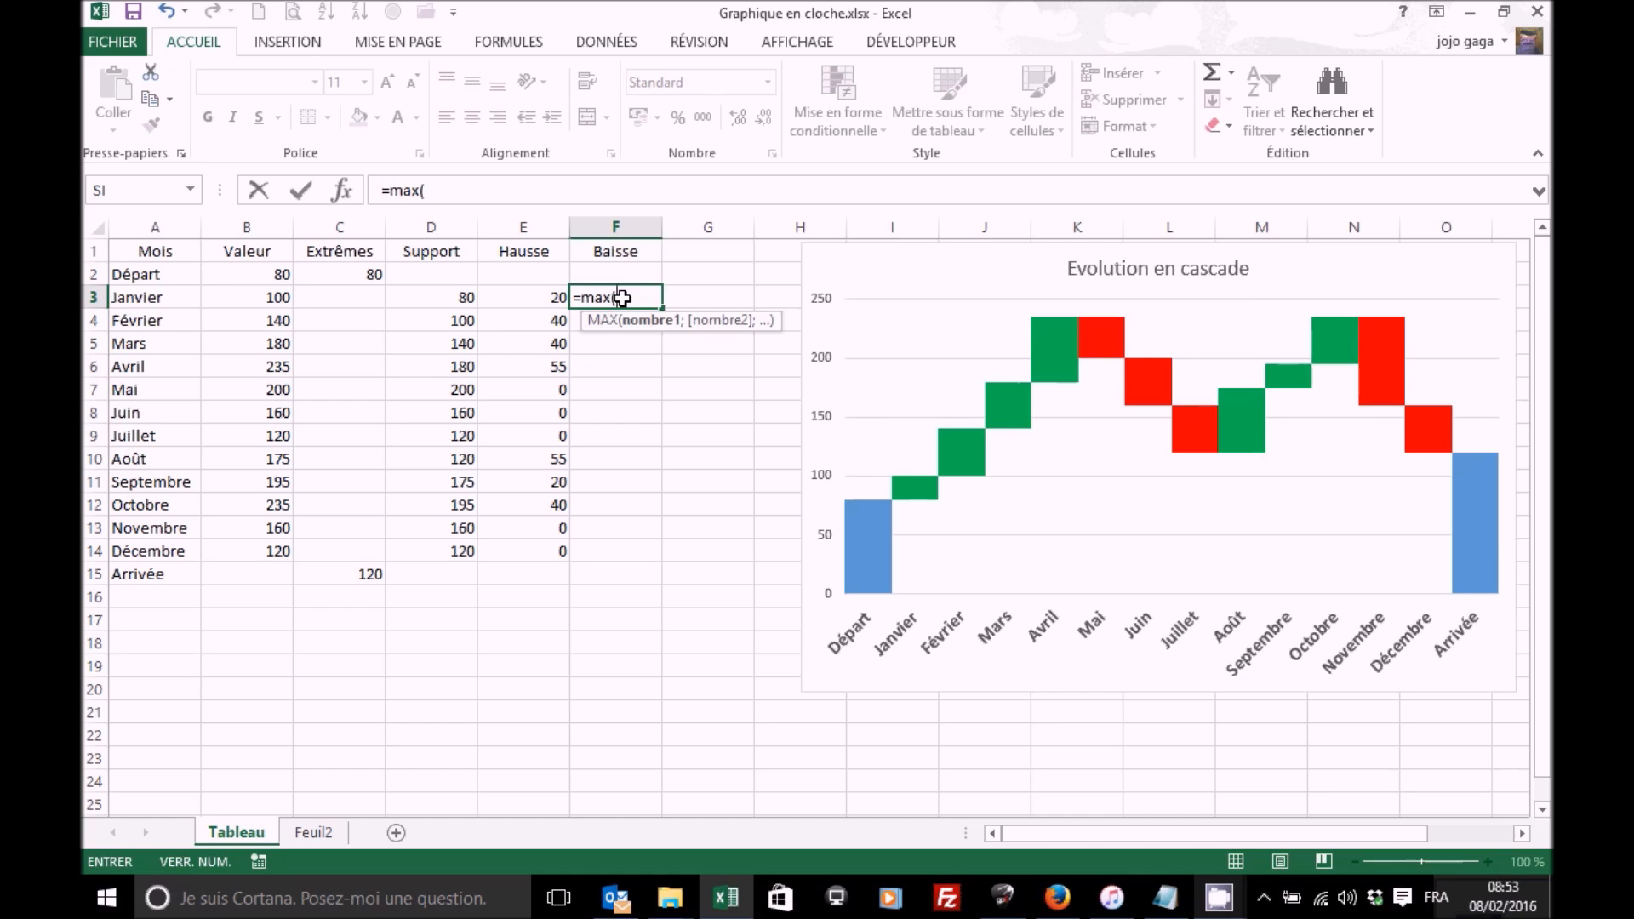
click(270, 273)
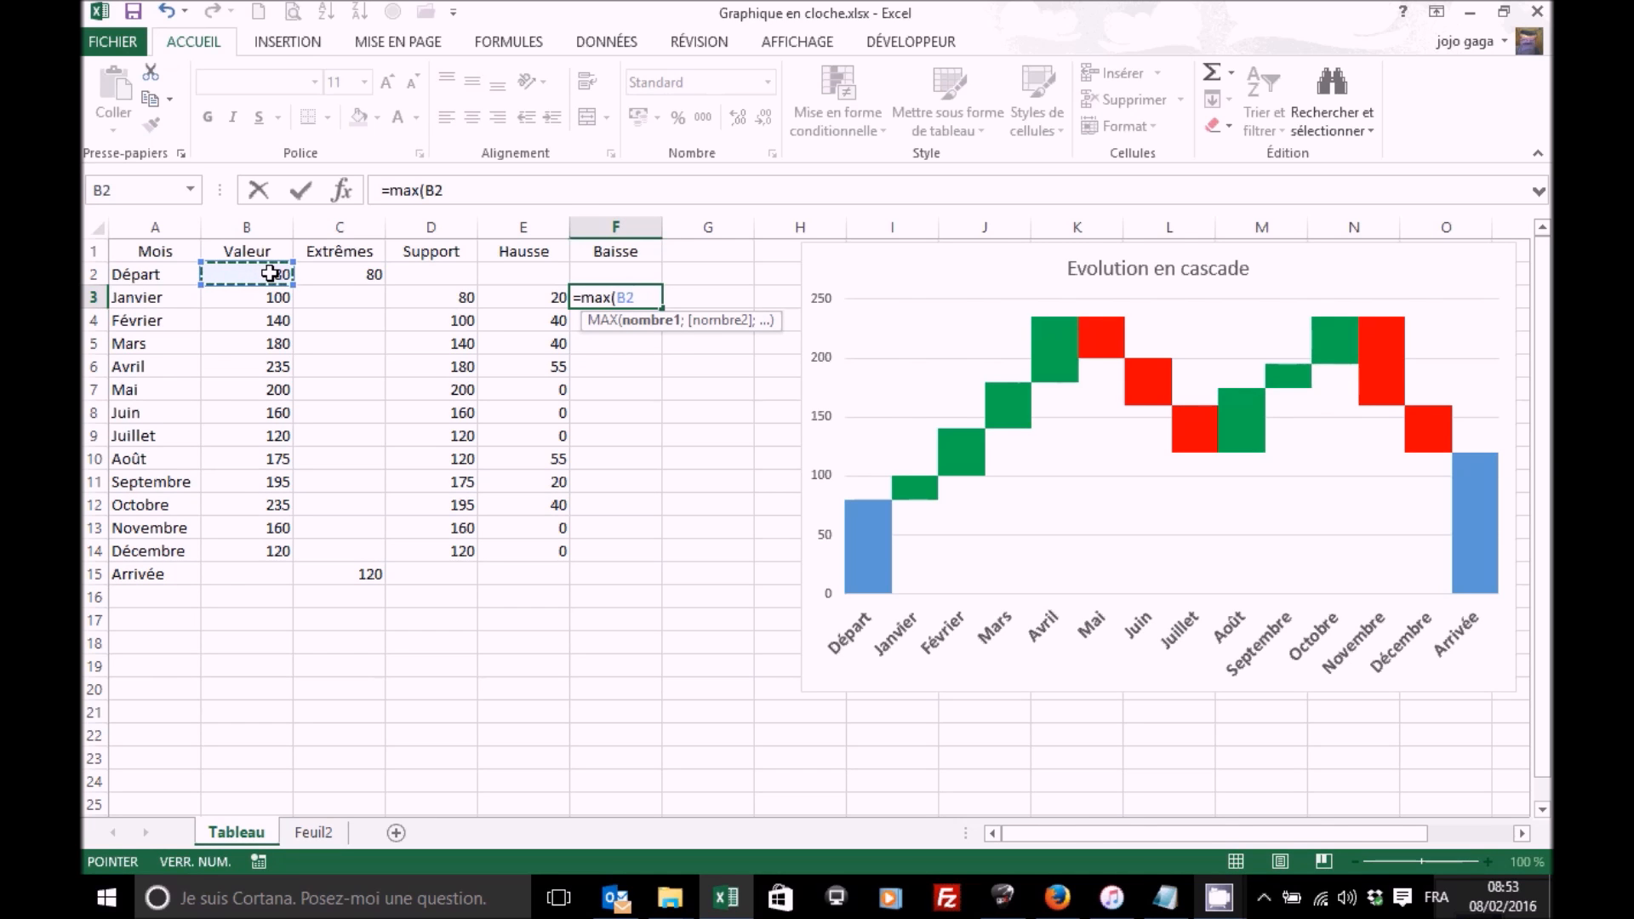
text(-)
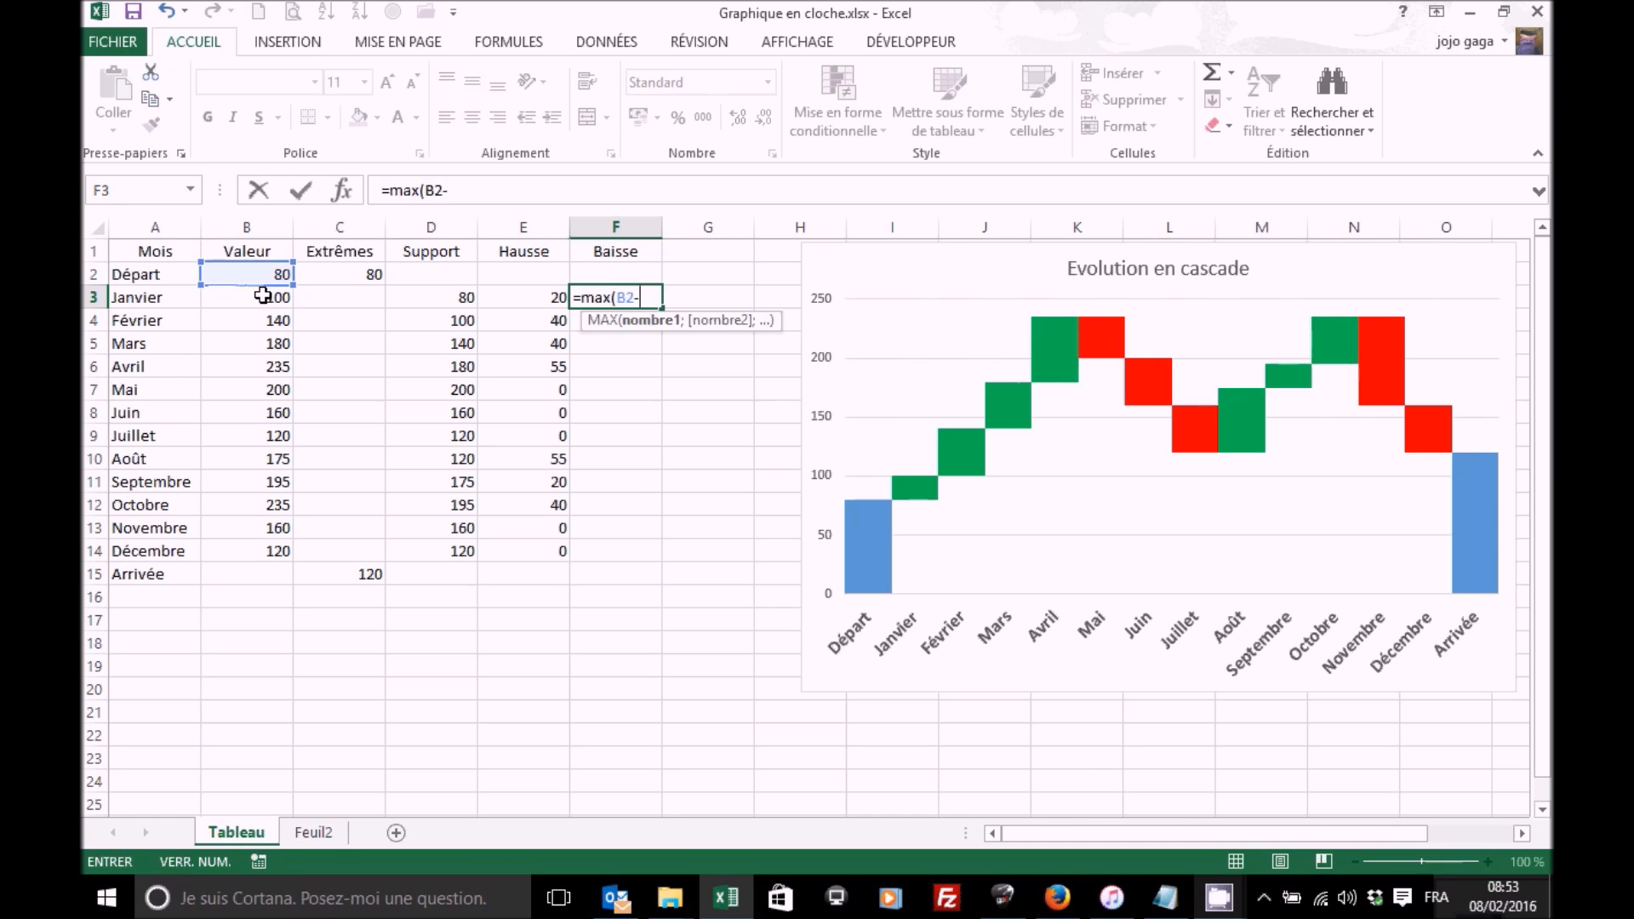
click(262, 295)
text(;)
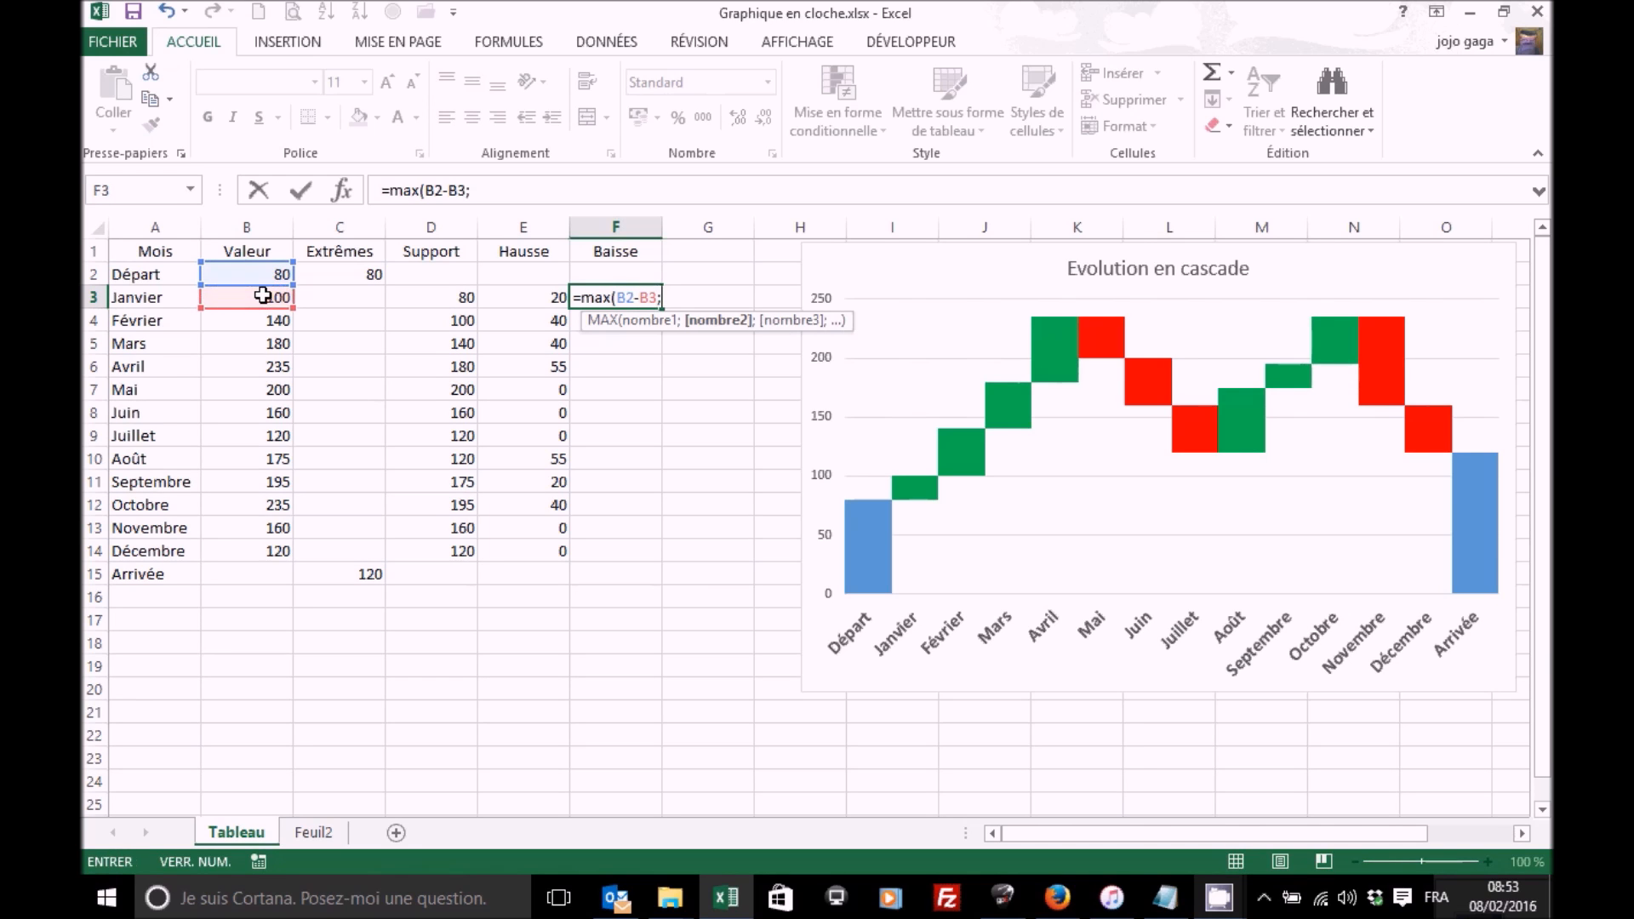
text(0))
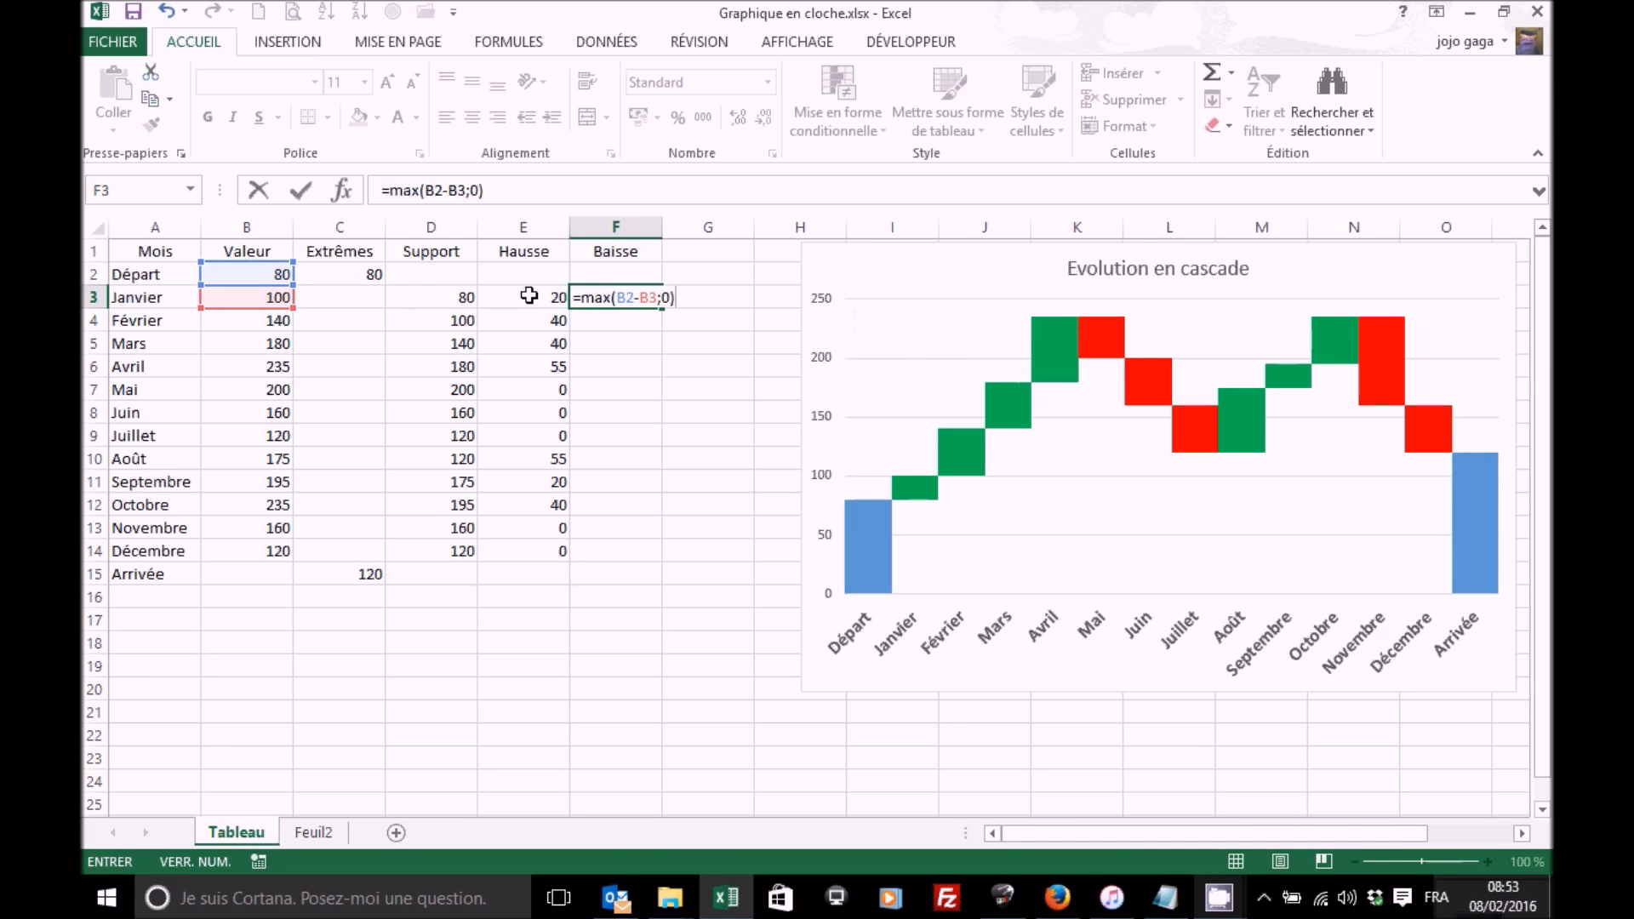
key(ctrl+Return)
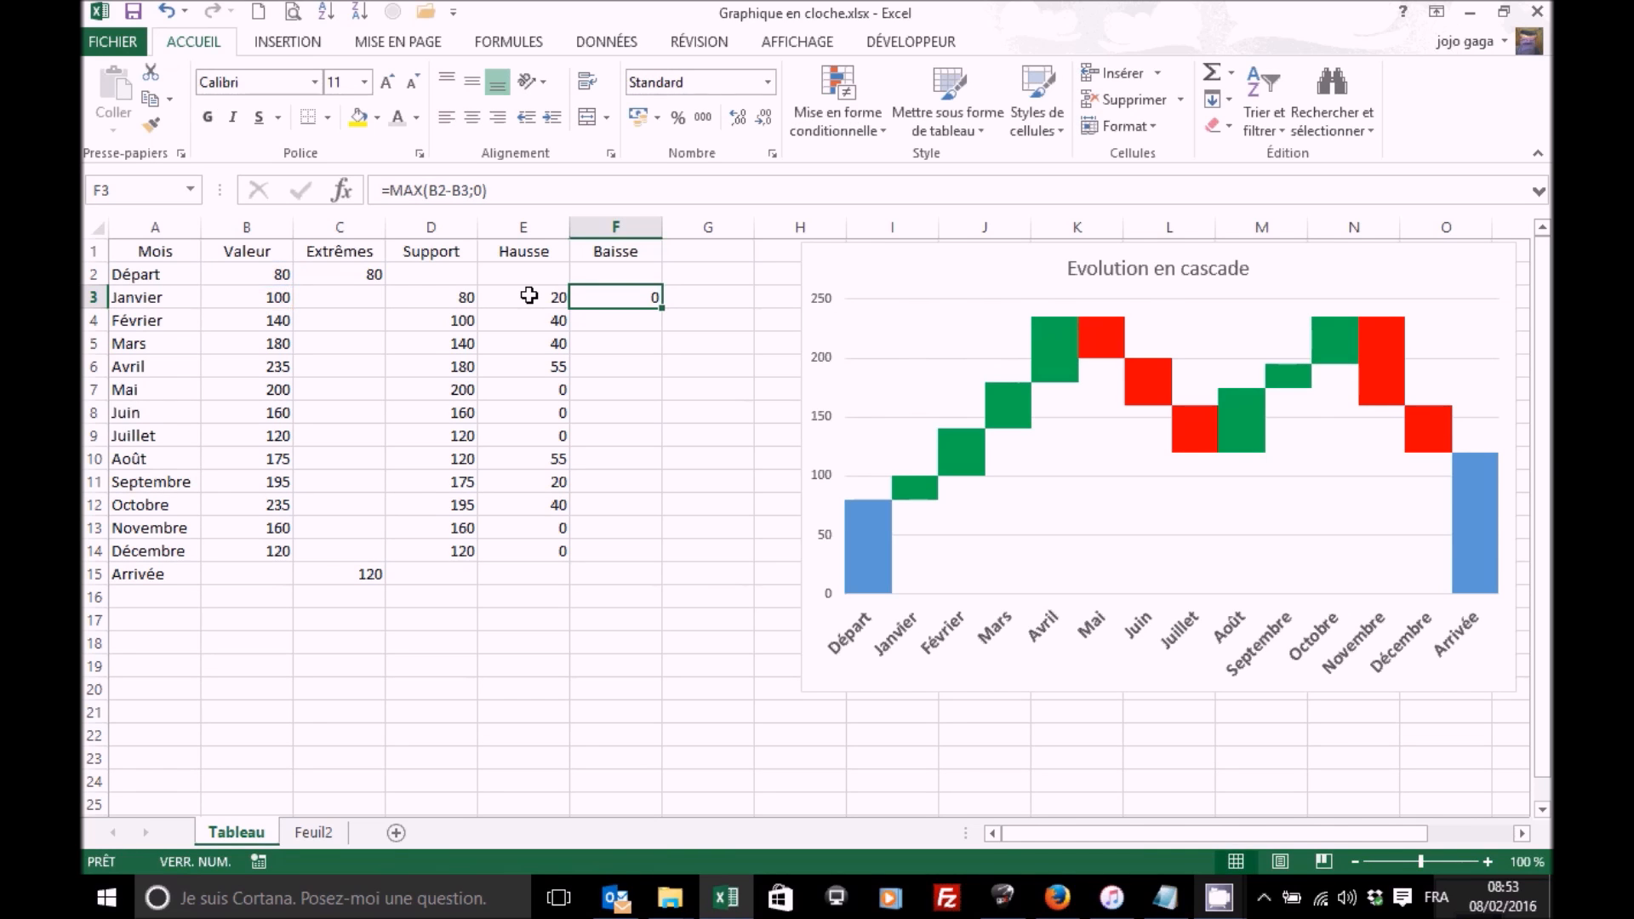
Step: Fill the Baisse formula down from F3 through the table and clear it from F15 in the Arrivée row
click(661, 311)
double_click(661, 312)
click(628, 570)
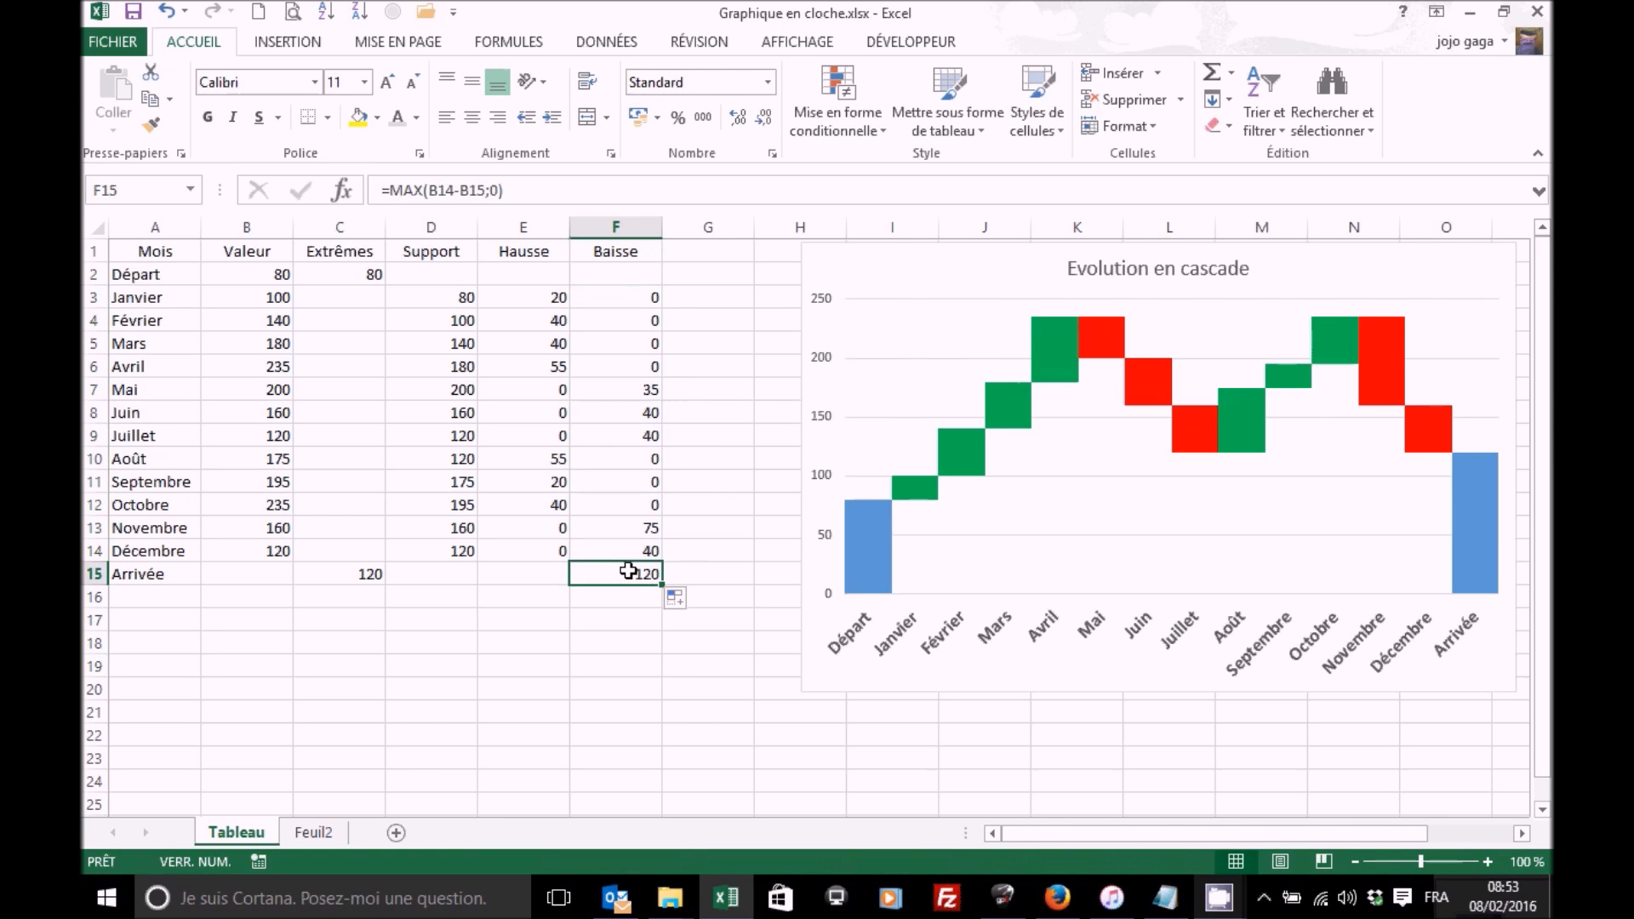
key(Delete)
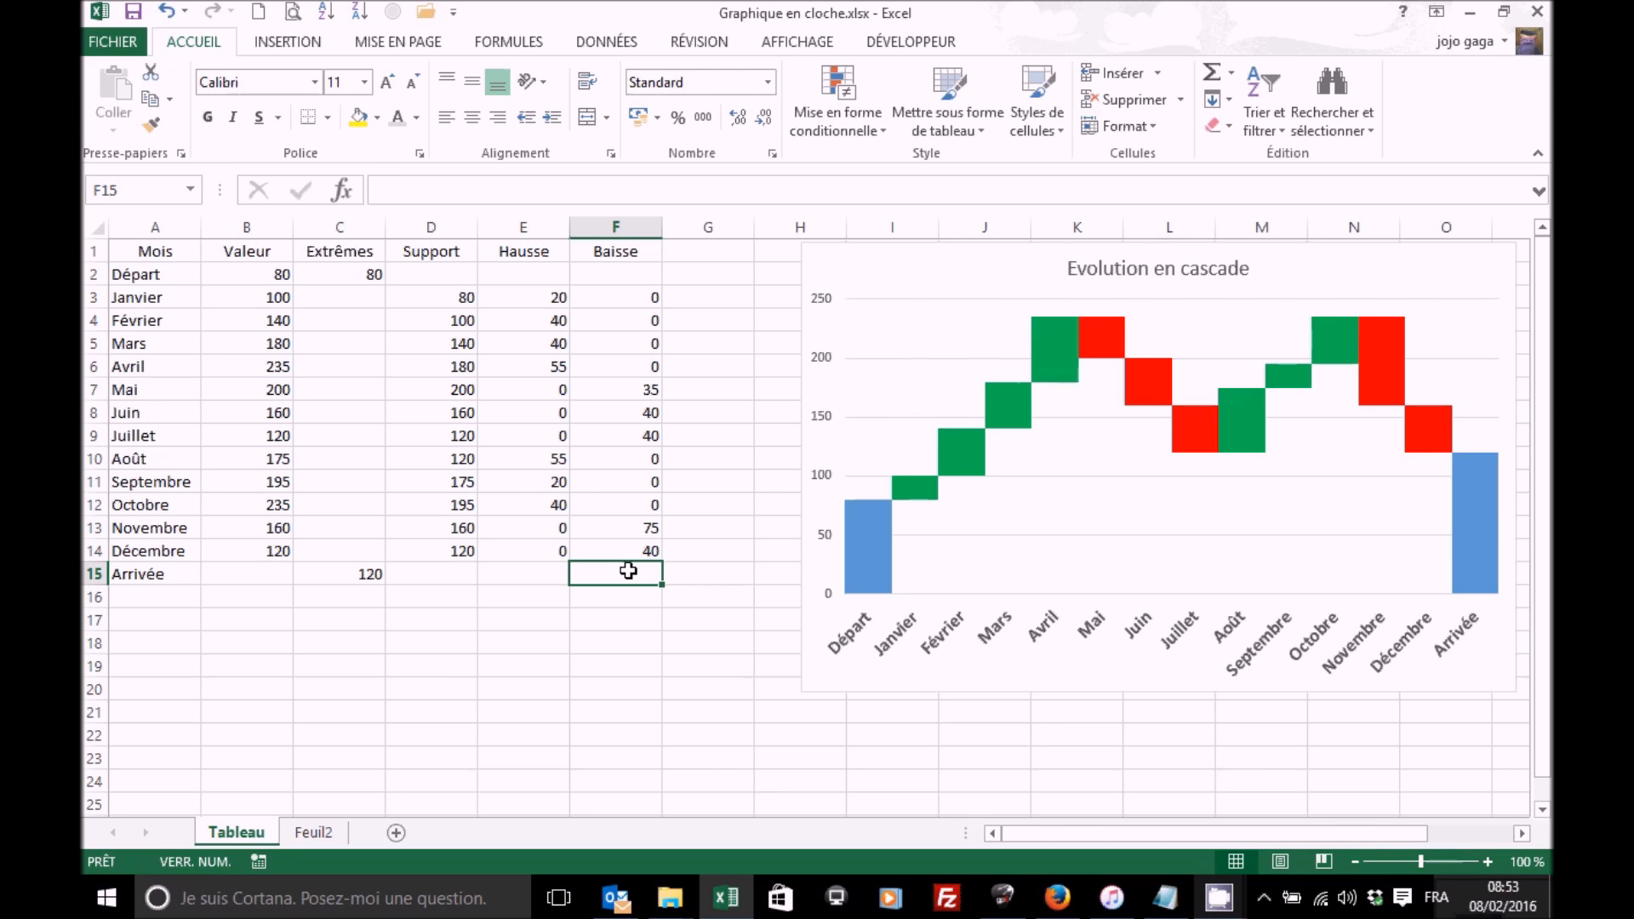
Step: Delete the existing example chart titled Evolution en cascade from the sheet
click(804, 476)
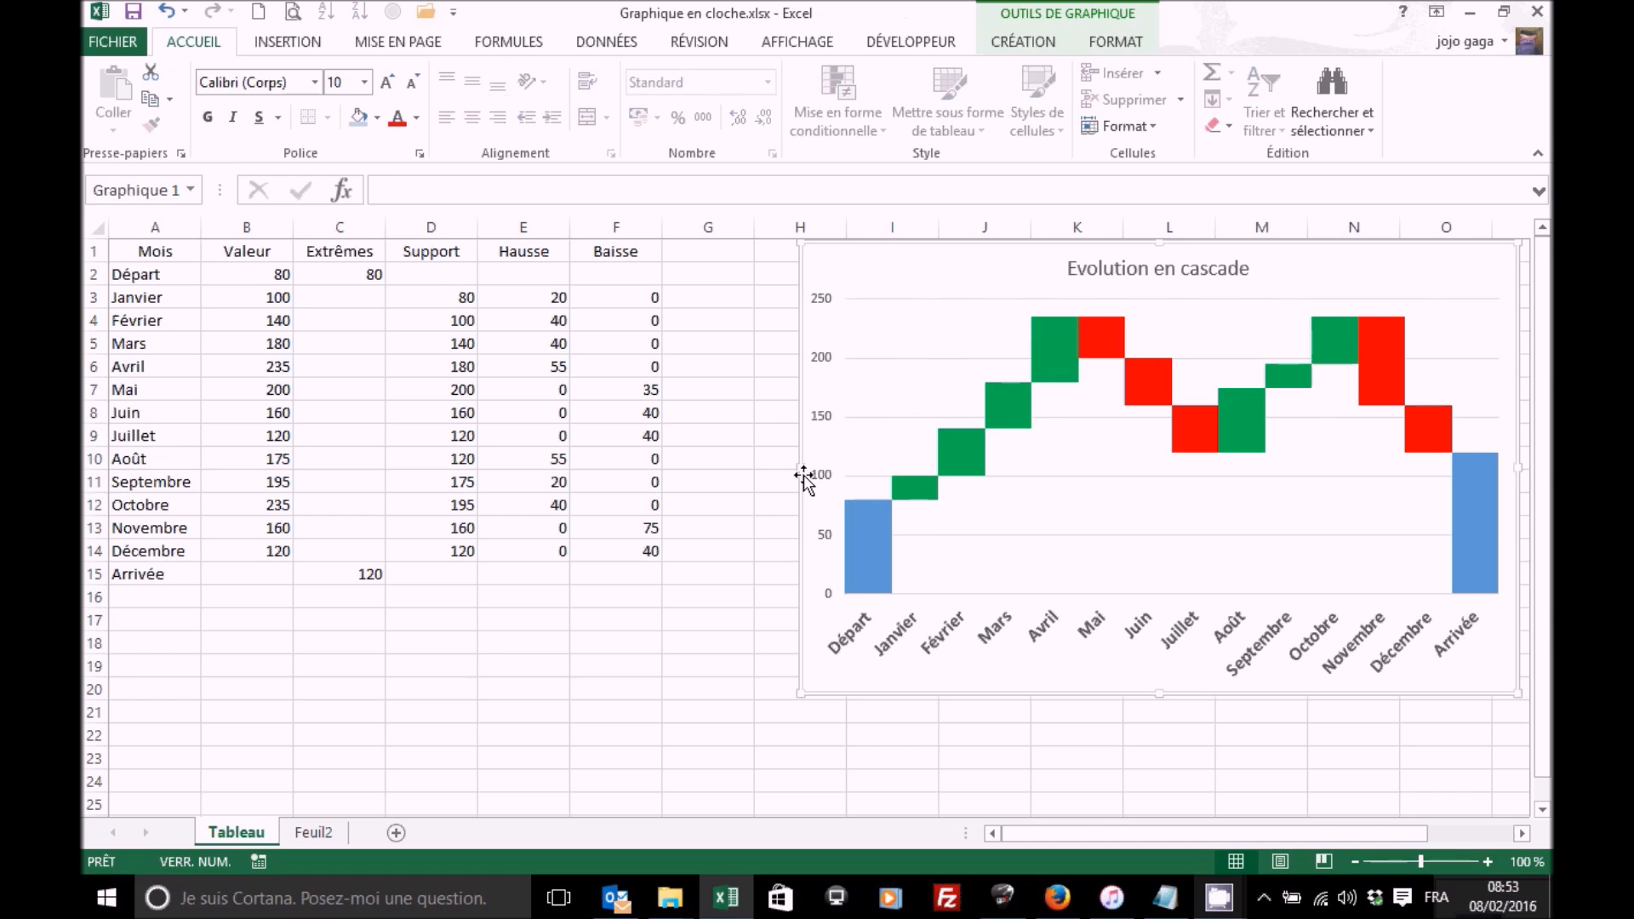
key(Delete)
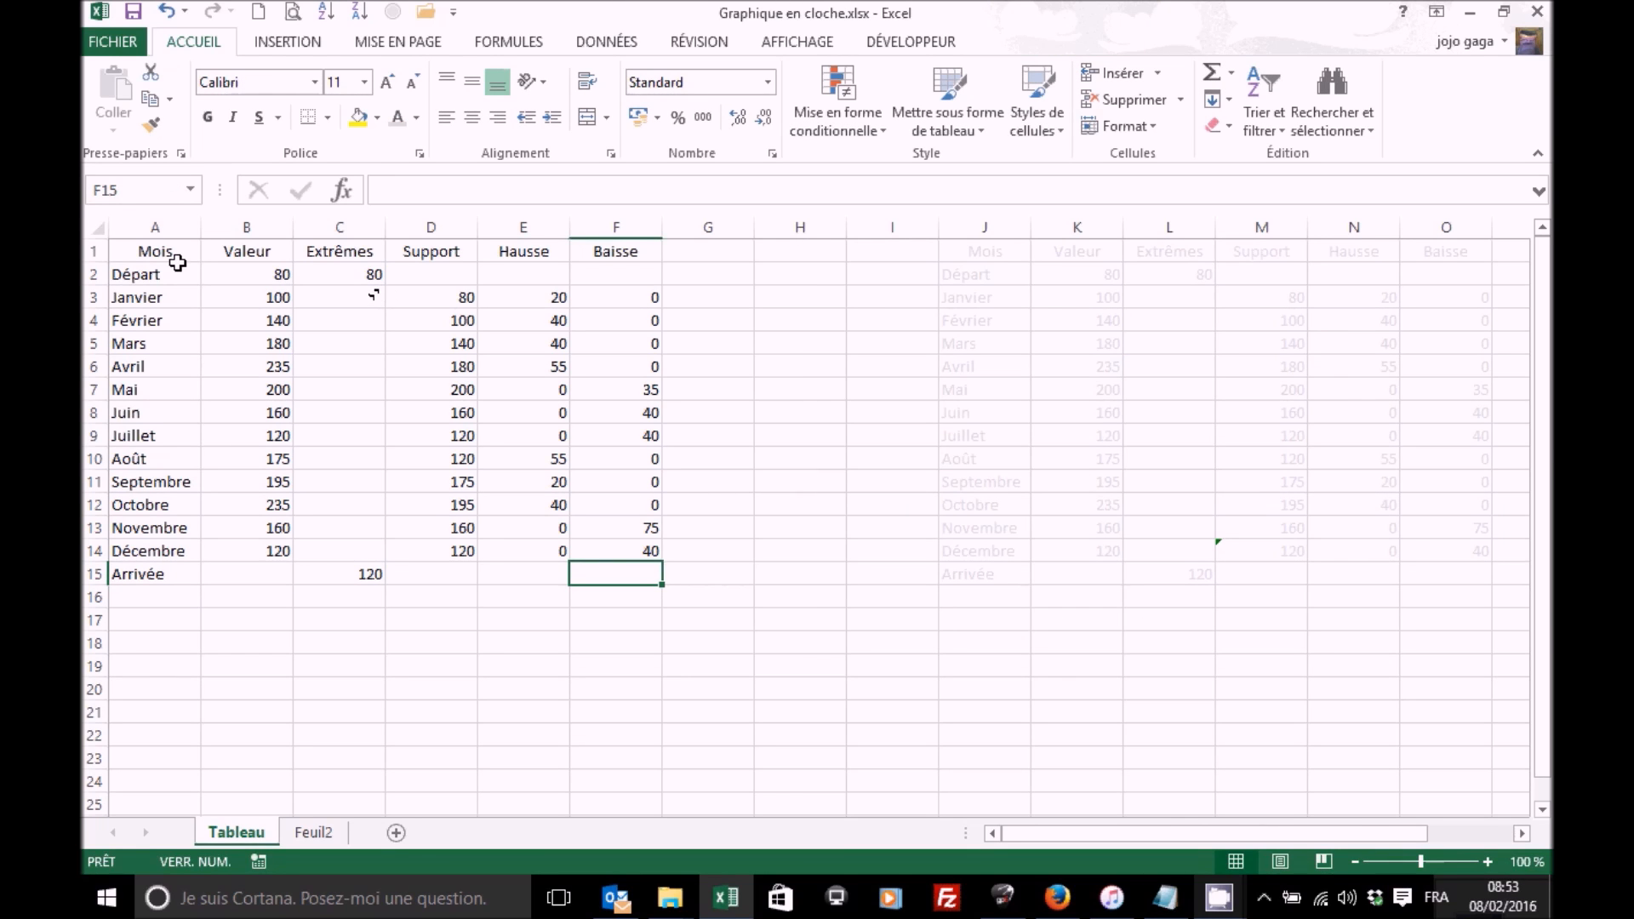
Step: Insert a 2D stacked column chart (Histogramme empilé) from A1:A15 and C1:F15, leaving out the Valeur column
drag(170, 253, 156, 574)
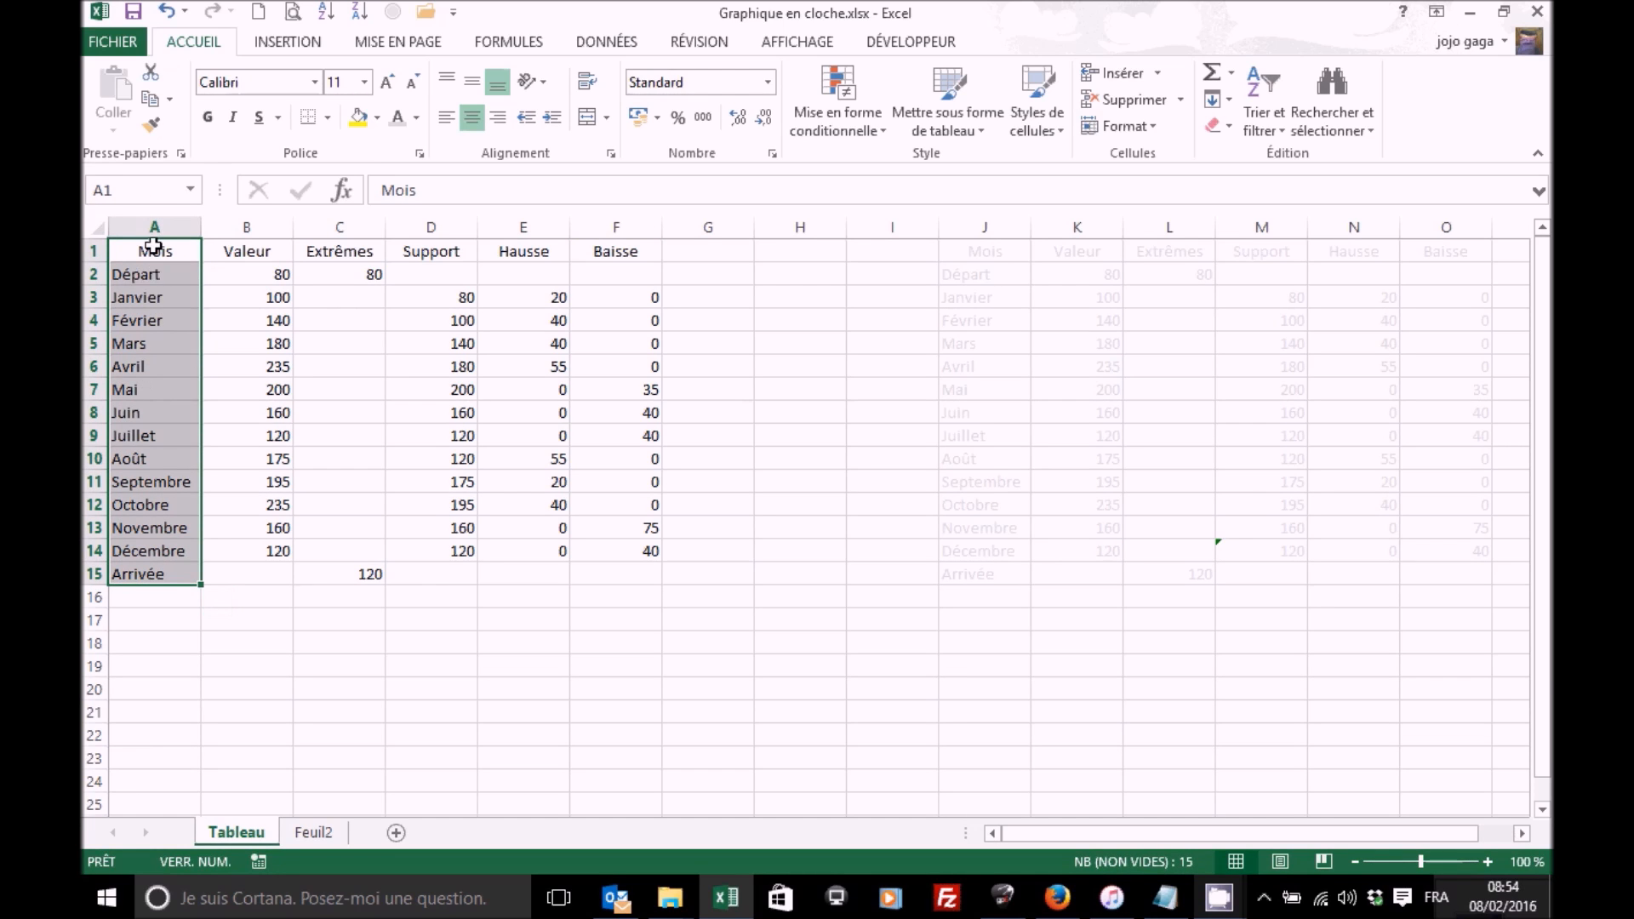
mouse_move(152, 576)
ctrl+click(356, 250)
drag(495, 281, 629, 582)
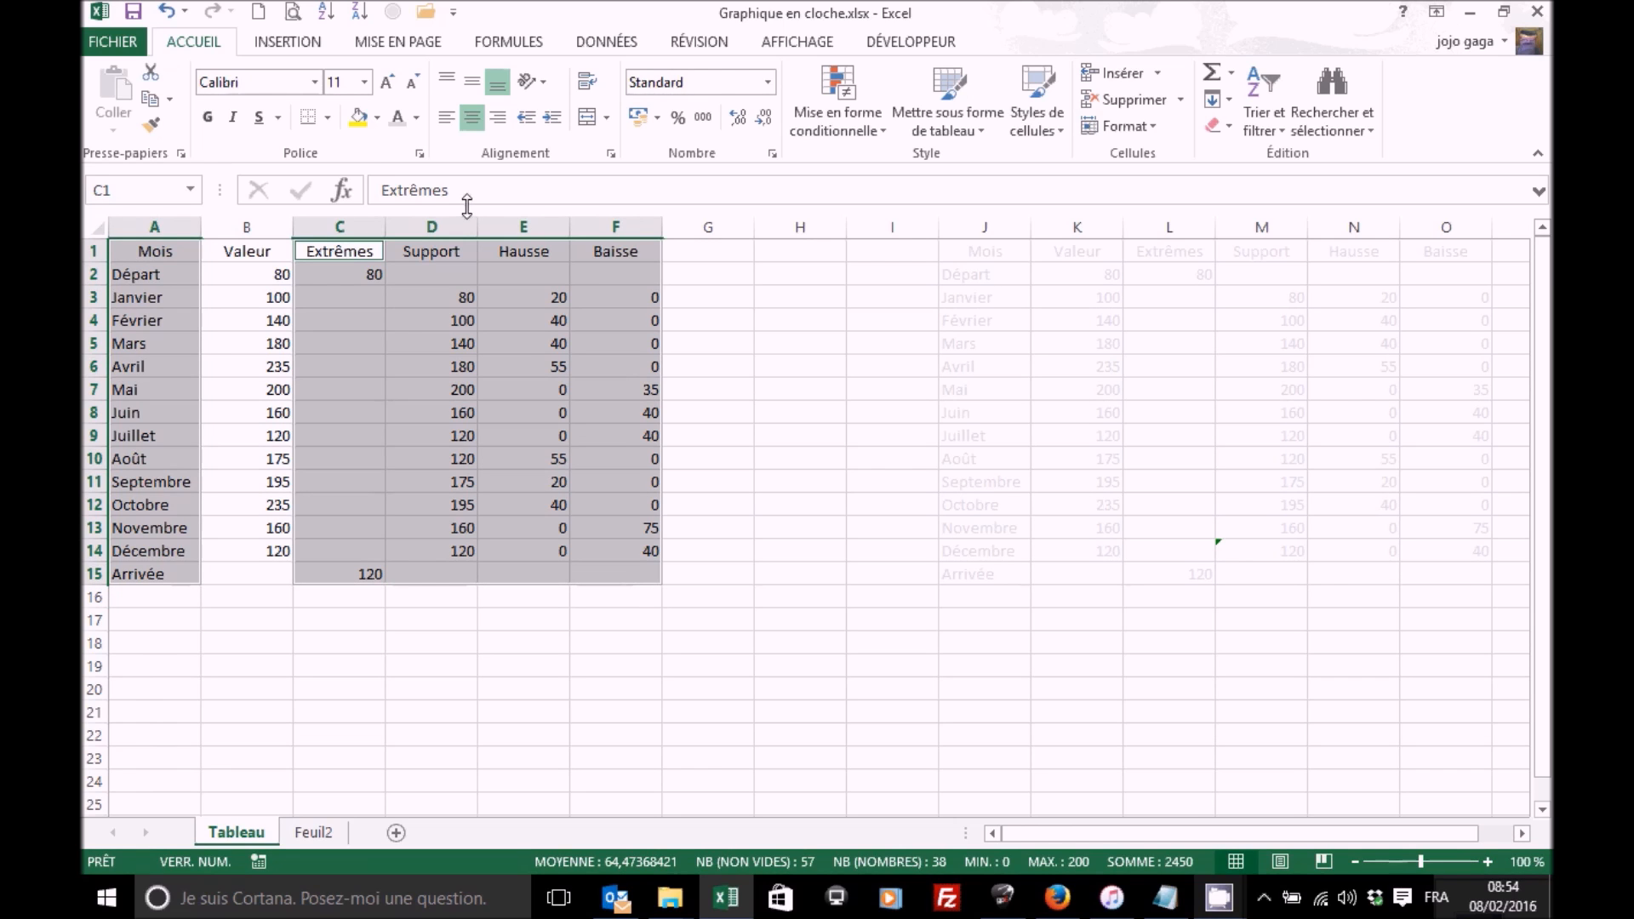
click(299, 44)
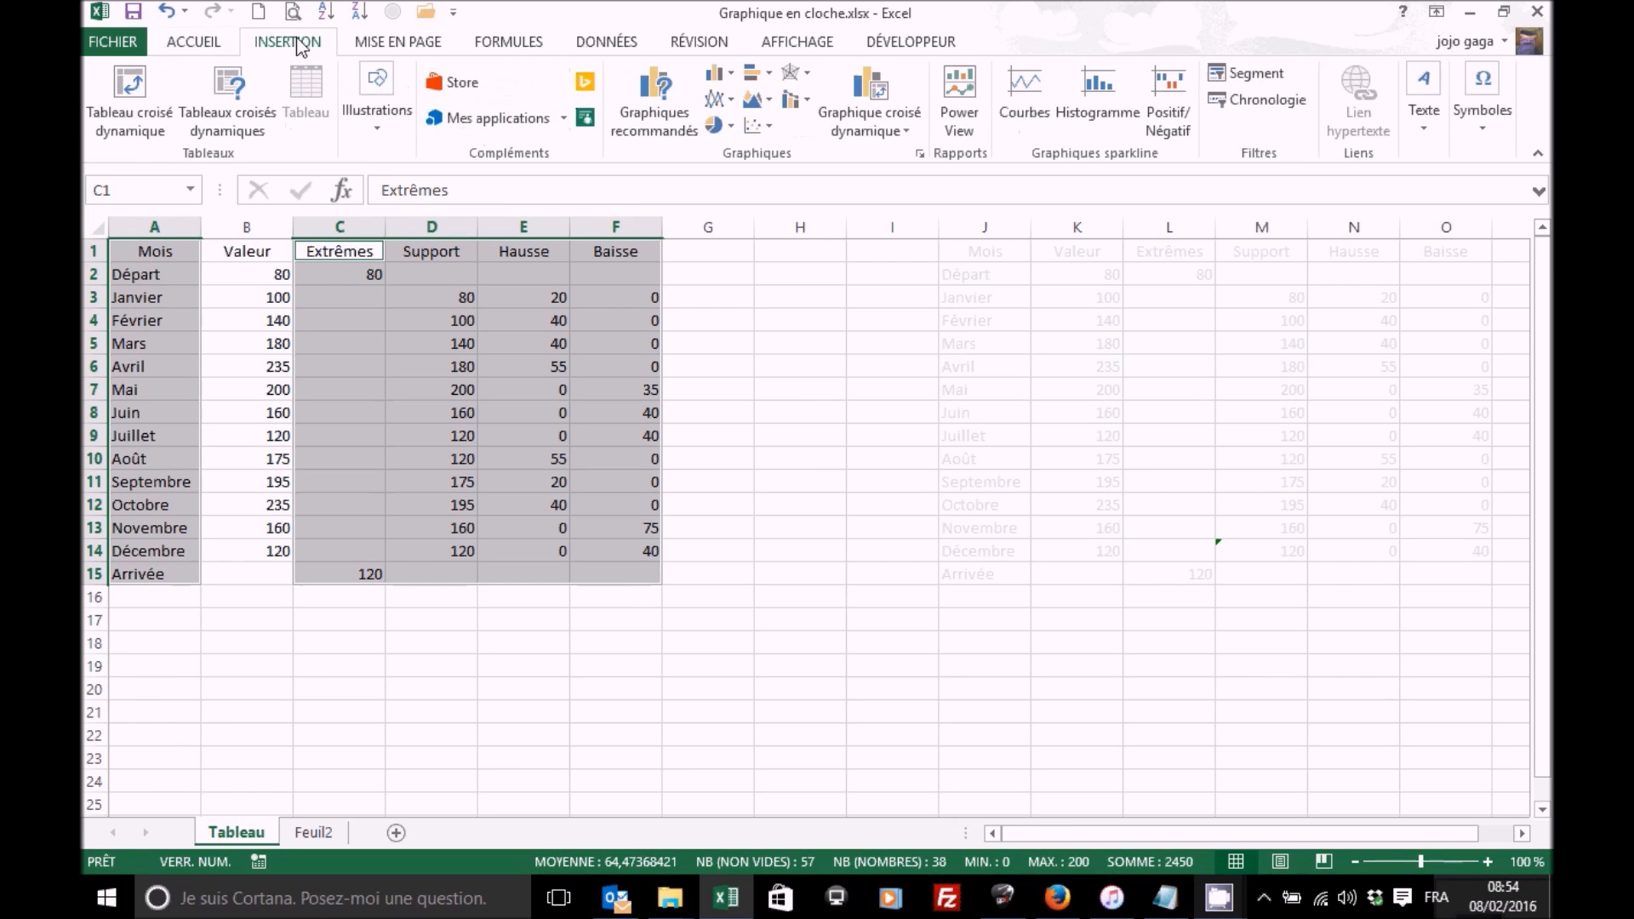
click(732, 77)
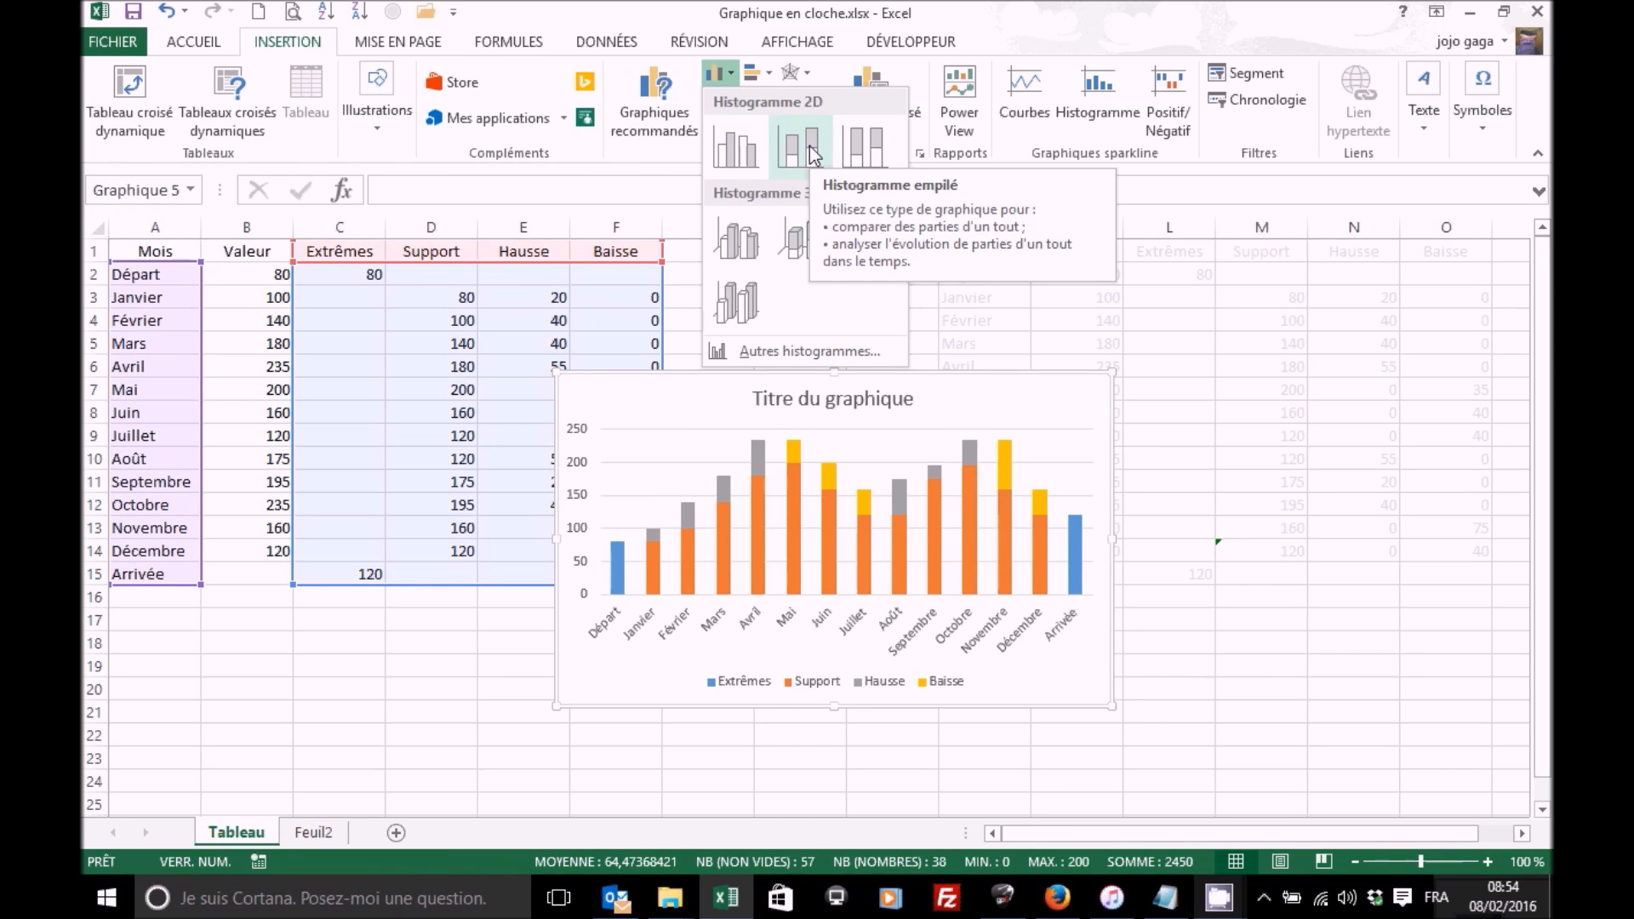
click(809, 145)
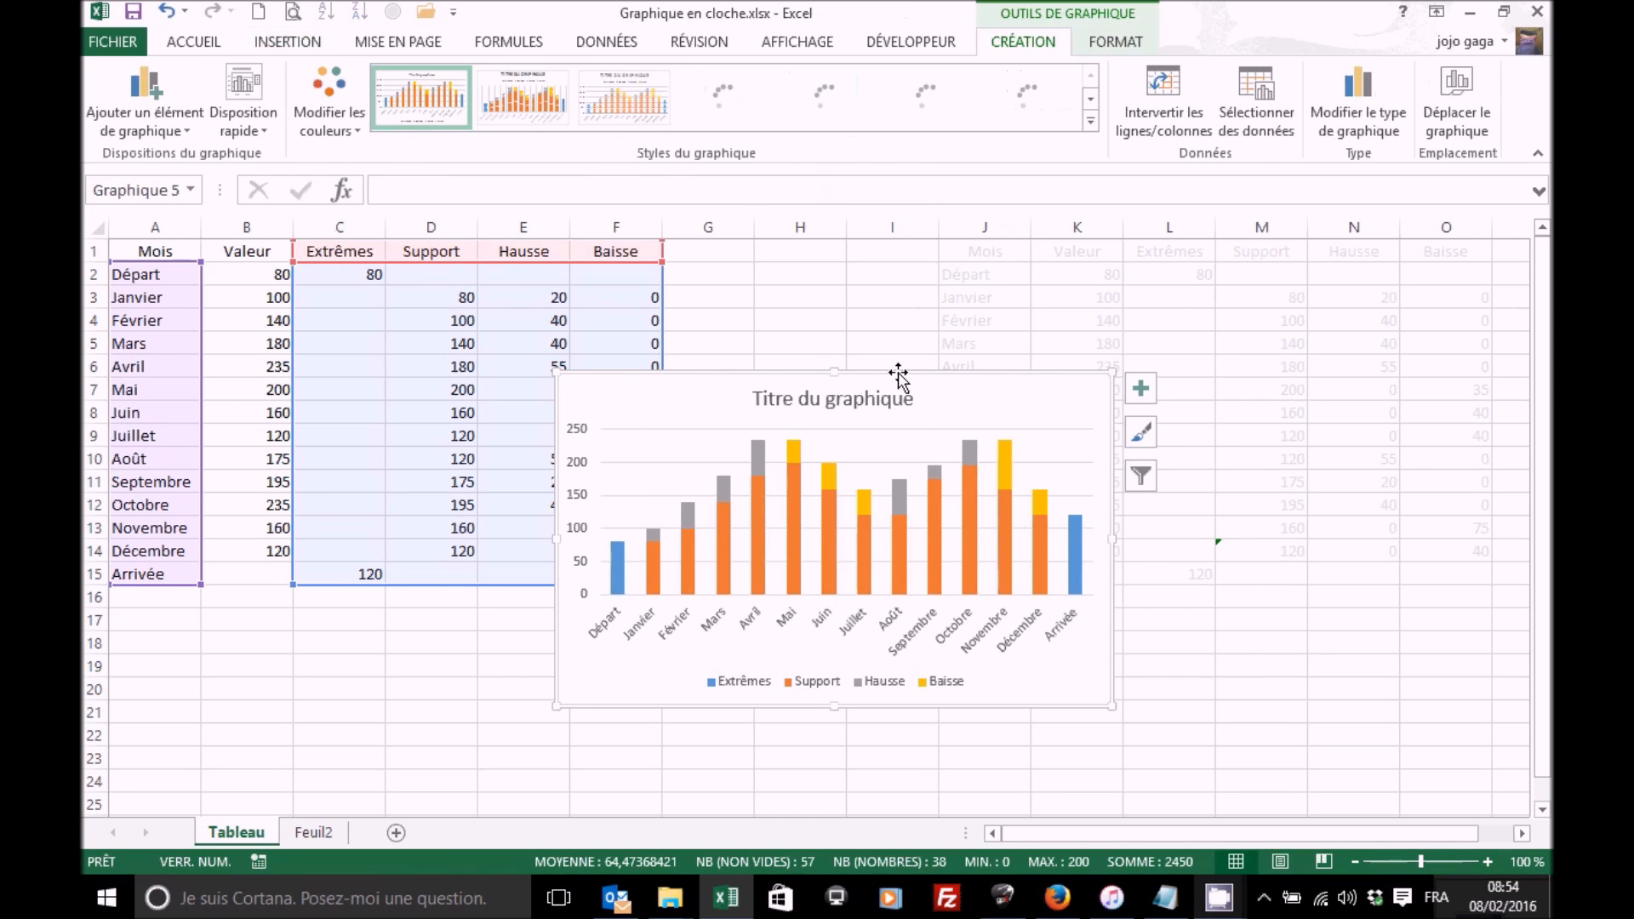
Step: Move the new chart beside the table and enlarge it to span roughly columns H to N, down to row 20
drag(898, 372, 1085, 252)
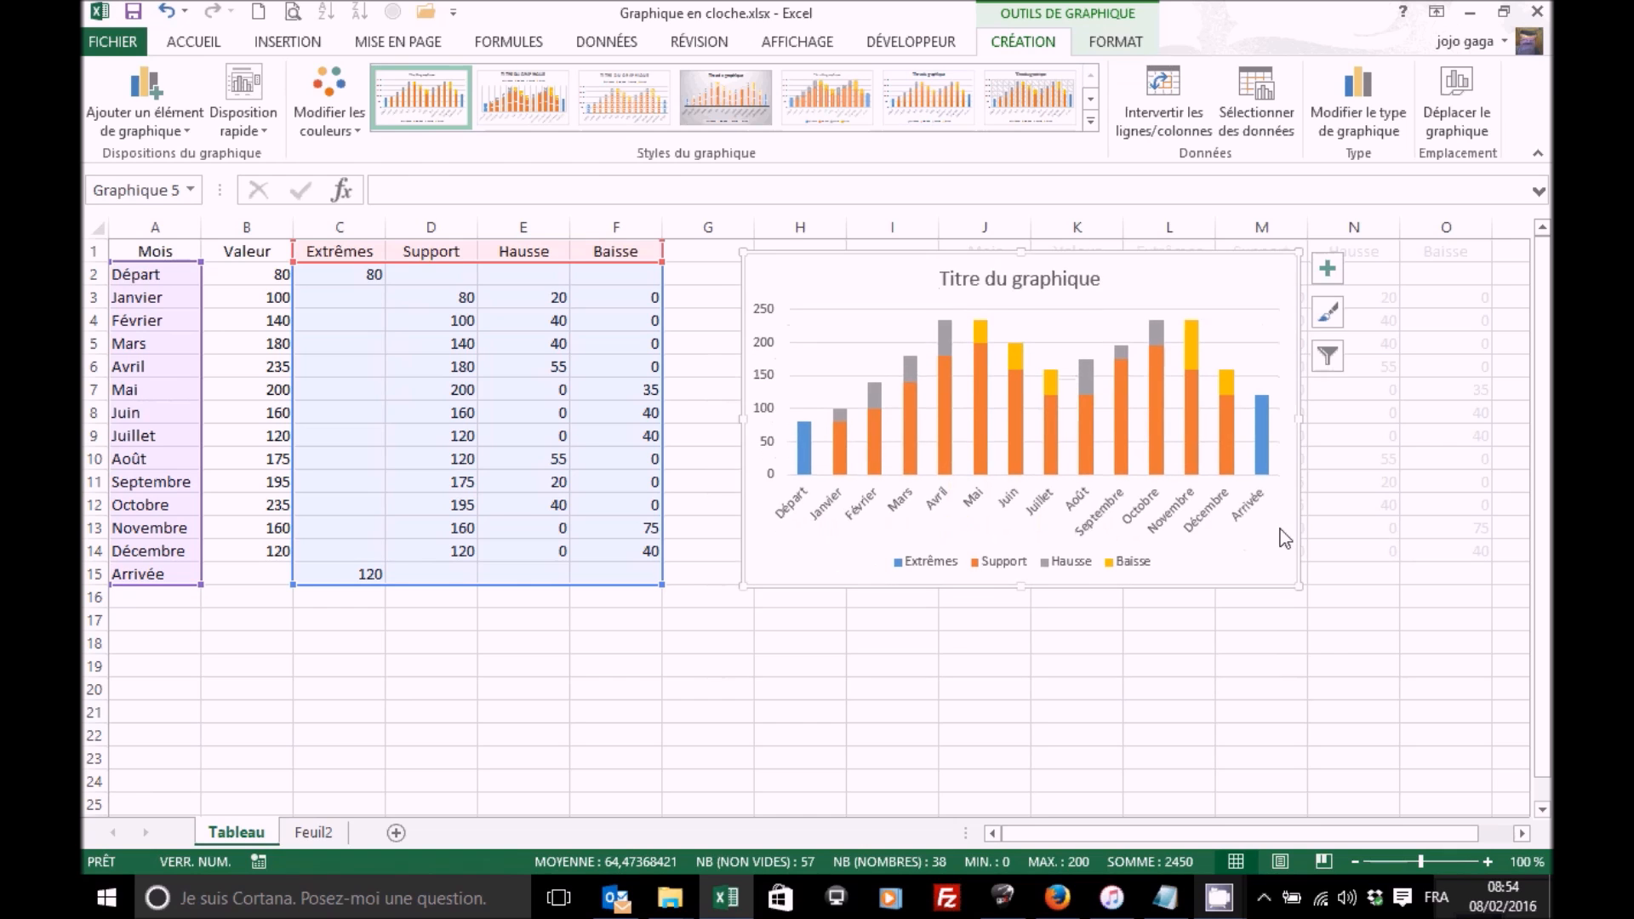
drag(1295, 585, 1387, 691)
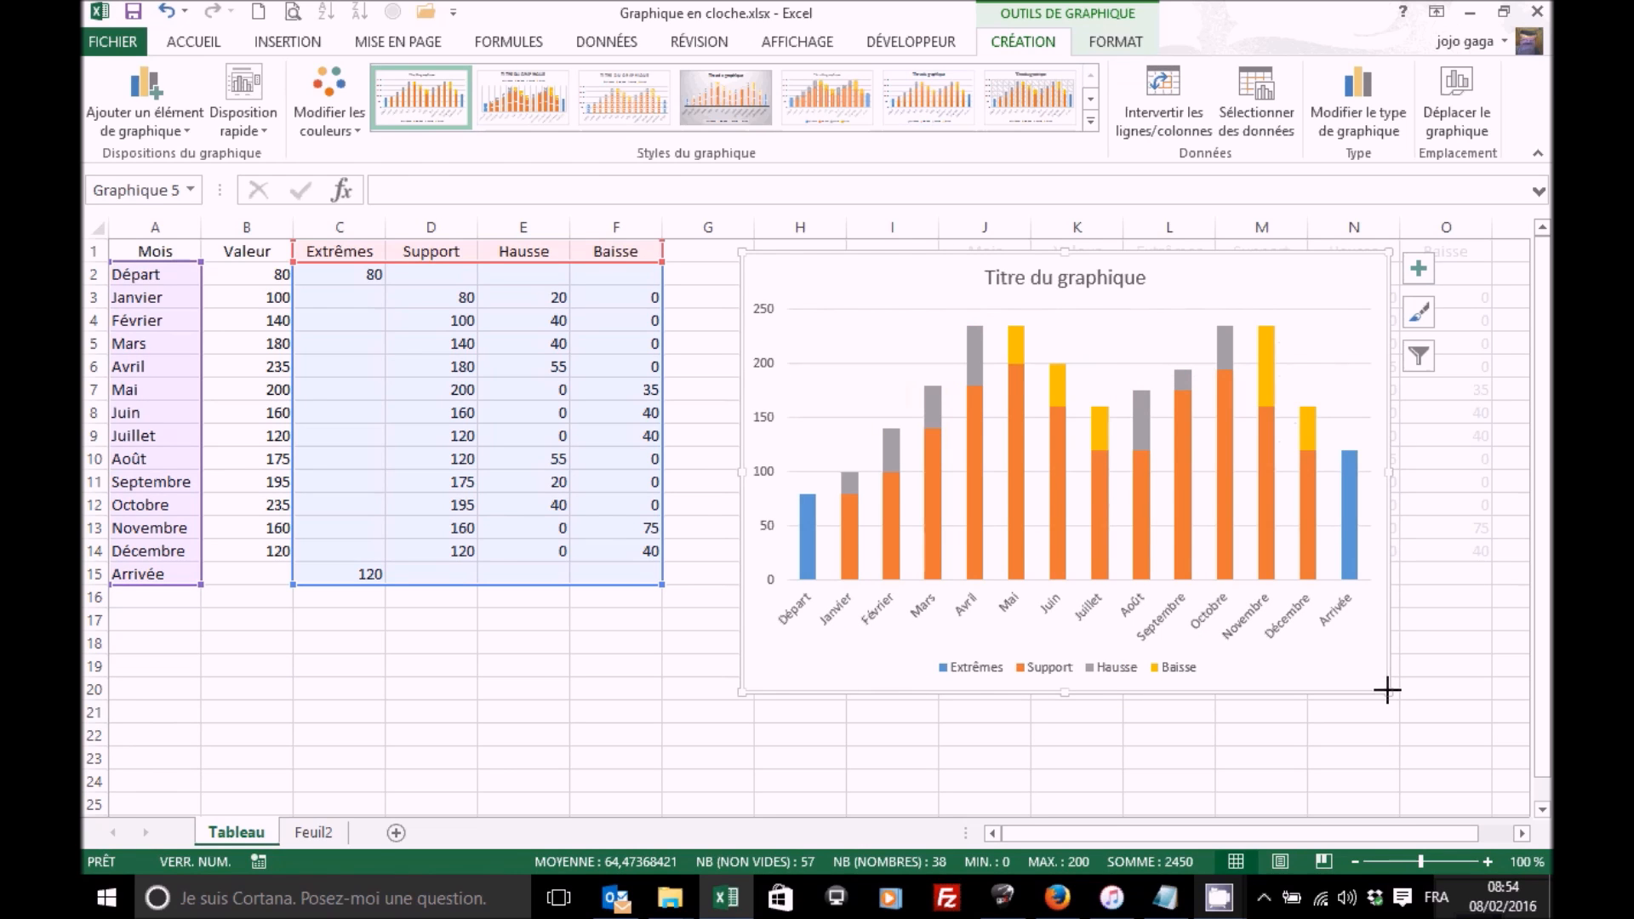
Step: Set the chart title to Evolution en cascade
click(1071, 285)
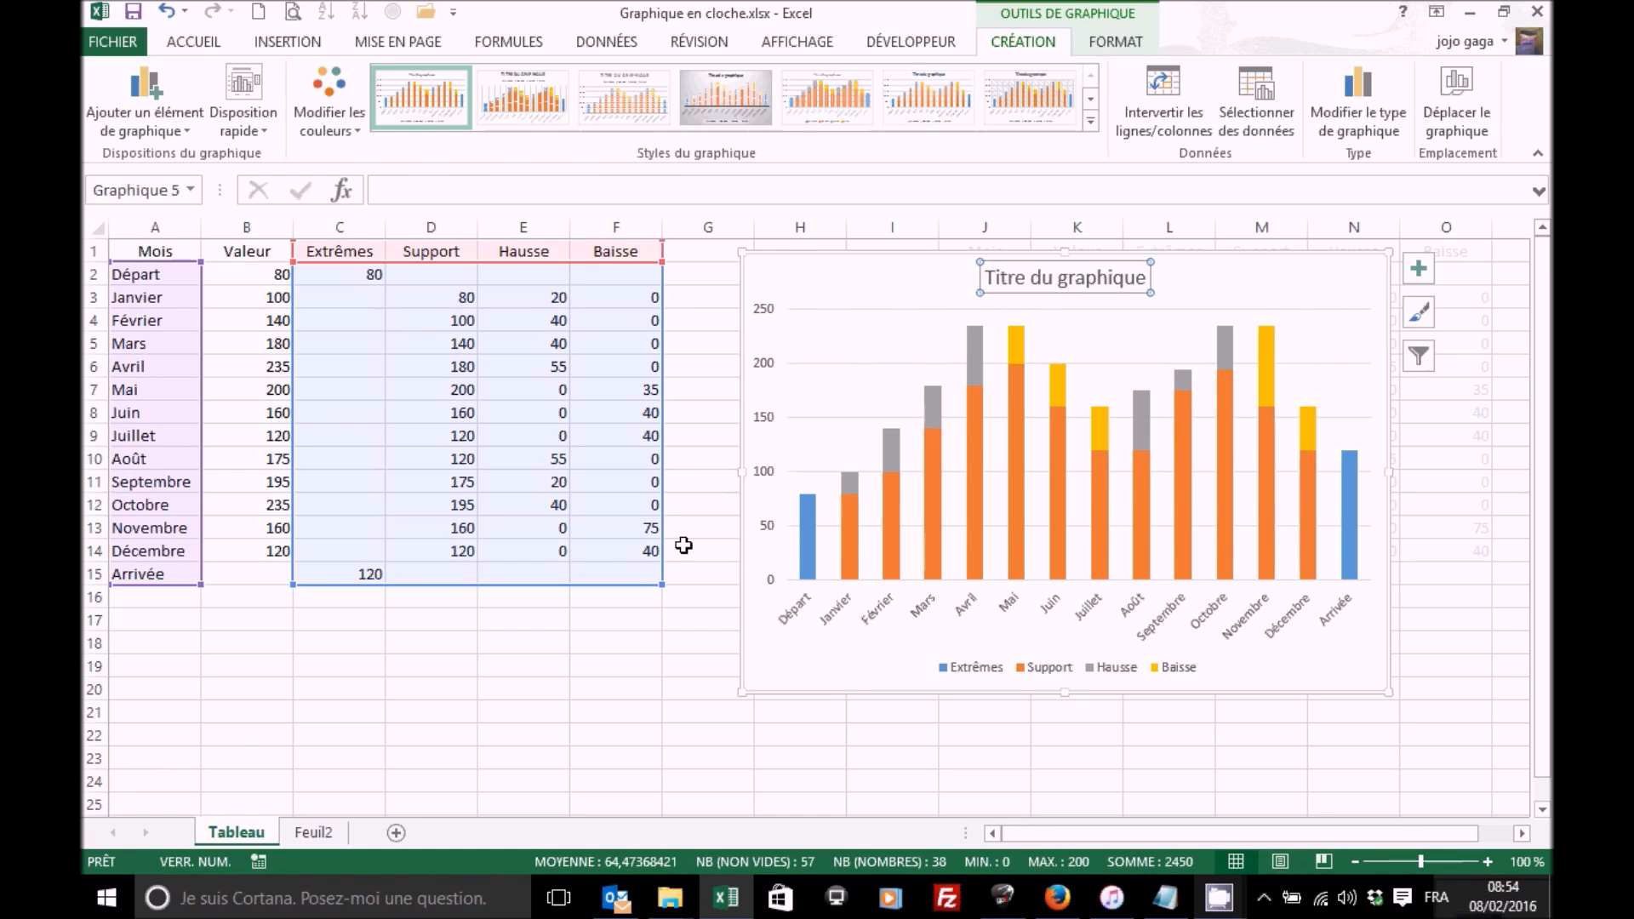
text(Ev)
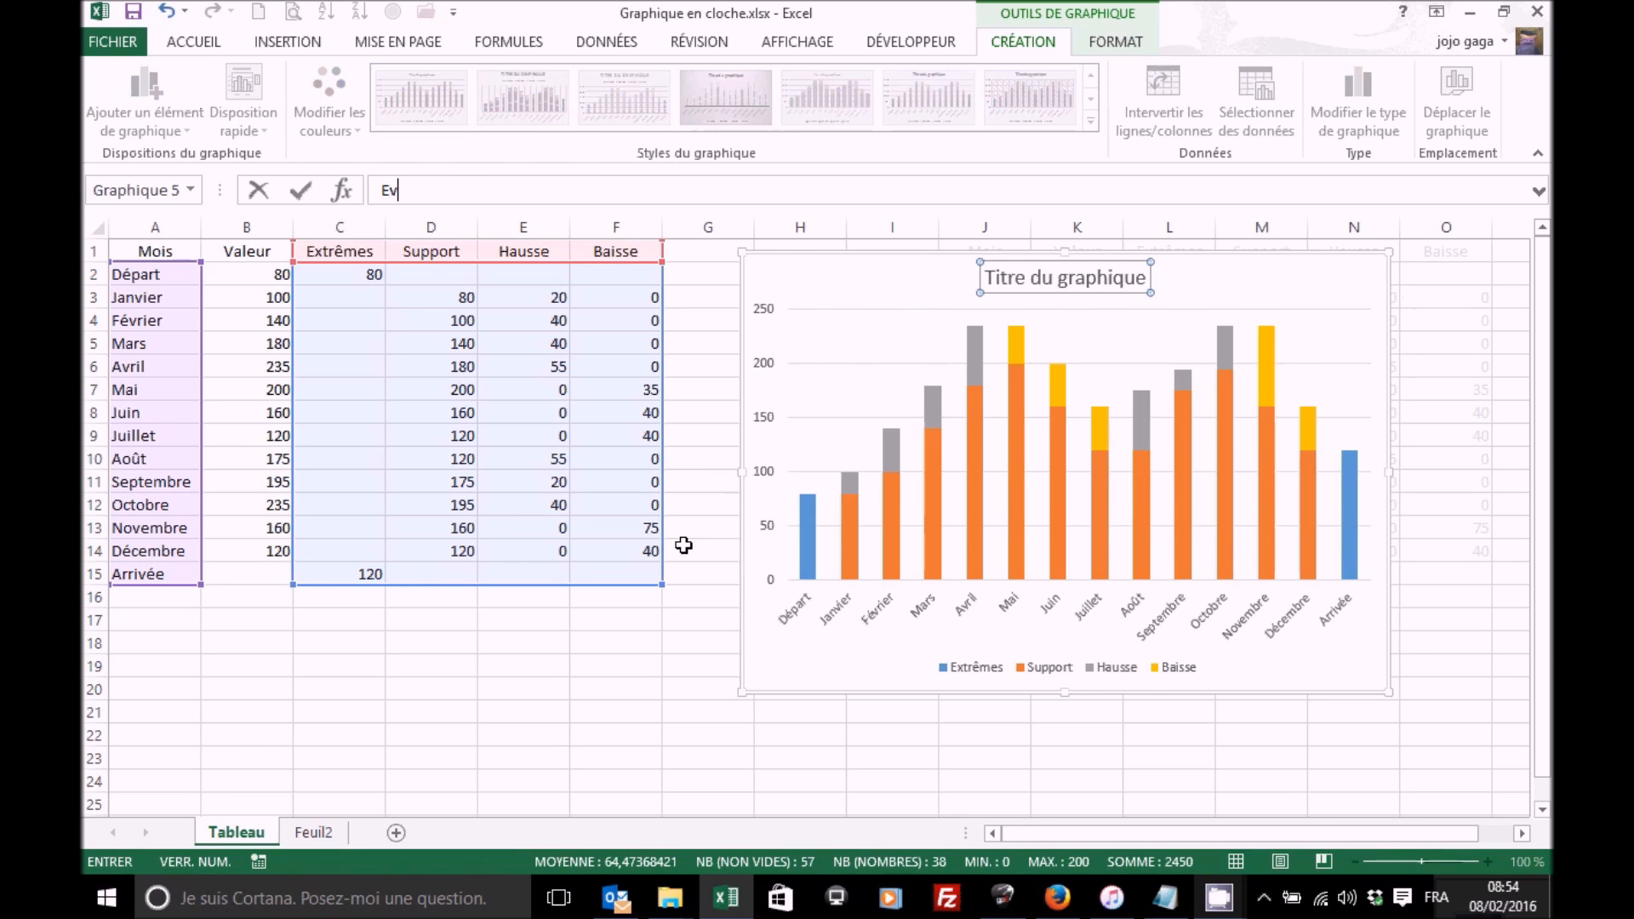
text(olu)
text(en cascade)
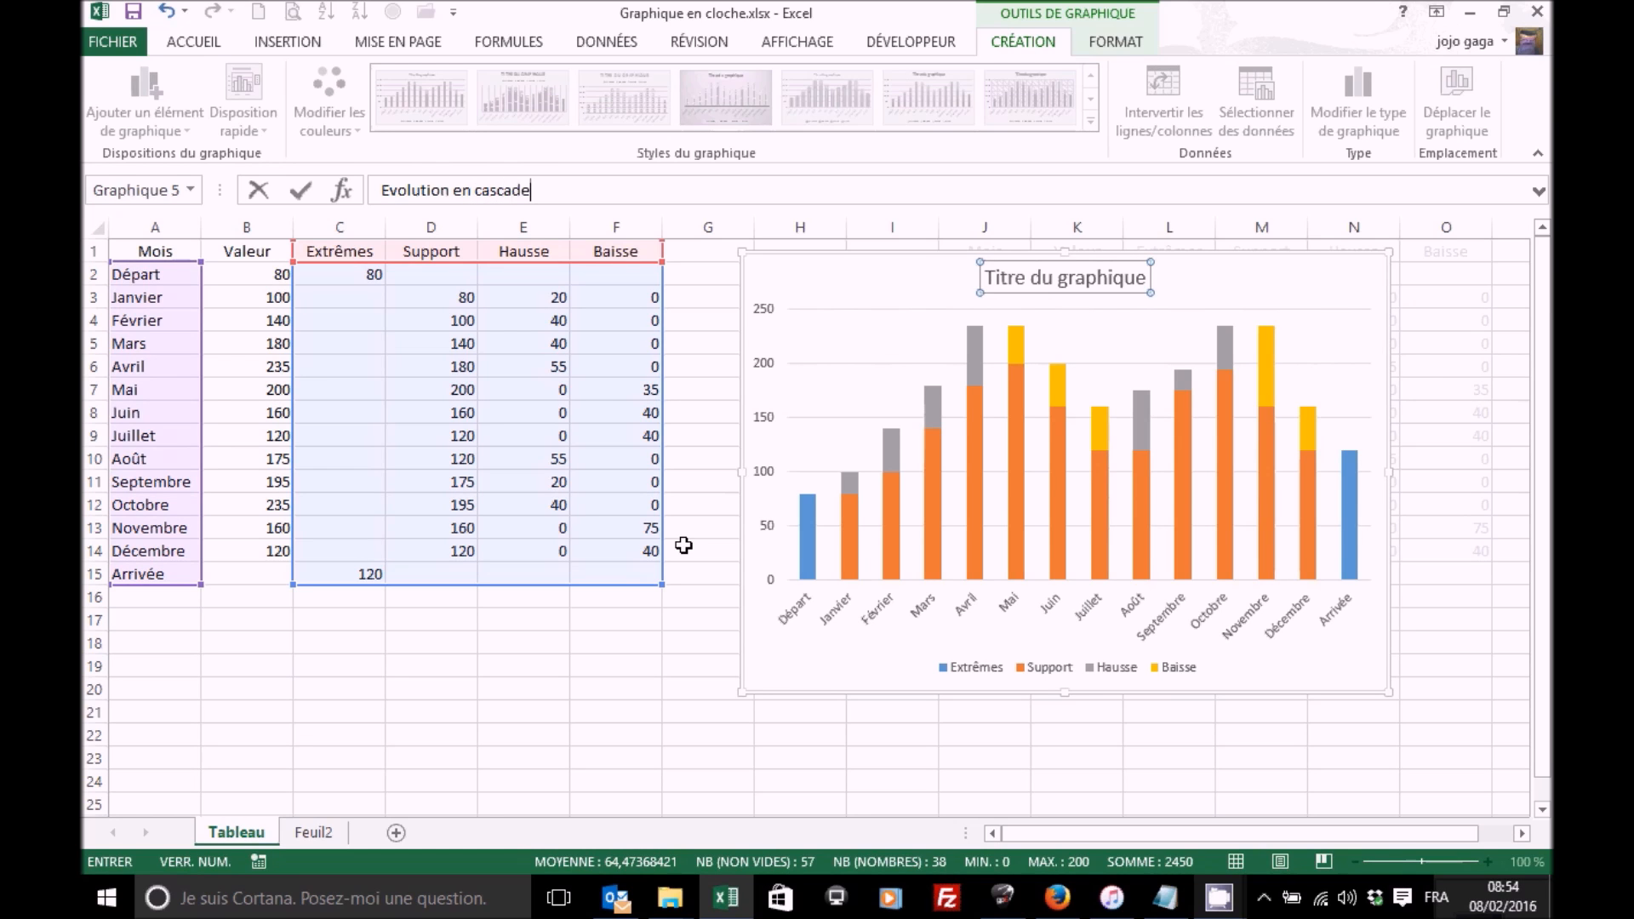
key(Return)
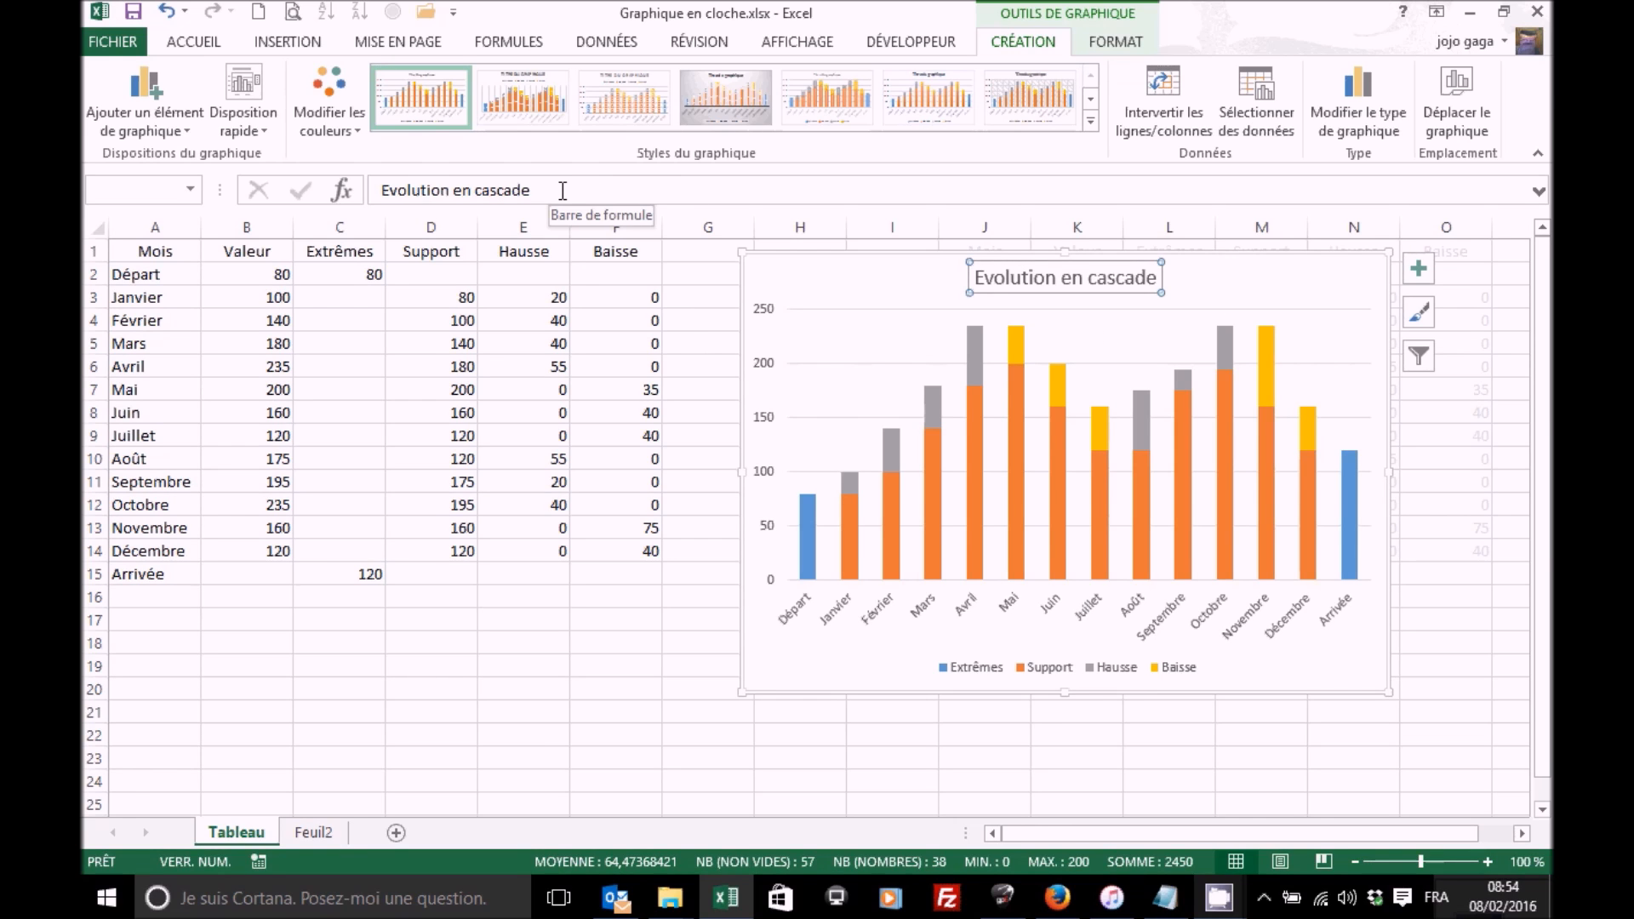
Step: Set the Support series in the chart to no fill (Aucun remplissage)
click(854, 570)
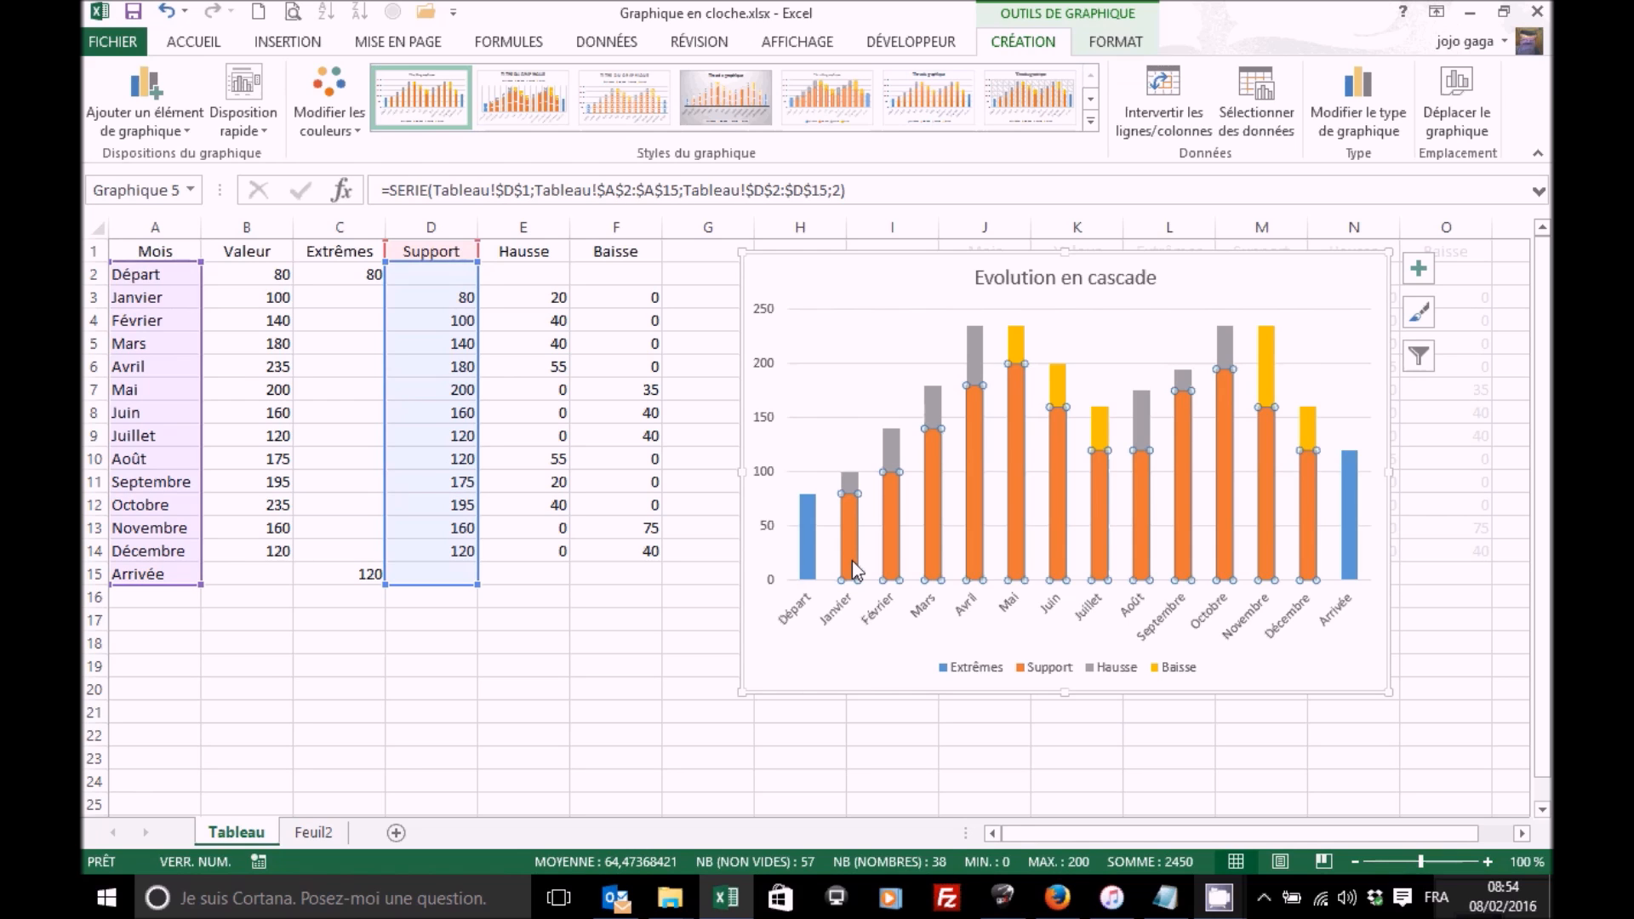
click(1110, 43)
click(799, 74)
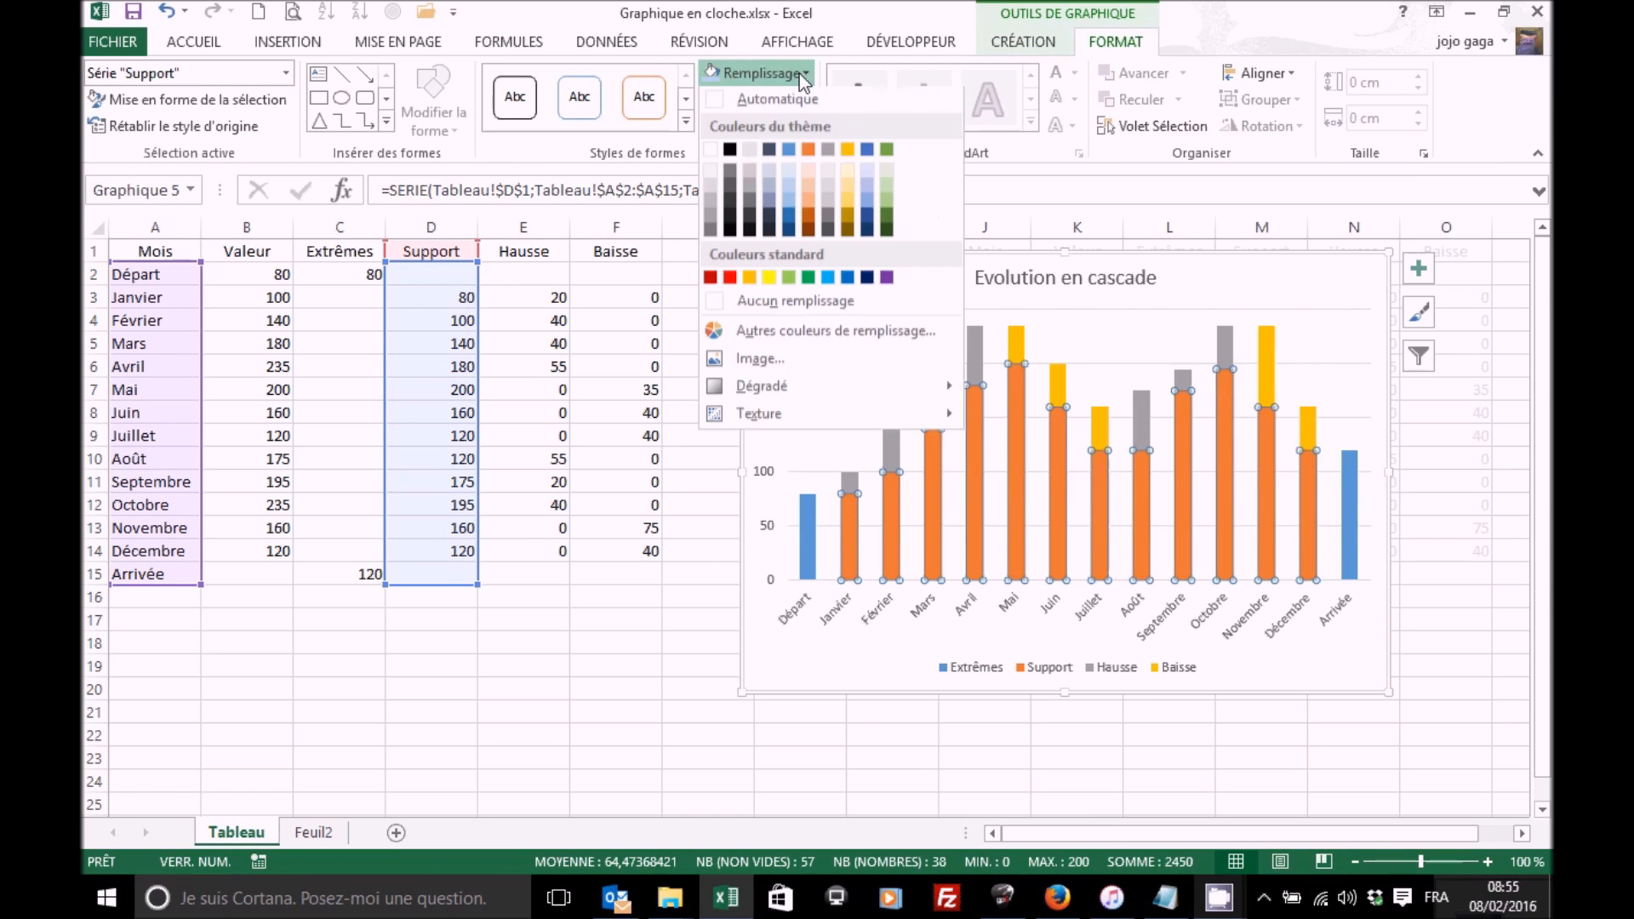
click(775, 303)
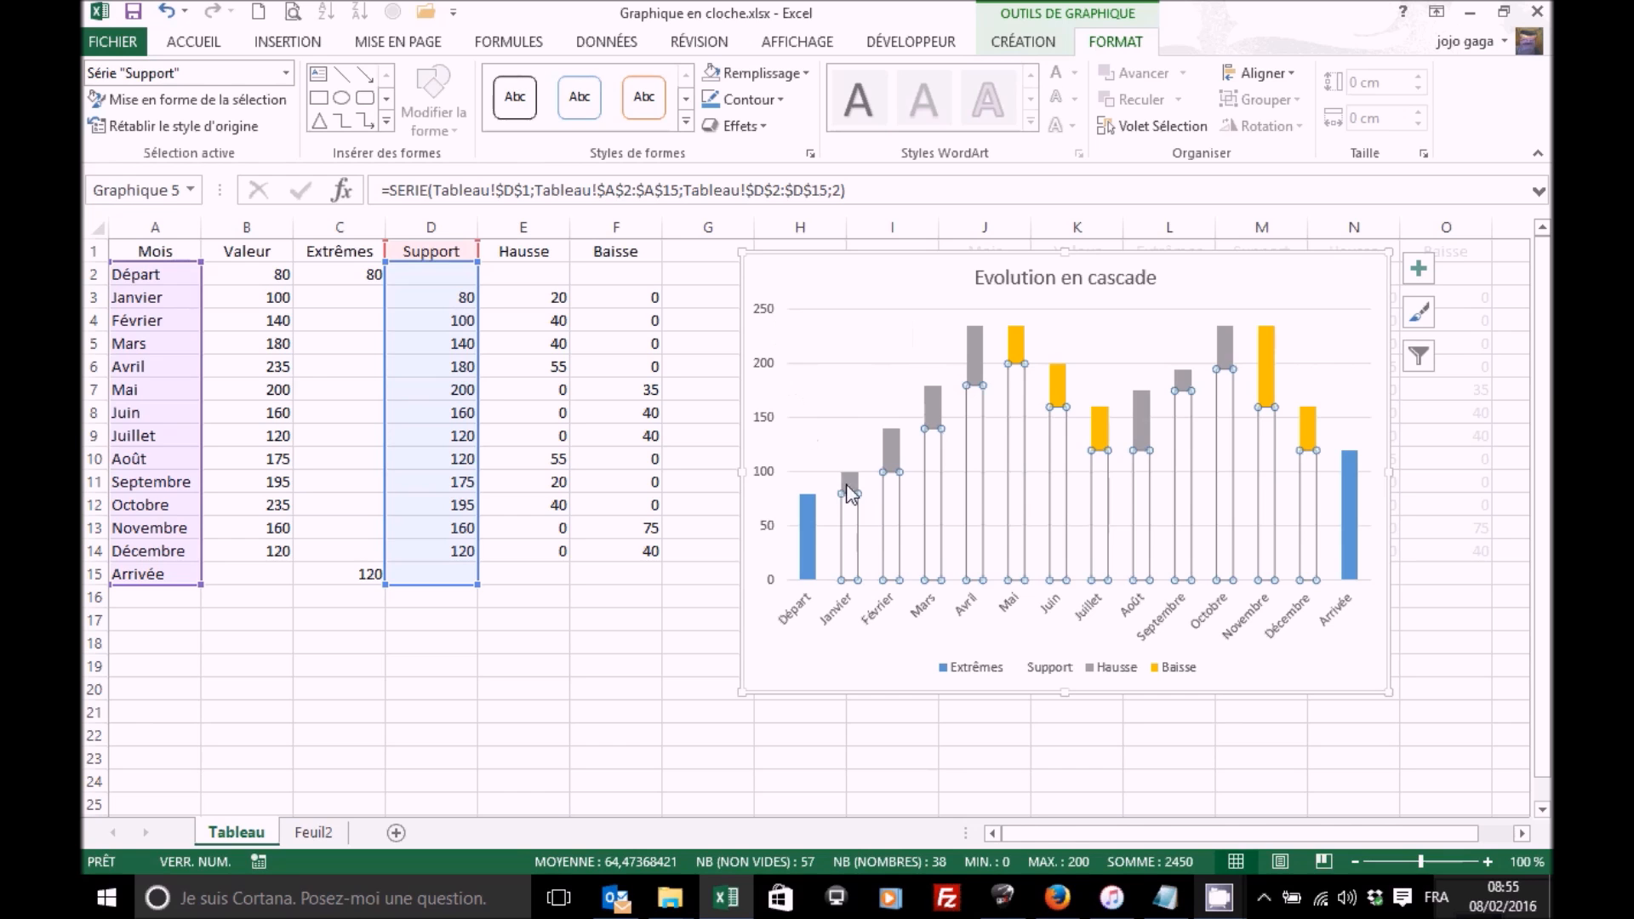
Step: Fill the Hausse series columns with the standard green colour
click(808, 516)
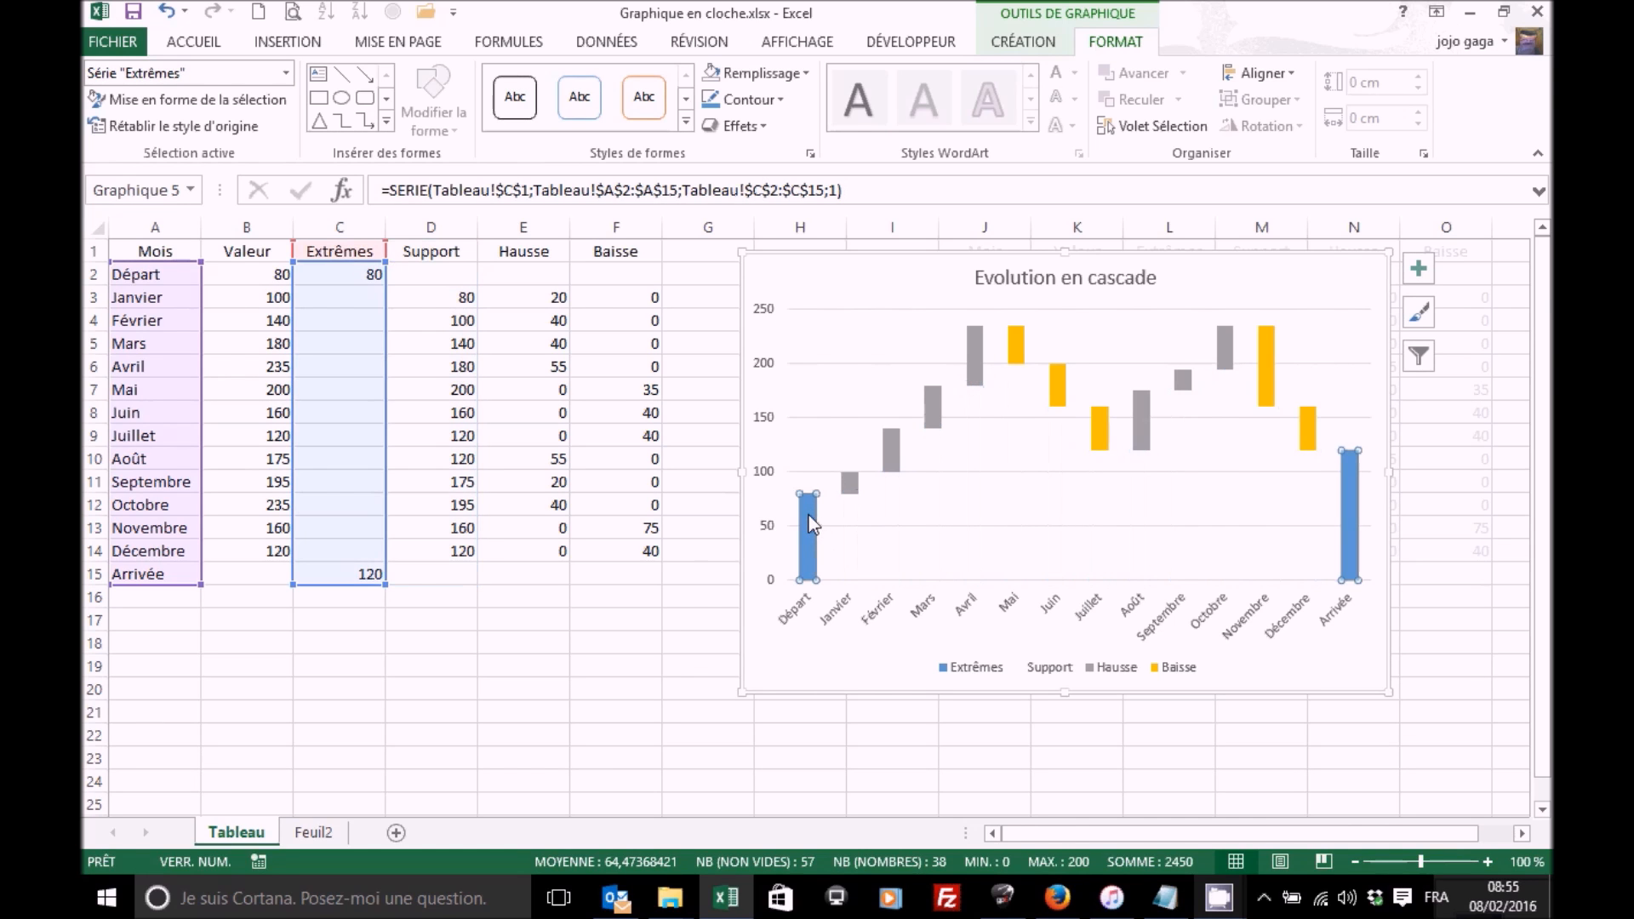
click(850, 484)
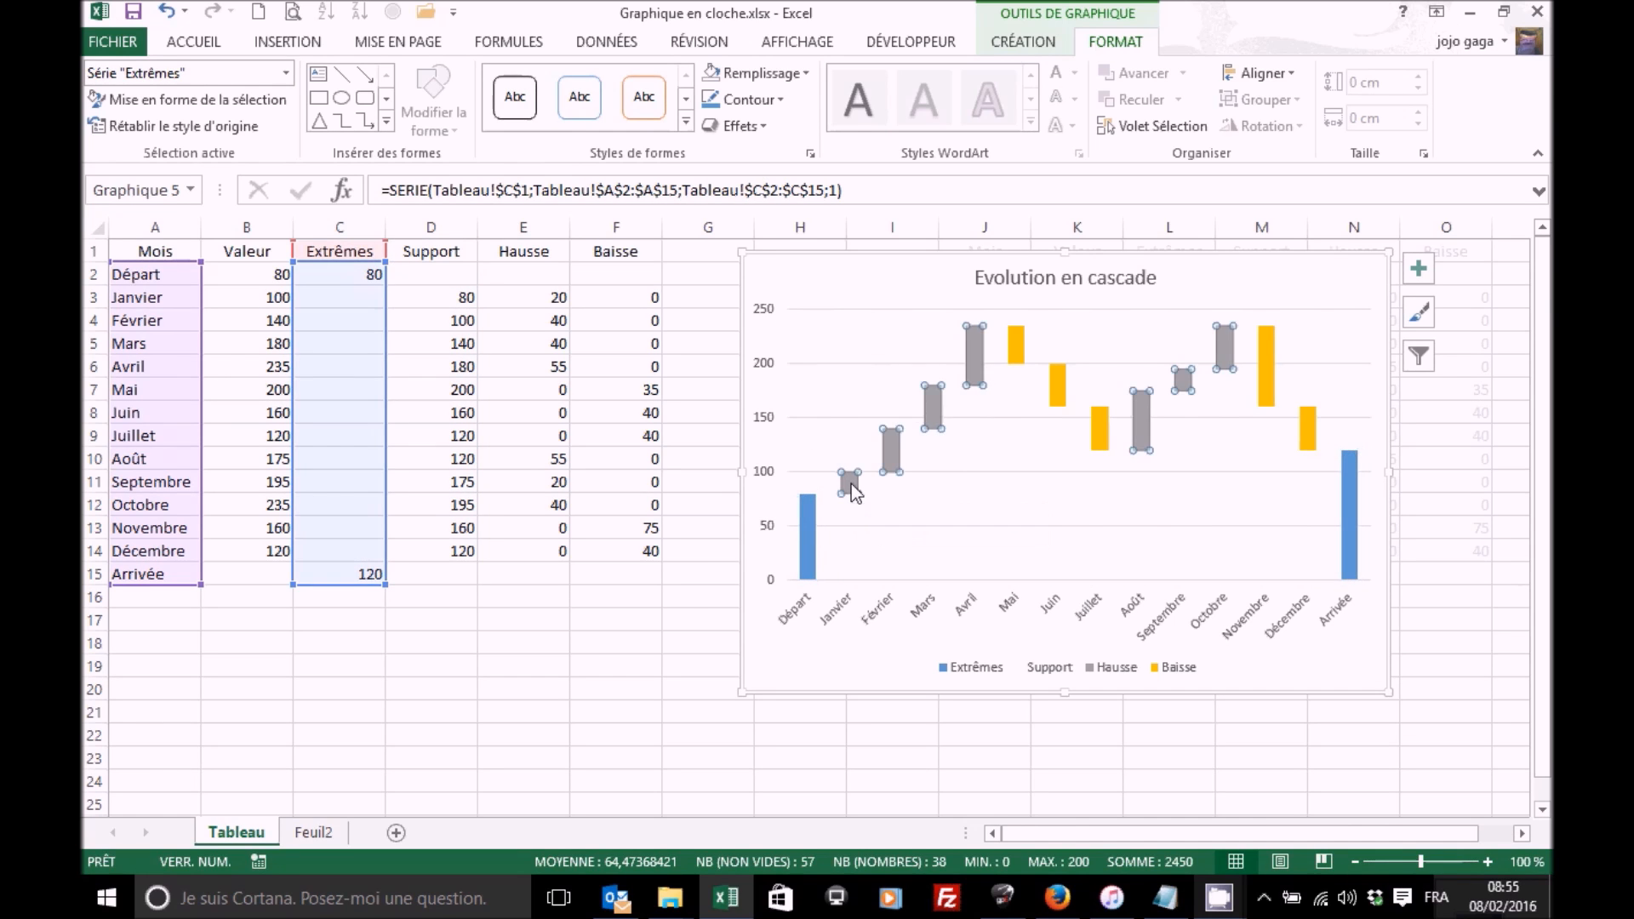
click(800, 72)
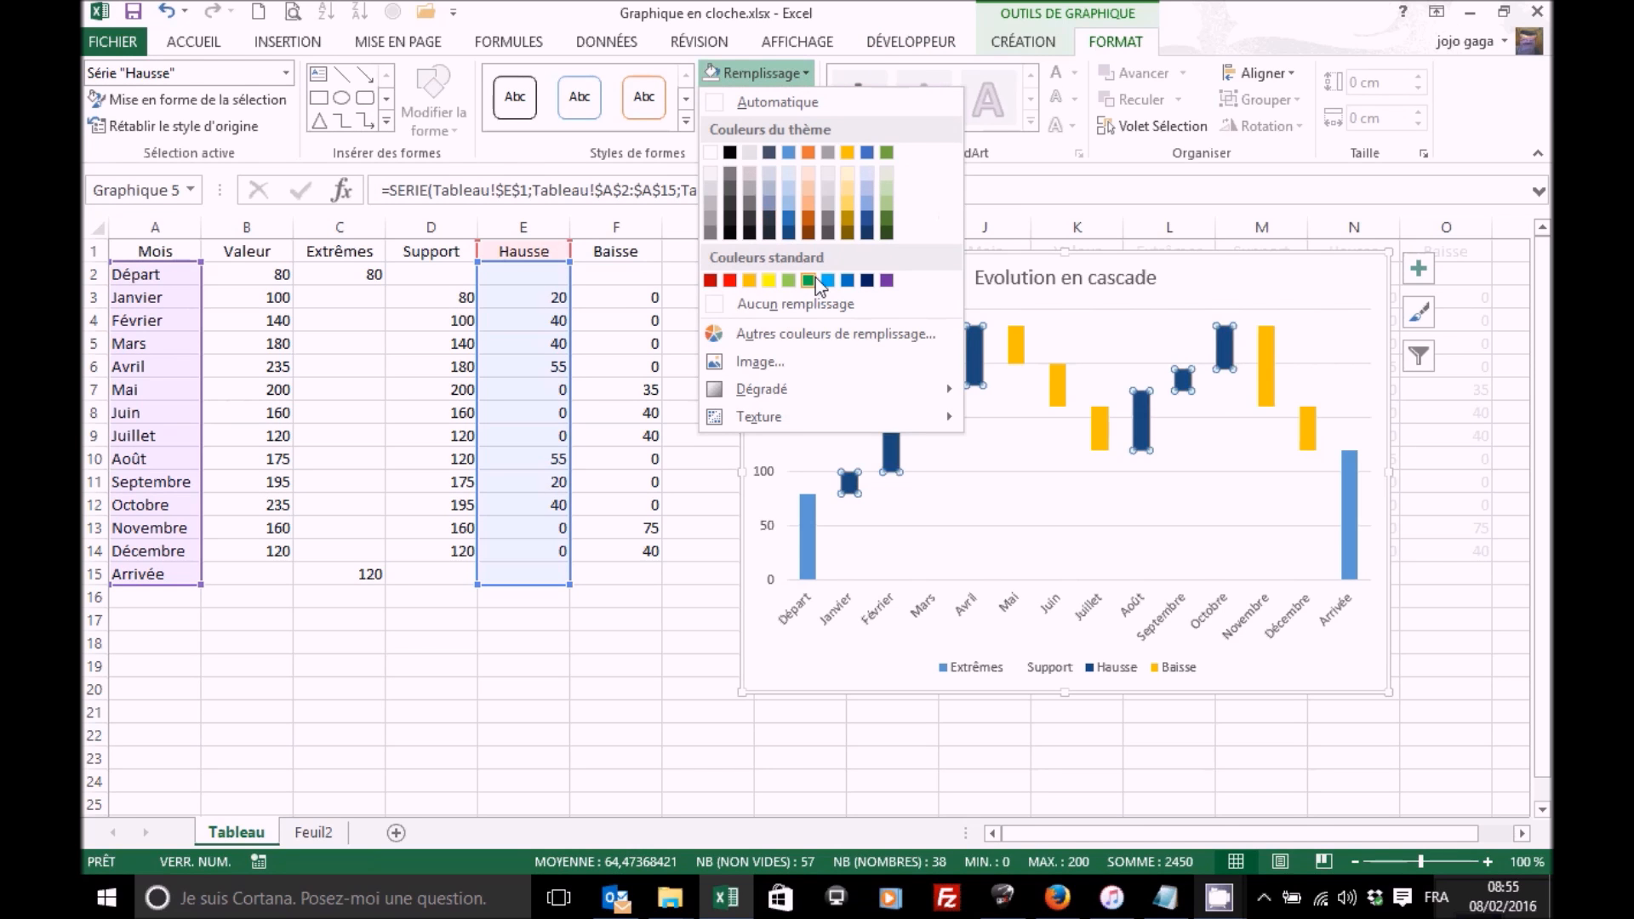
click(815, 280)
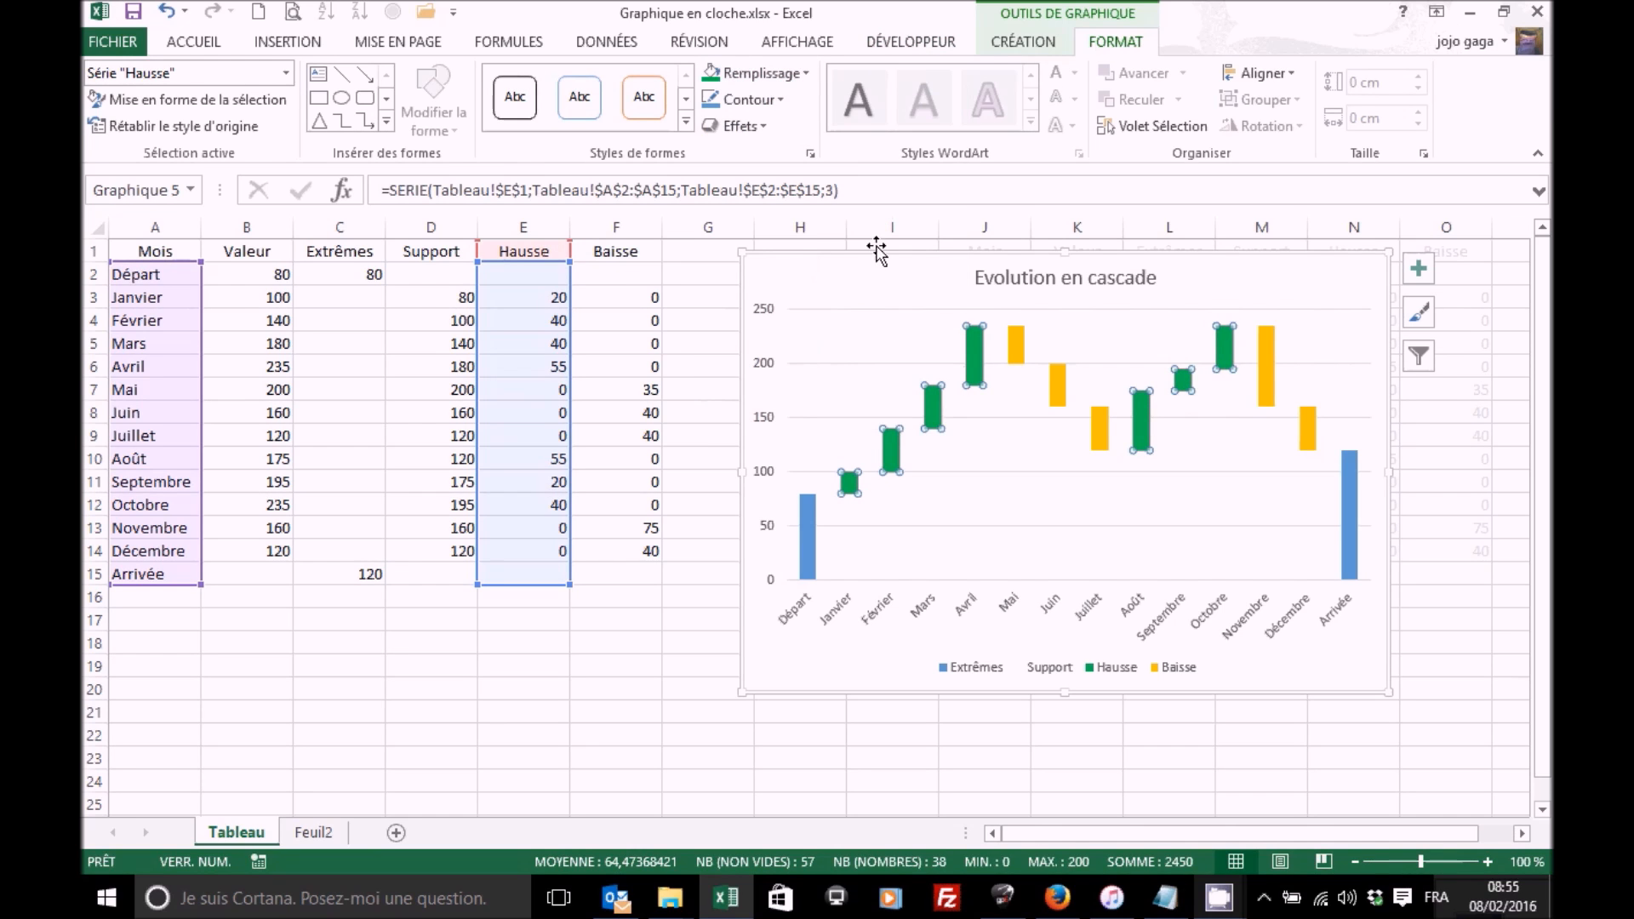
Step: Fill the Baisse series columns with the standard red colour
click(1017, 347)
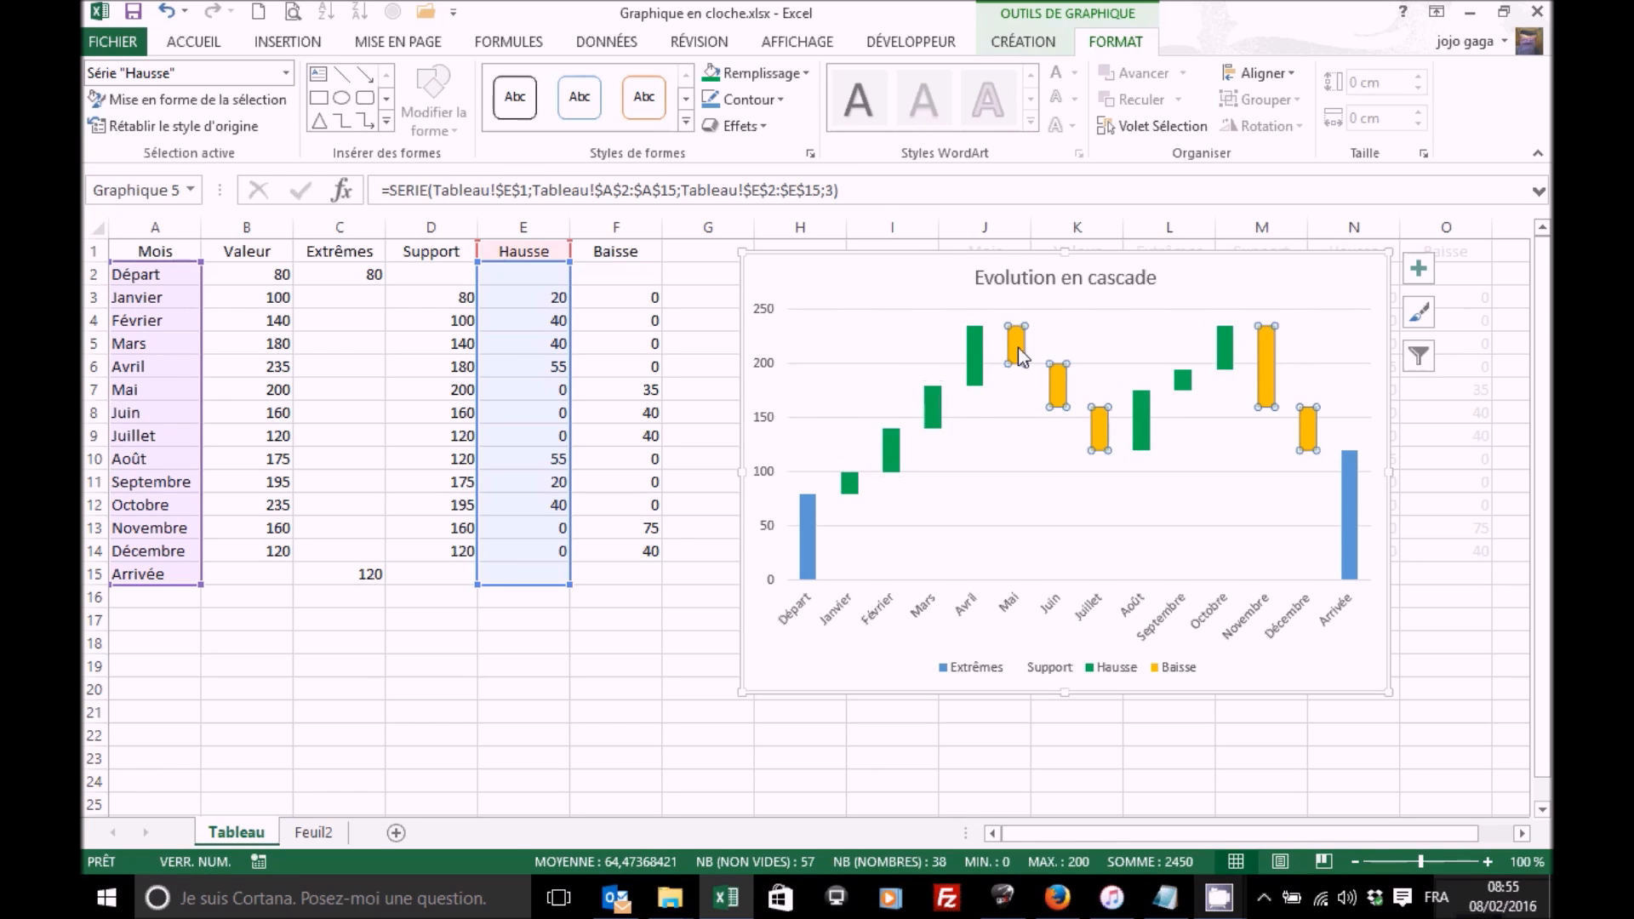
click(803, 74)
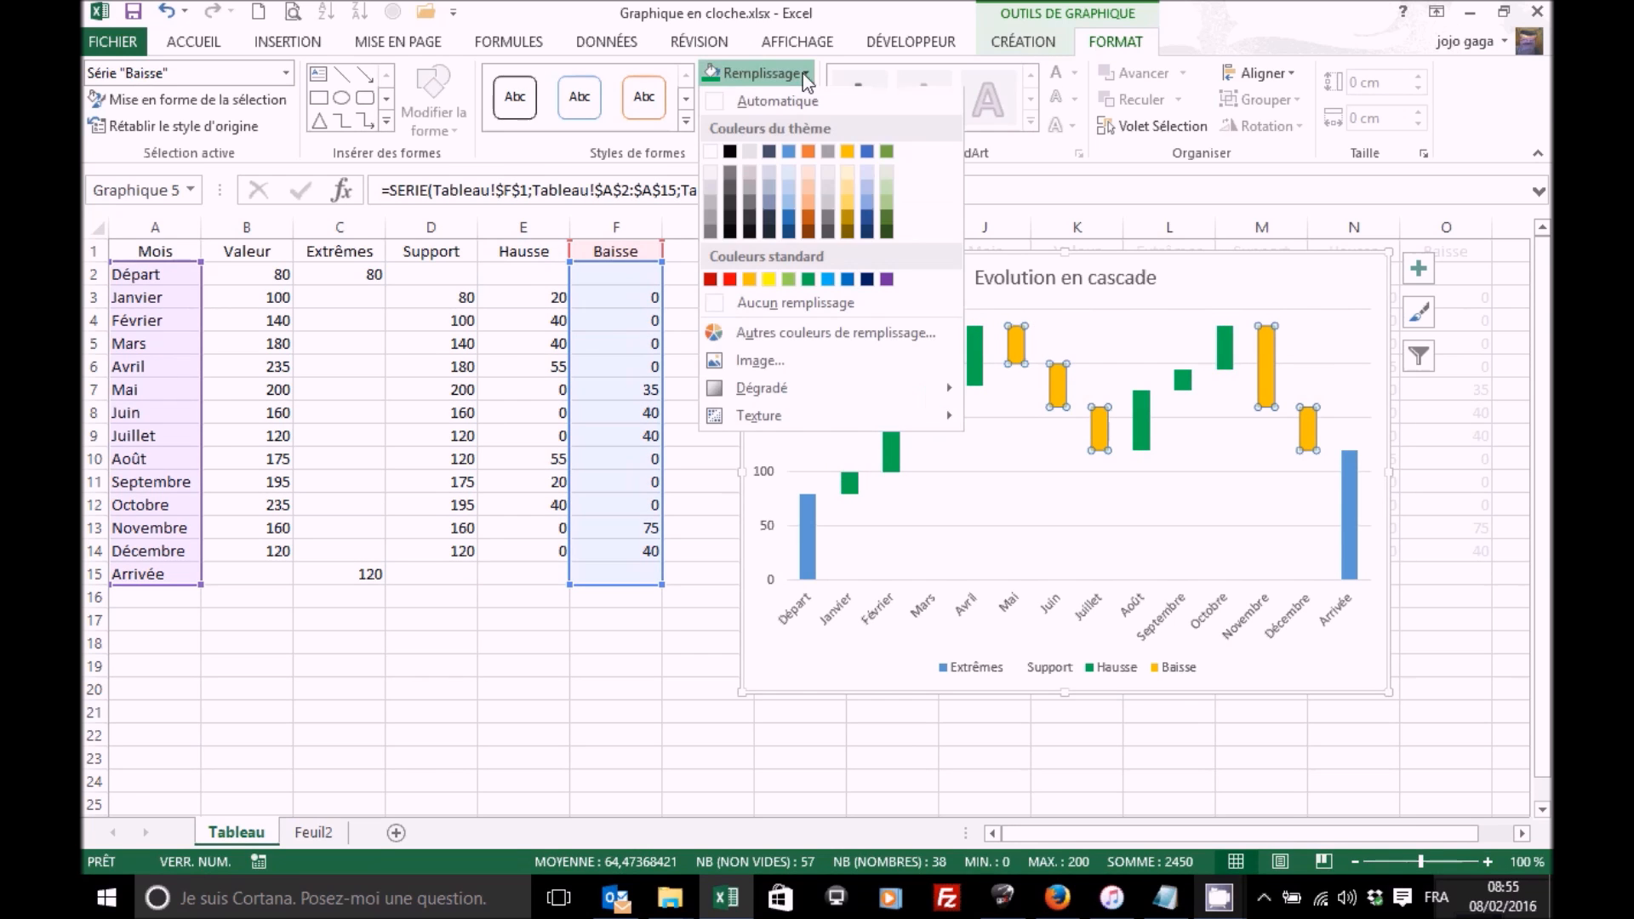
click(730, 280)
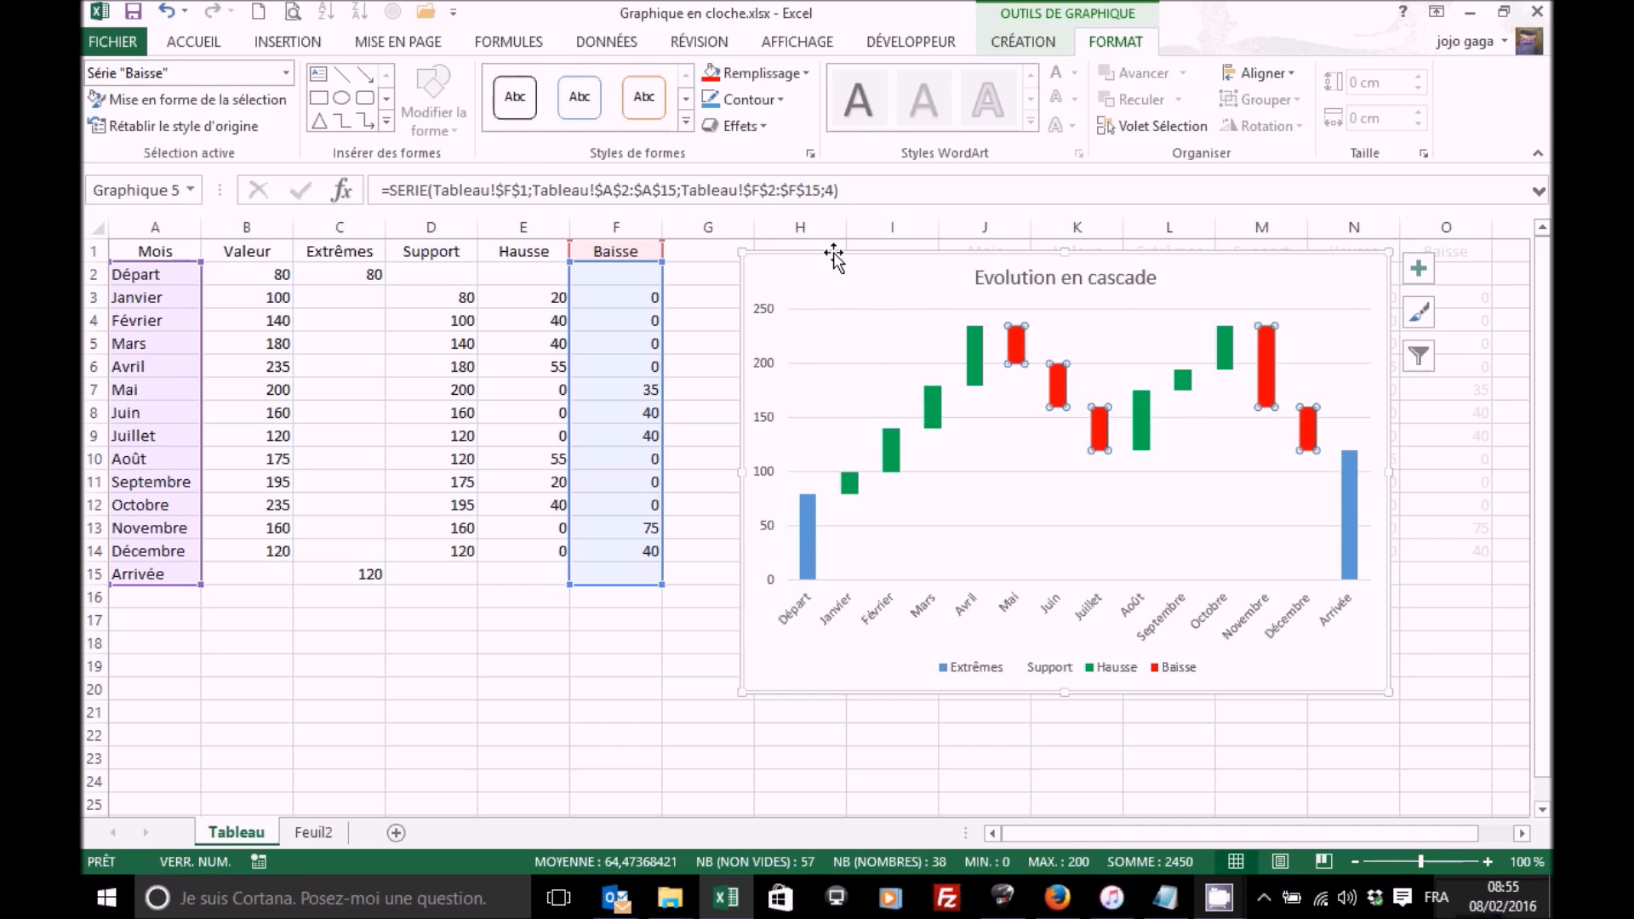
Step: Set the gap width (Largeur de l'intervalle) of the chart's column series to 0 %
click(246, 102)
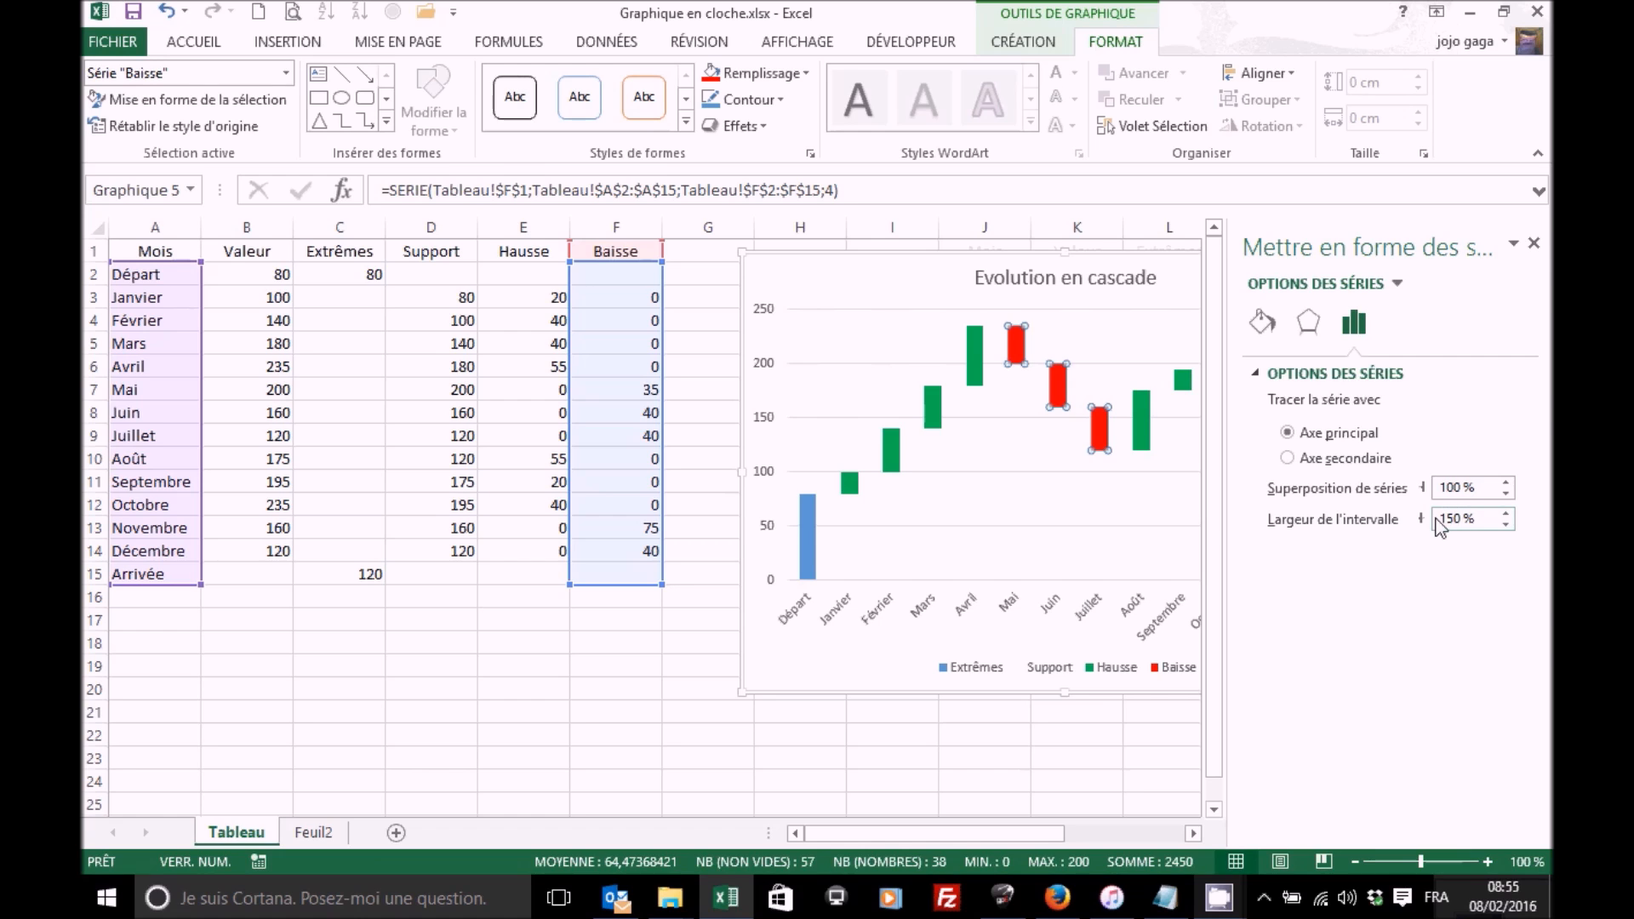
drag(1442, 520, 1478, 522)
text(0)
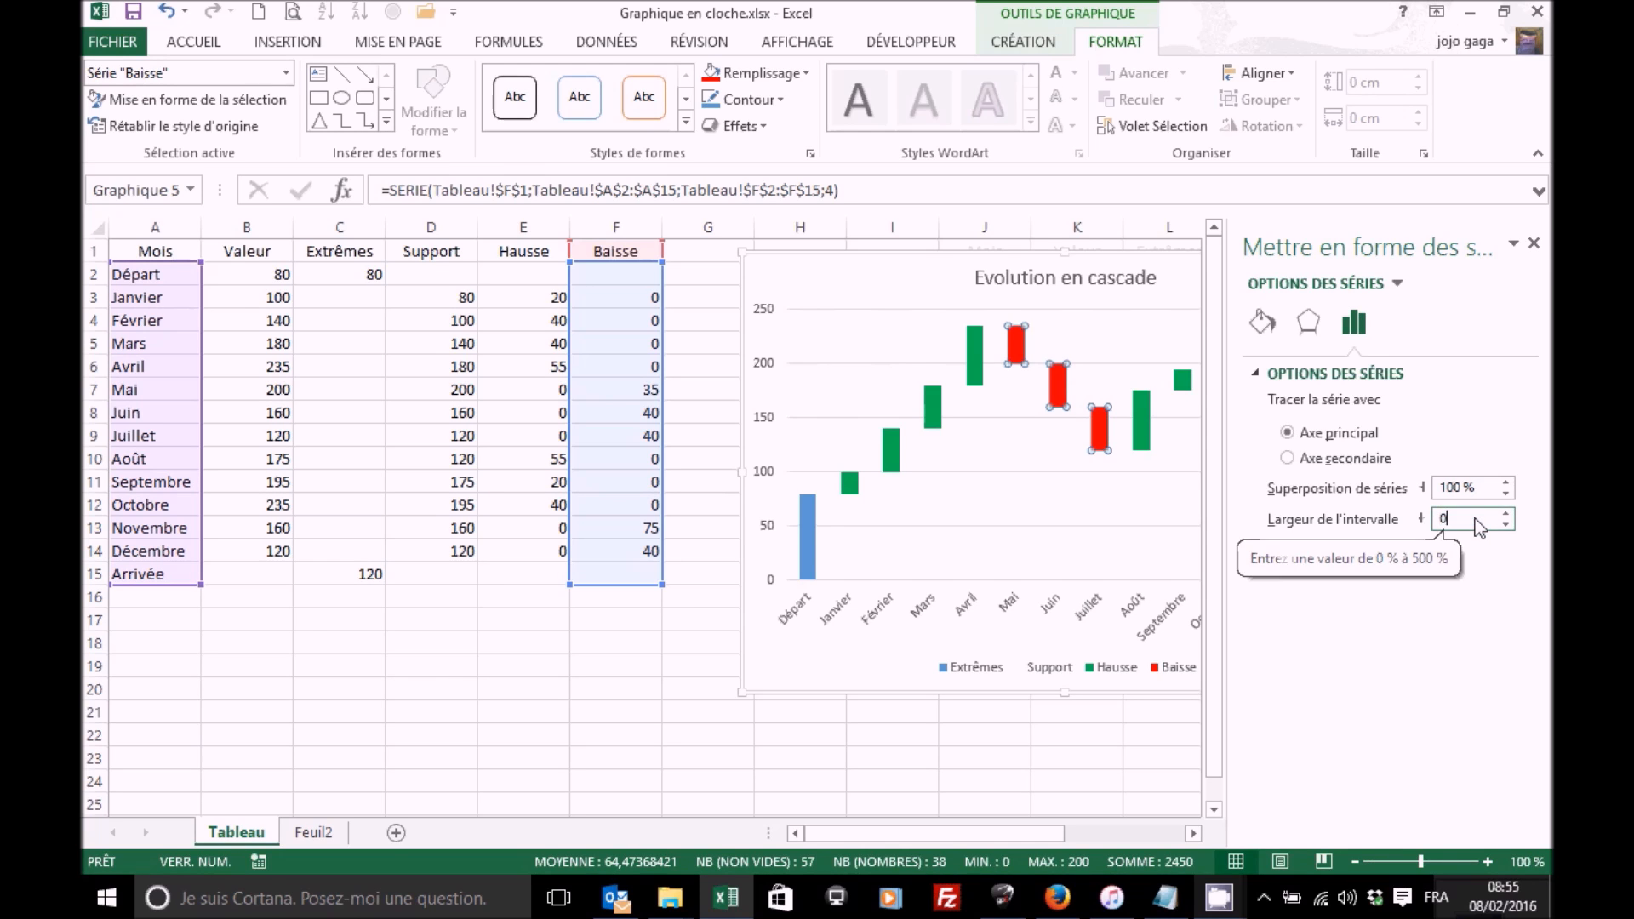
key(Tab)
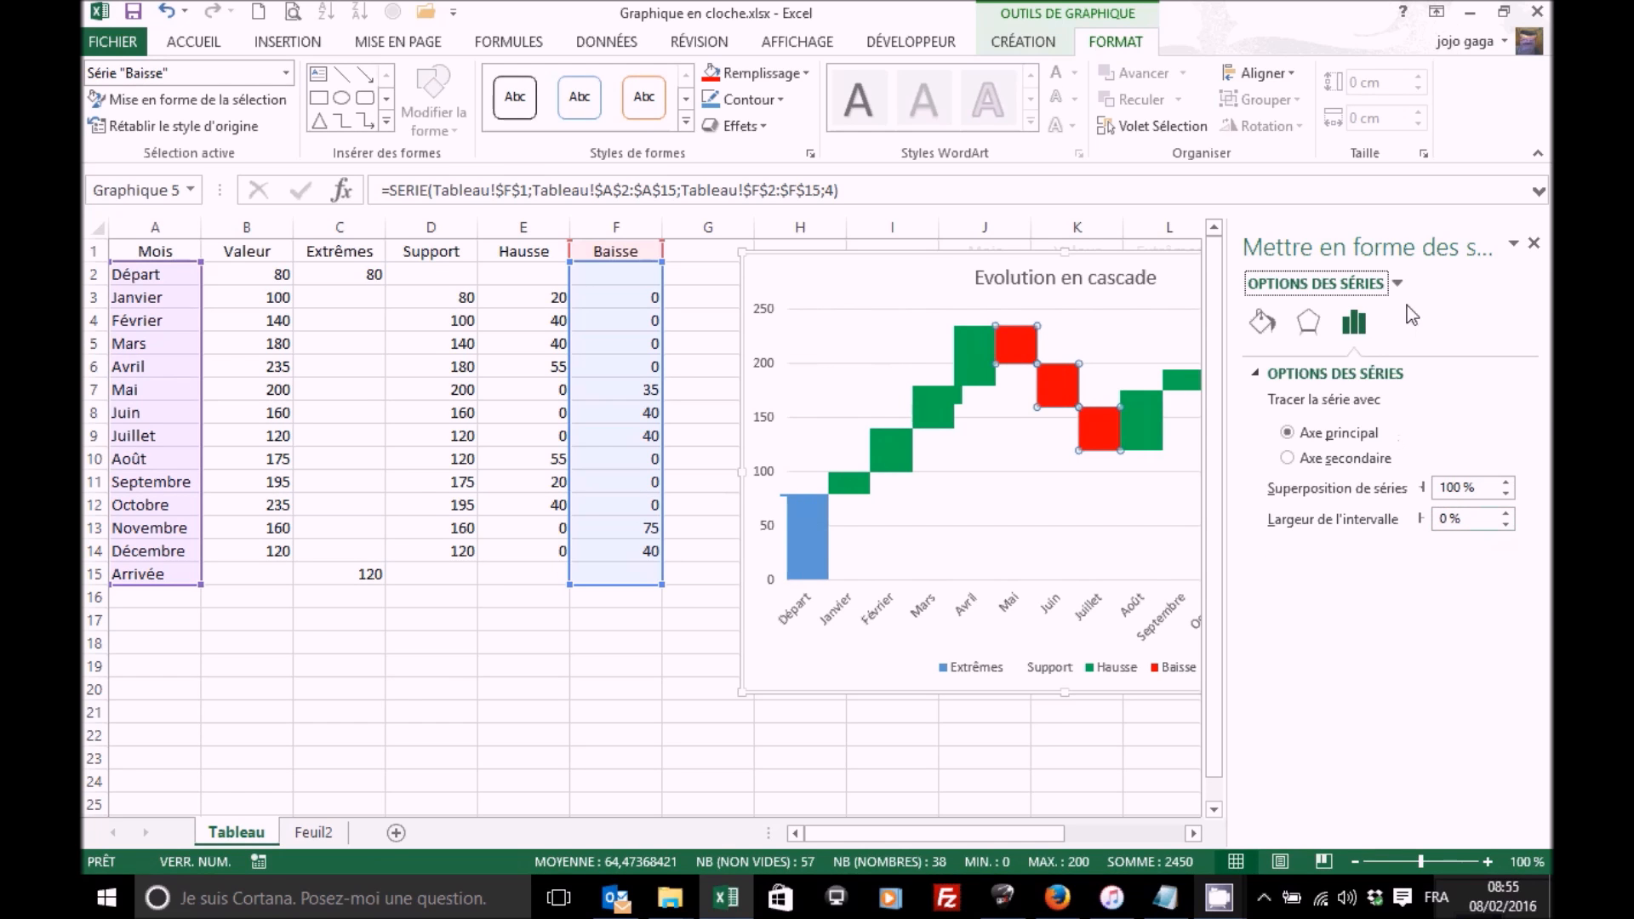
click(1535, 246)
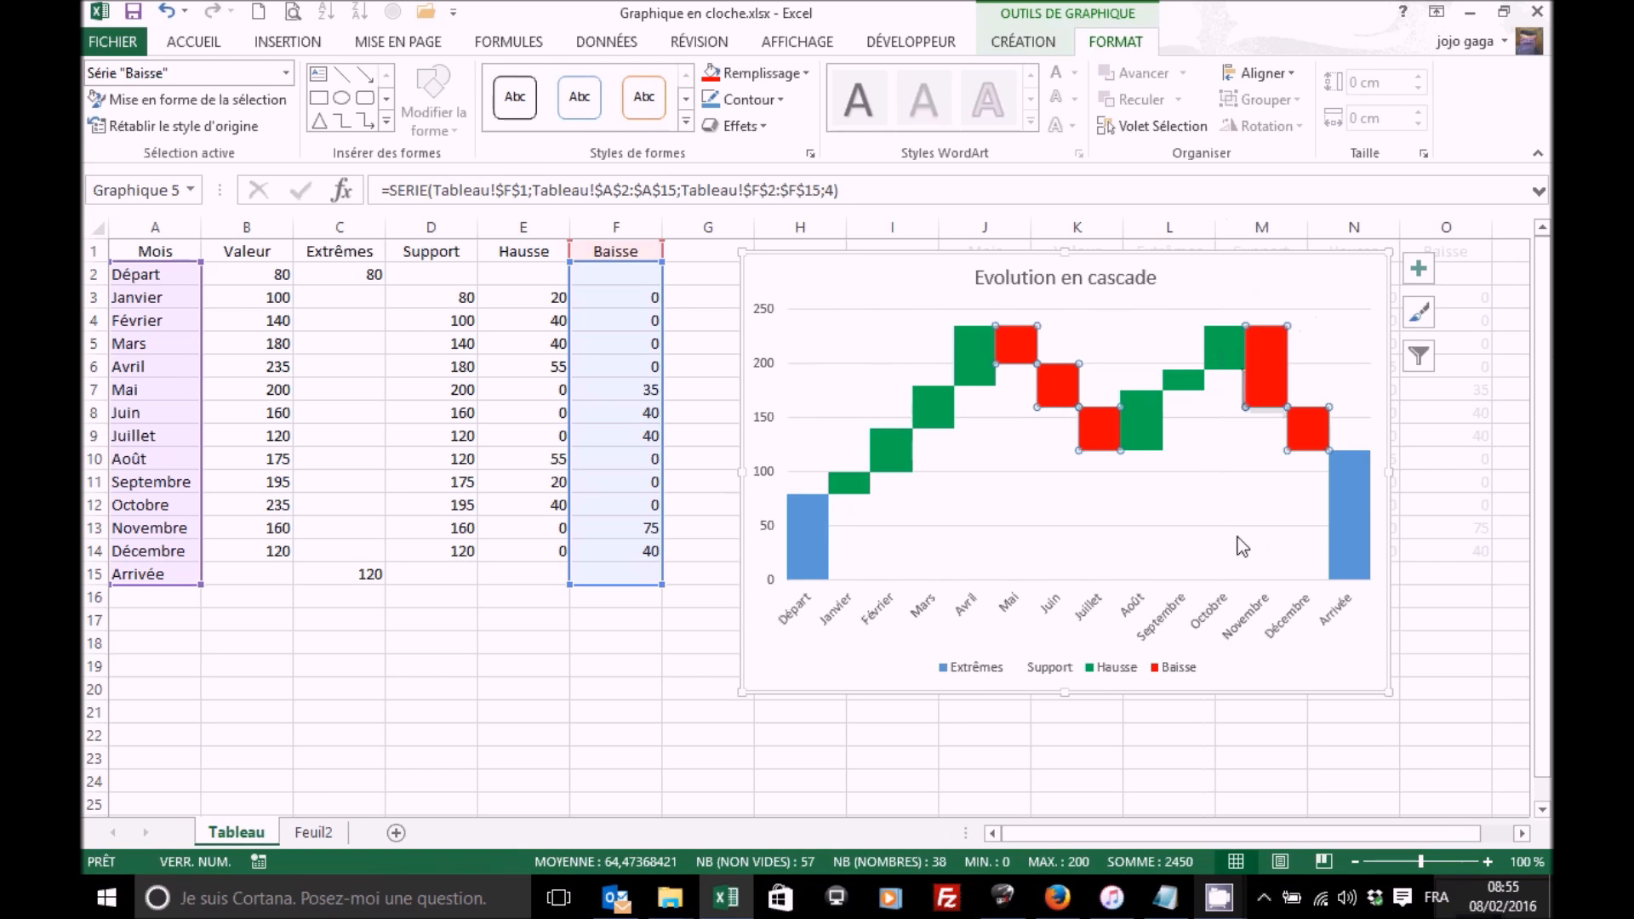
Step: Remove the legend from the Evolution en cascade chart by setting Légende to Aucun
click(1024, 41)
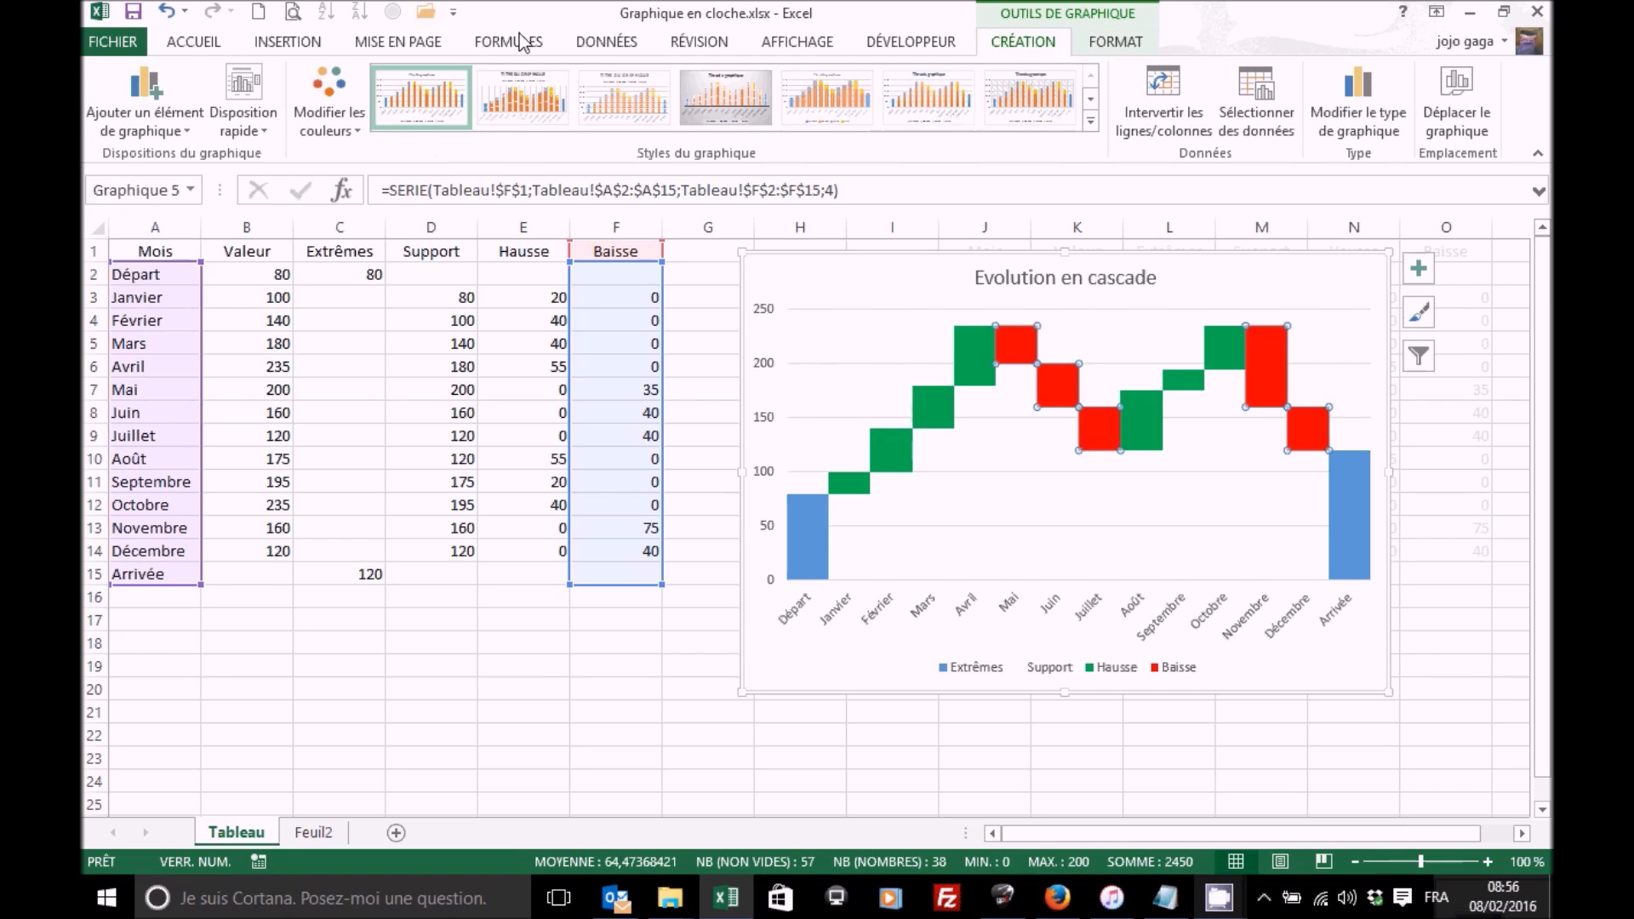
click(164, 129)
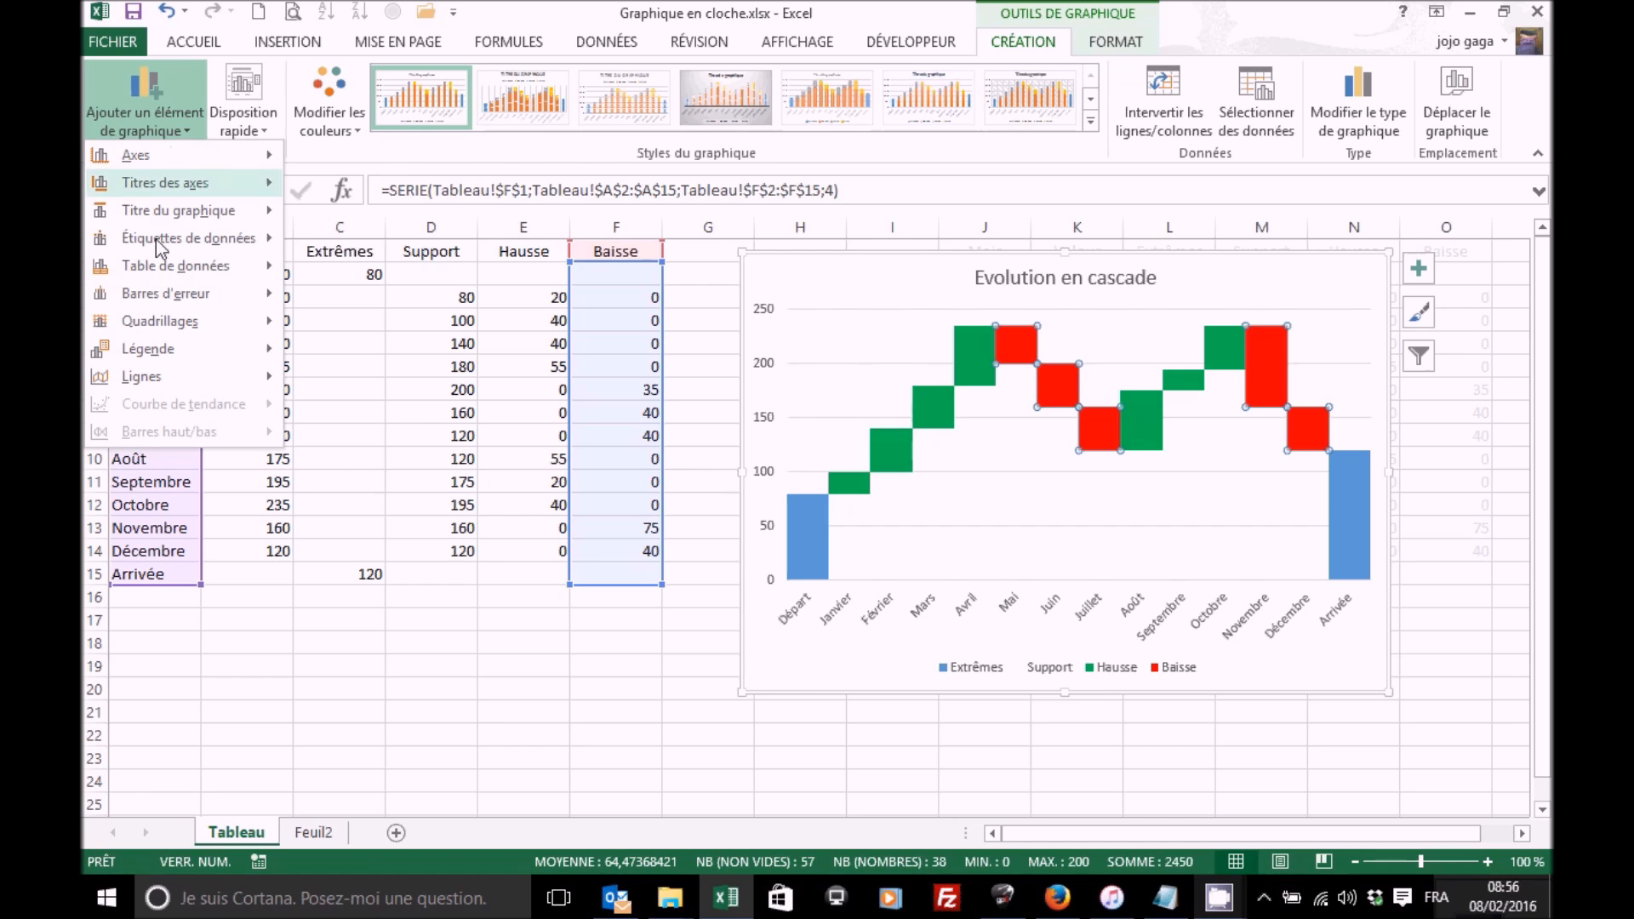
mouse_move(155, 349)
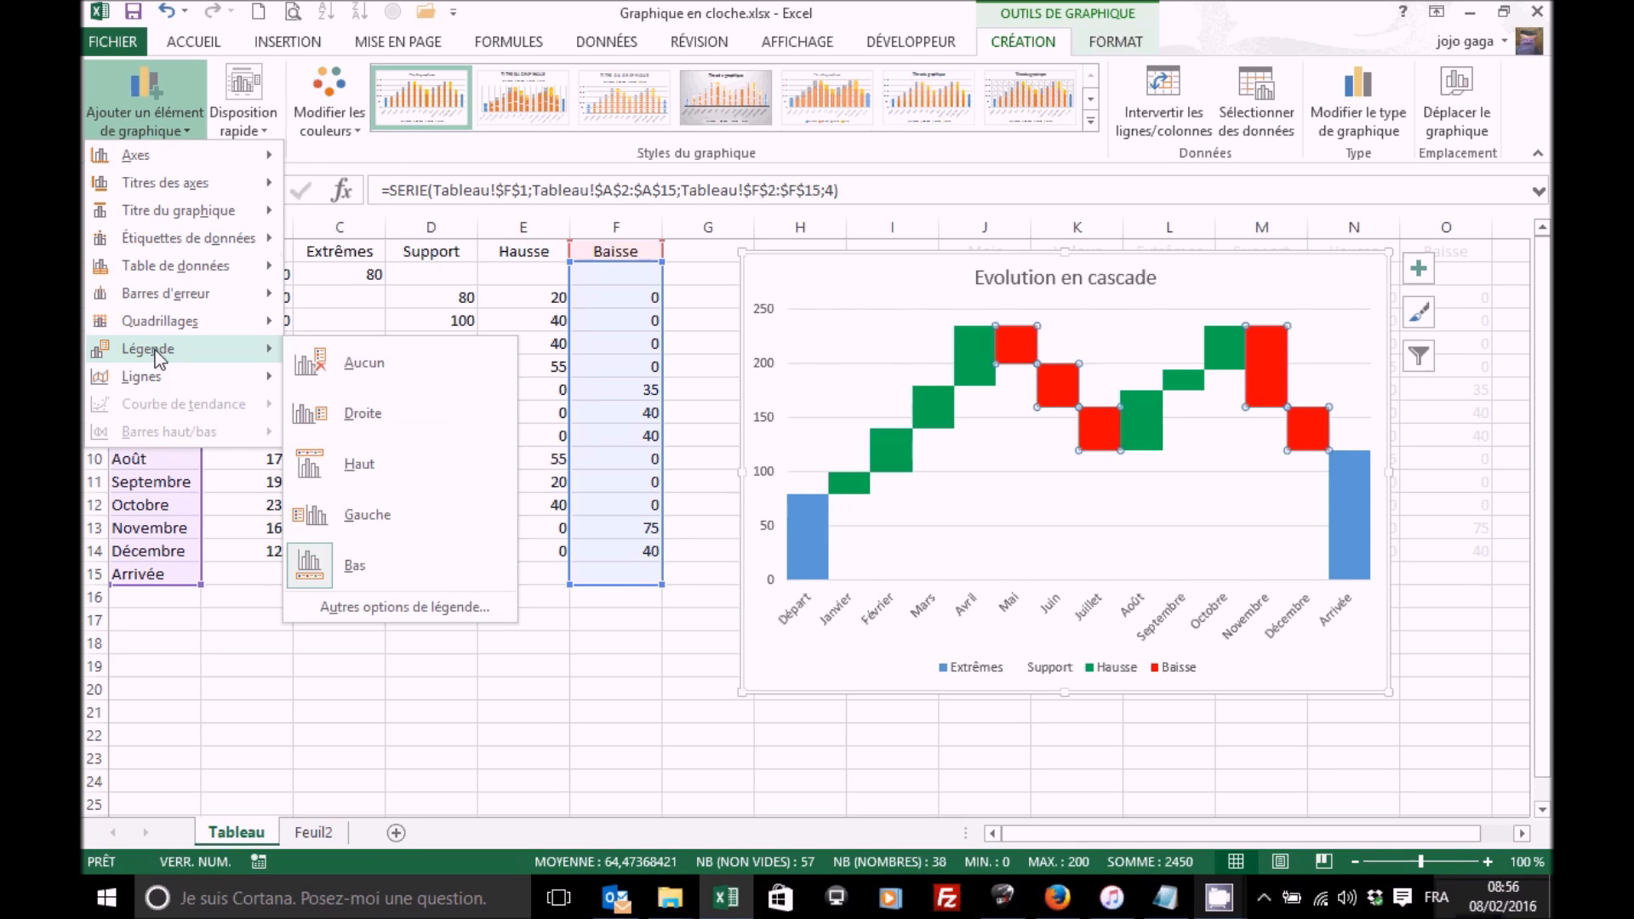
click(372, 366)
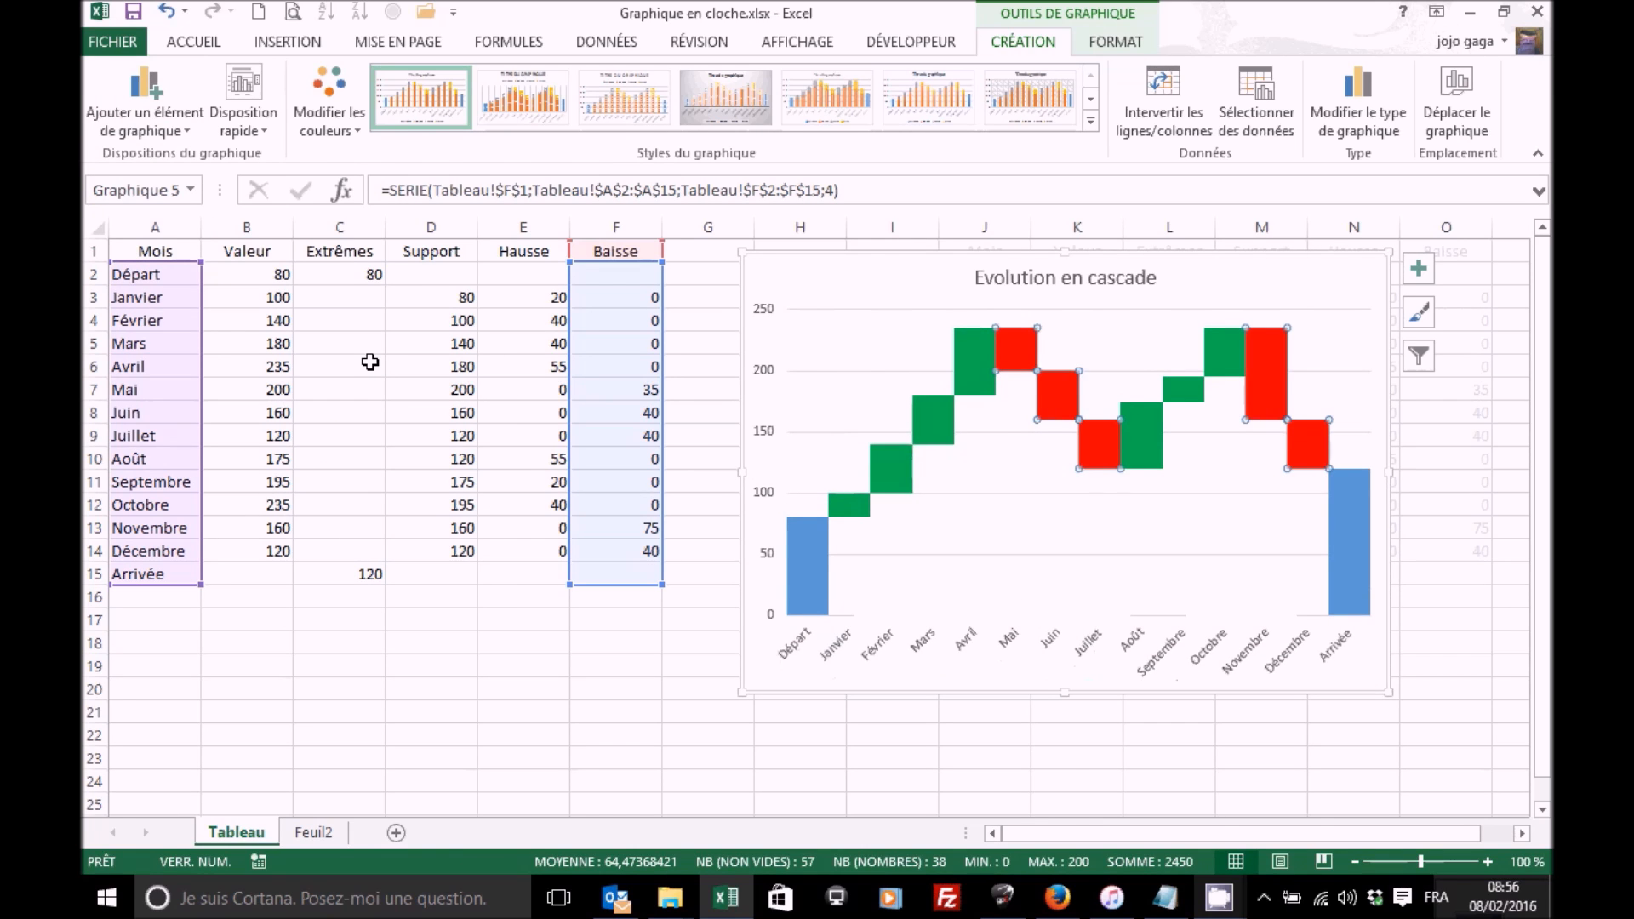